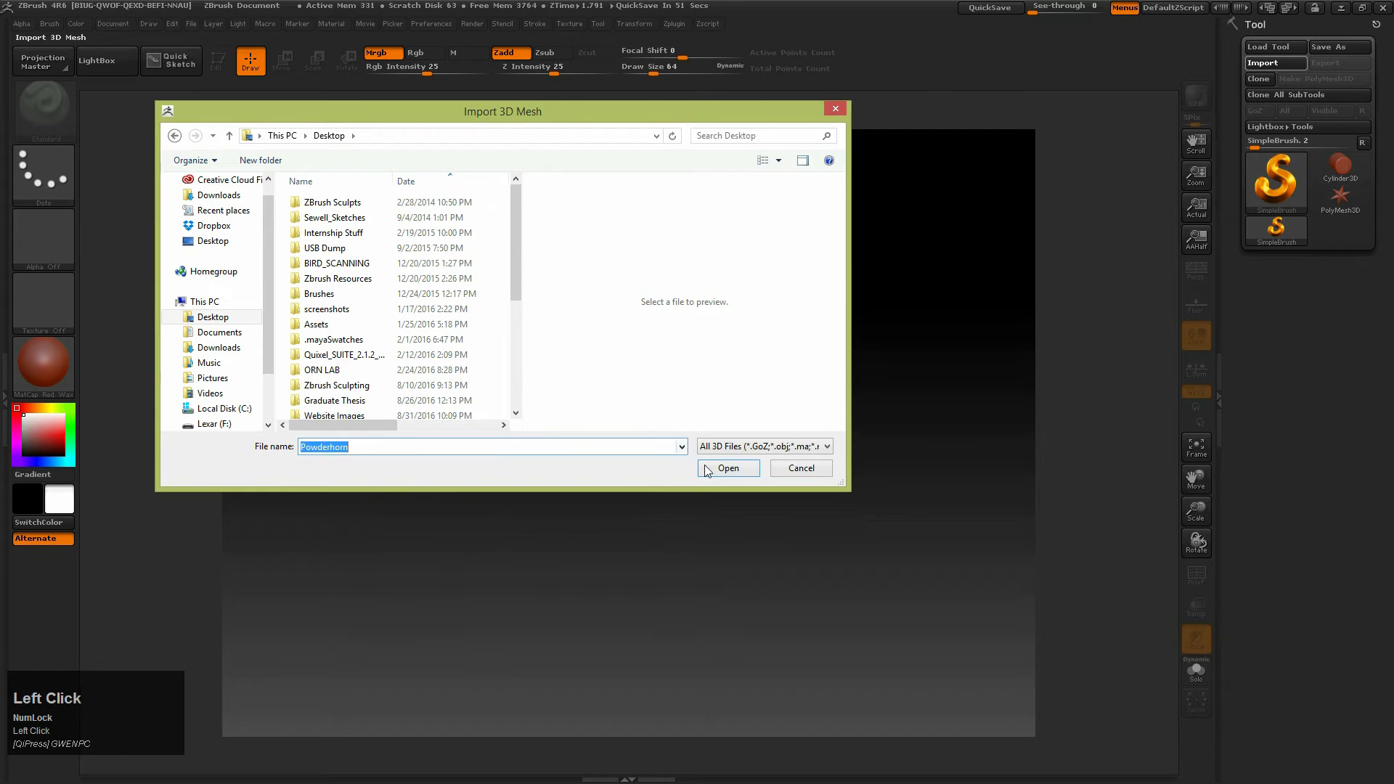
Step: Import powderhorn_combined.obj from the powderhorn folder, place it on the canvas and make it editable
{"action": "double_click", "coordinate": [356, 270]}
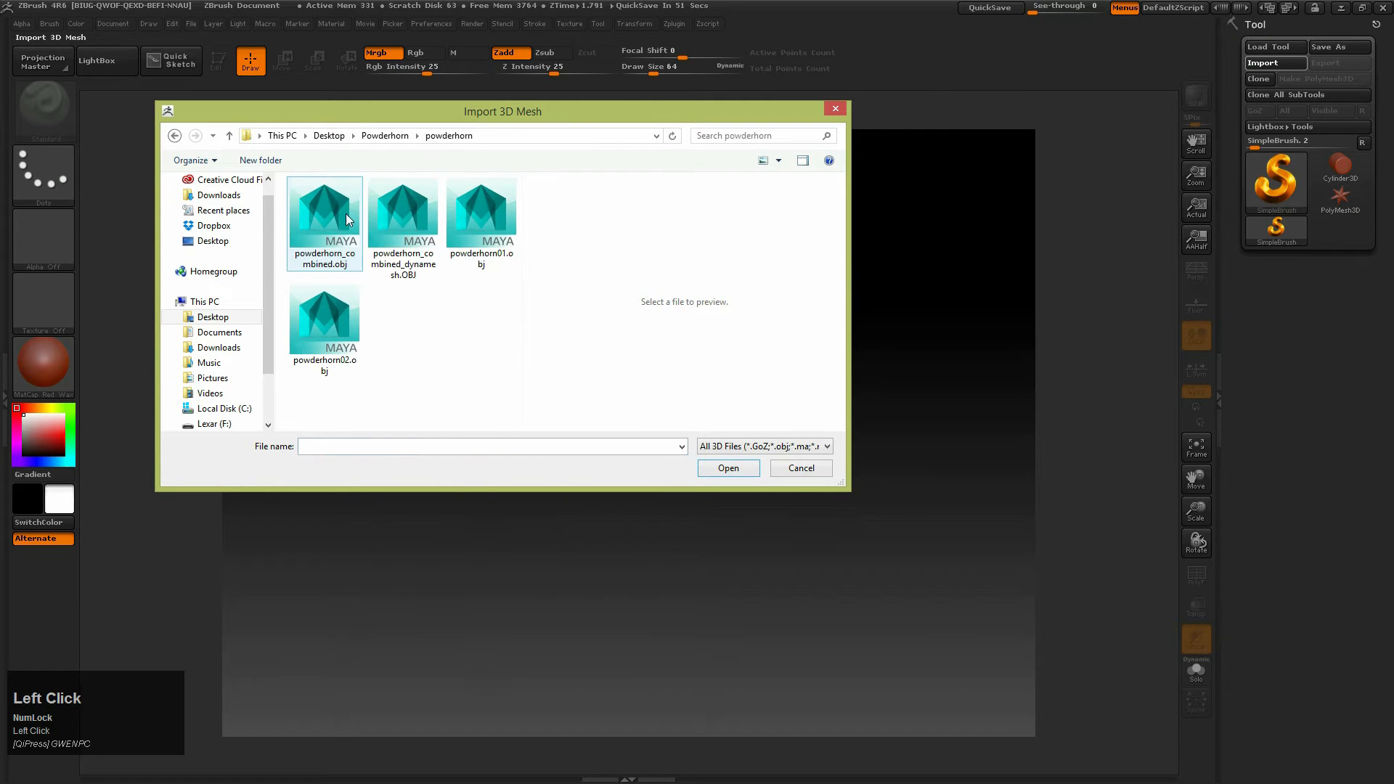
{"action": "left_click", "coordinate": [722, 469]}
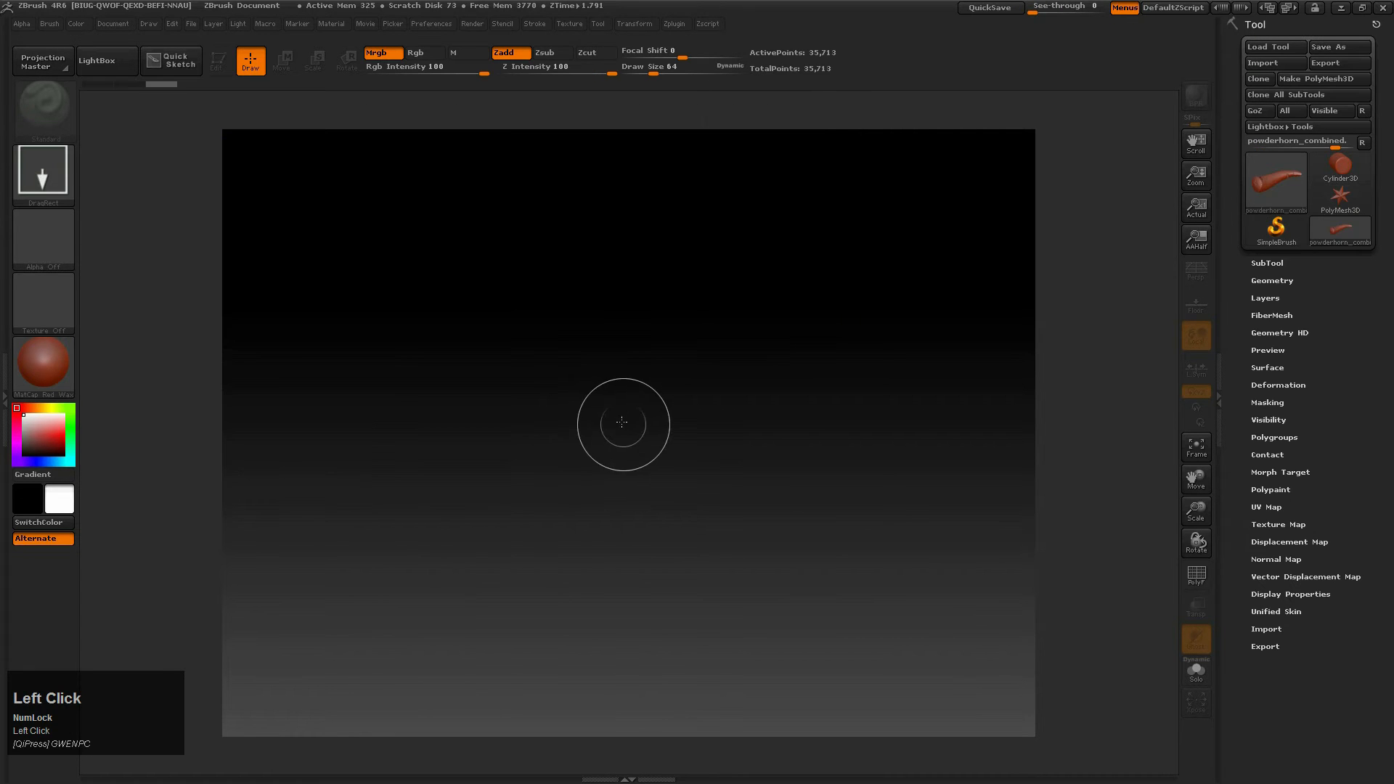
{"action": "left_click_drag", "start_coordinate": [605, 390], "coordinate": [619, 478]}
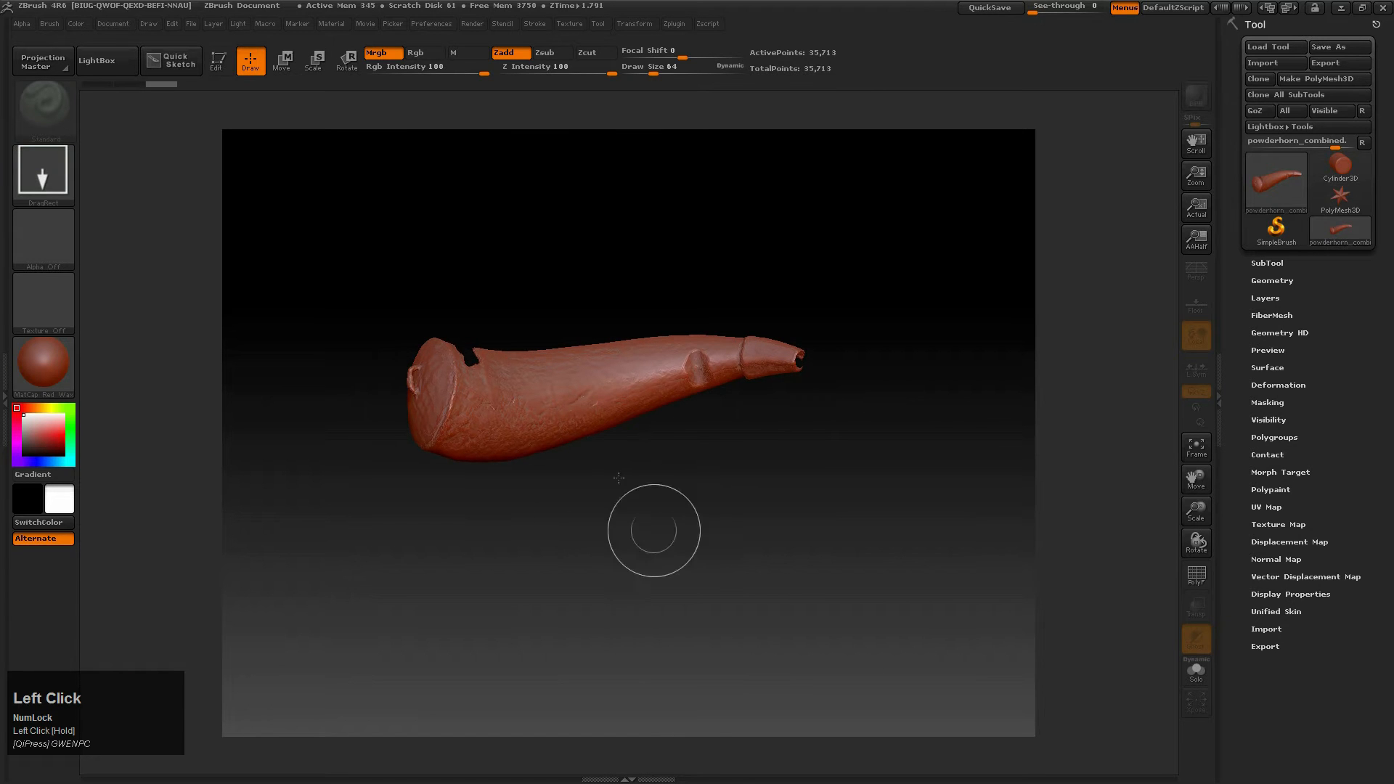
{"action": "left_click", "coordinate": [220, 67]}
Step: Remesh the powder horn with DynaMesh at a resolution of 704
{"action": "right_click_drag", "start_coordinate": [617, 354], "coordinate": [574, 363]}
{"action": "right_click_drag", "start_coordinate": [559, 314], "coordinate": [697, 395], "text": "ctrl"}
{"action": "mouse_move", "coordinate": [580, 356]}
{"action": "right_mouse_down"}
{"action": "mouse_move", "coordinate": [542, 407]}
{"action": "mouse_move", "coordinate": [608, 506]}
{"action": "mouse_move", "coordinate": [697, 470]}
{"action": "right_mouse_up"}
{"action": "mouse_move", "coordinate": [810, 299]}
{"action": "right_mouse_down"}
{"action": "mouse_move", "coordinate": [753, 485]}
{"action": "mouse_move", "coordinate": [826, 599]}
{"action": "mouse_move", "coordinate": [819, 533]}
{"action": "mouse_move", "coordinate": [824, 548]}
{"action": "mouse_move", "coordinate": [830, 581]}
{"action": "mouse_move", "coordinate": [762, 405]}
{"action": "mouse_move", "coordinate": [638, 350]}
{"action": "right_mouse_up"}
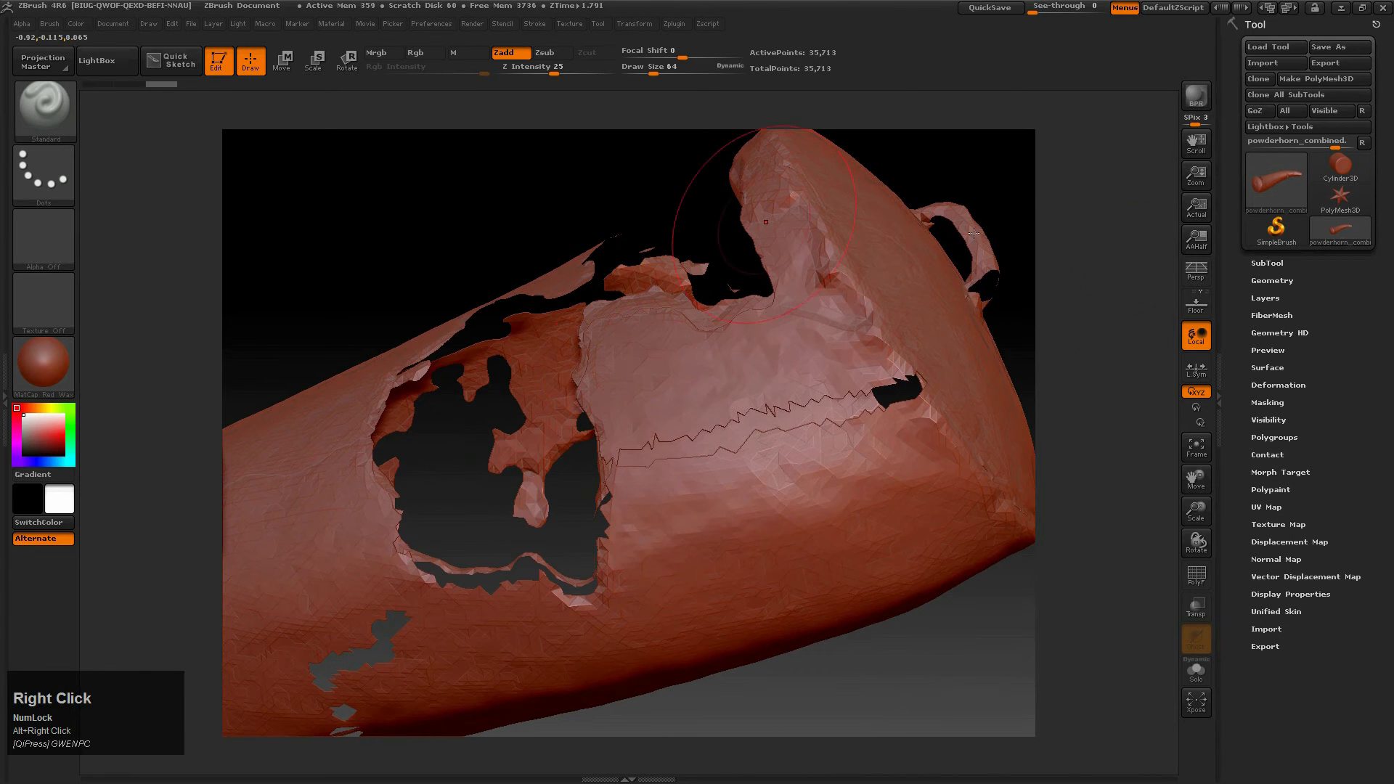
{"action": "left_click", "coordinate": [1269, 280]}
{"action": "left_click_drag", "start_coordinate": [1236, 324], "coordinate": [1231, 372]}
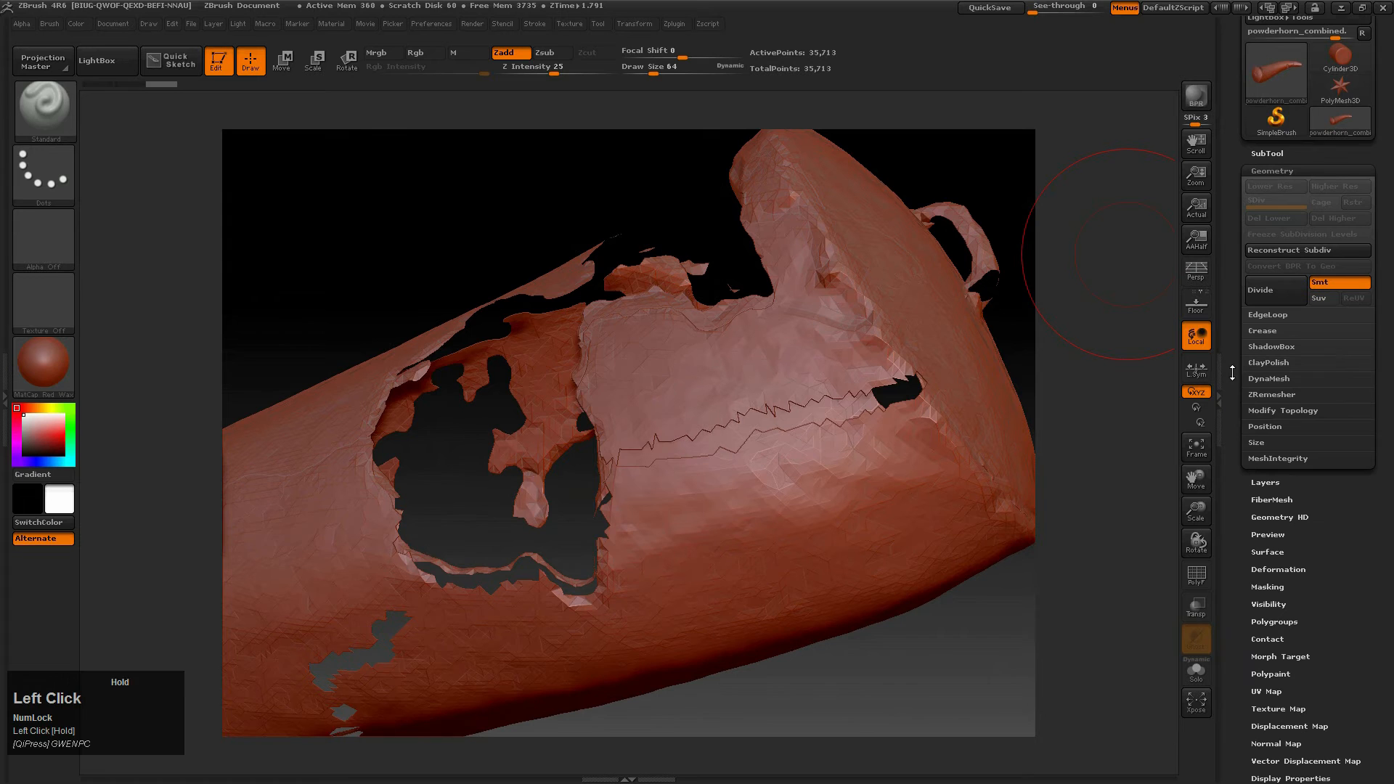
{"action": "left_click", "coordinate": [1269, 378]}
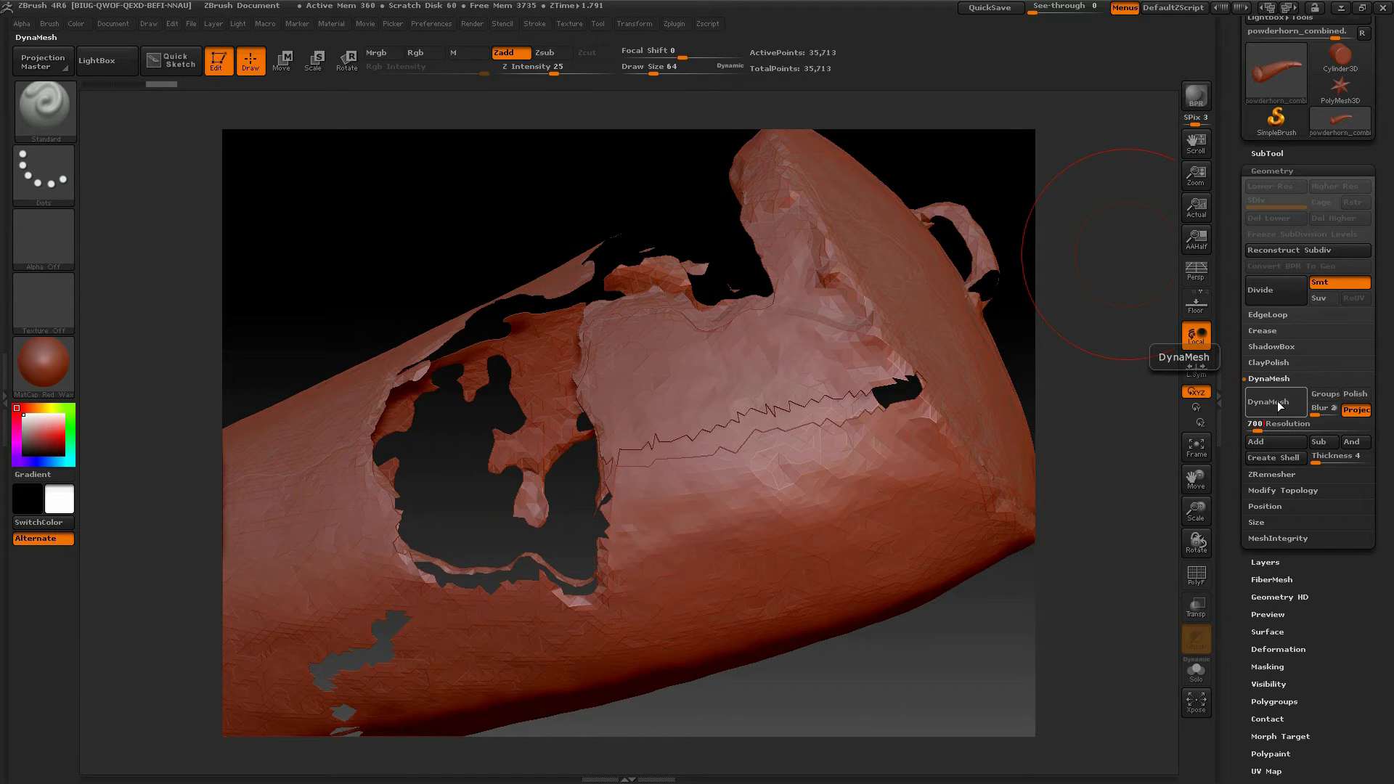
{"action": "left_click", "coordinate": [1277, 399]}
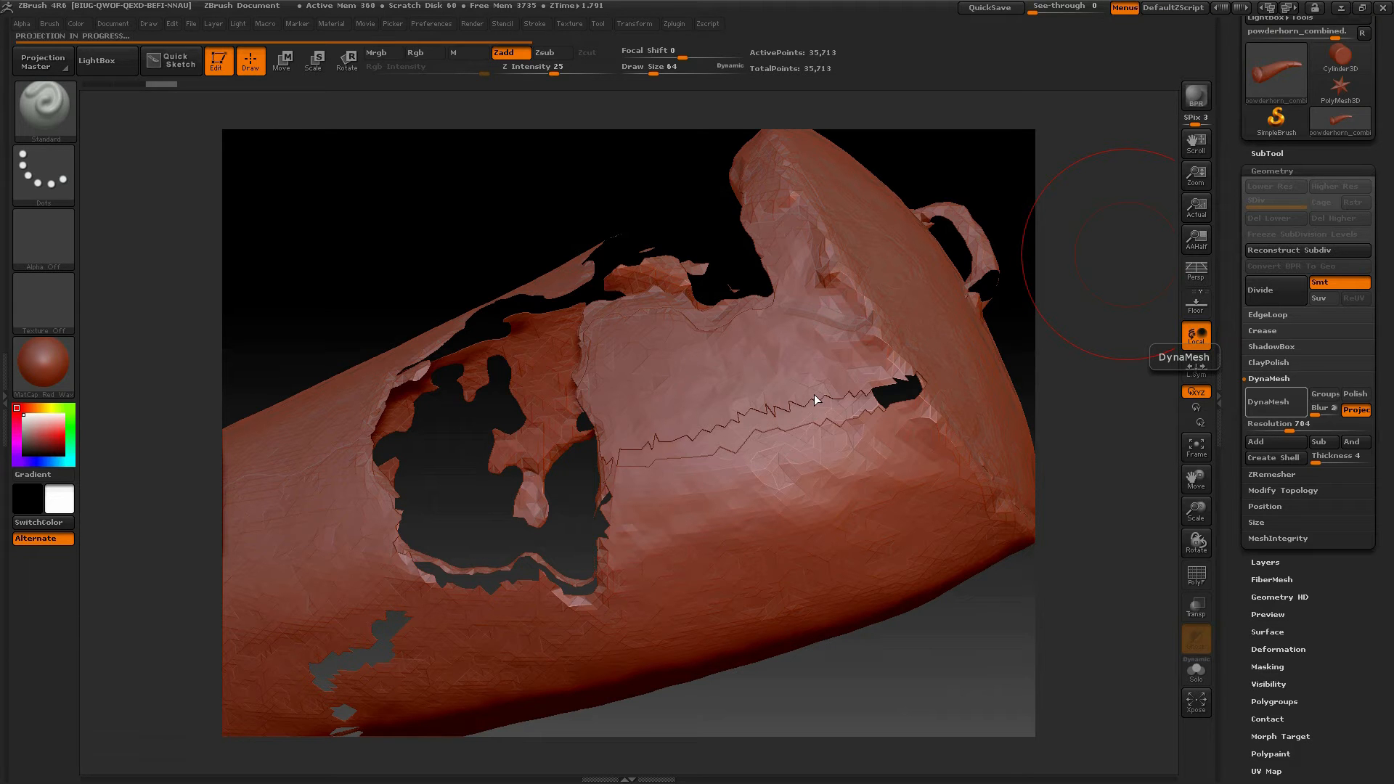
Step: Examine the remeshed horn from several sides, including the broken opening and the seam along its body
{"action": "right_click_drag", "start_coordinate": [370, 478], "coordinate": [666, 550], "text": "alt"}
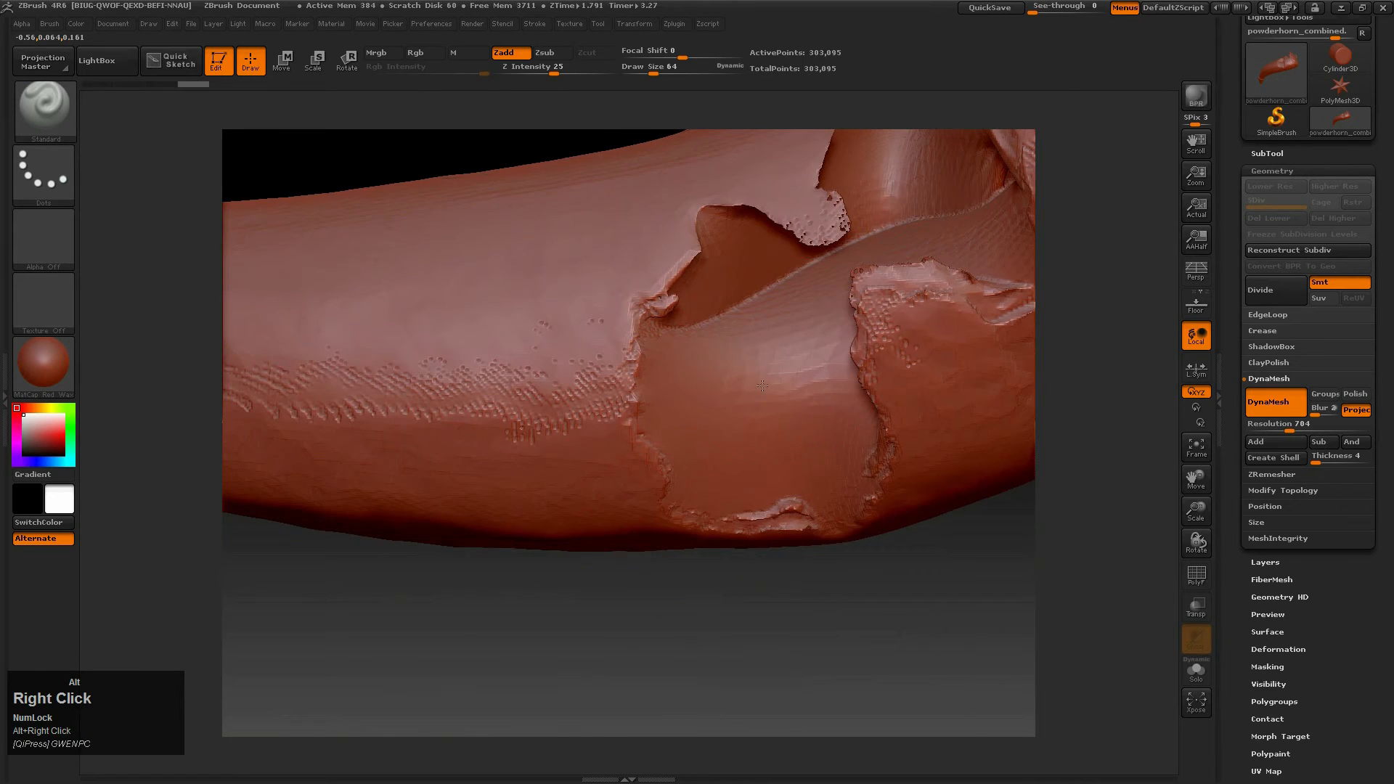
{"action": "right_click_drag", "start_coordinate": [762, 385], "coordinate": [620, 511]}
{"action": "right_click_drag", "start_coordinate": [819, 485], "coordinate": [692, 519]}
{"action": "mouse_move", "coordinate": [607, 410]}
{"action": "right_mouse_down"}
{"action": "mouse_move", "coordinate": [690, 401]}
{"action": "mouse_move", "coordinate": [662, 444]}
{"action": "mouse_move", "coordinate": [752, 518]}
{"action": "mouse_move", "coordinate": [615, 430]}
{"action": "mouse_move", "coordinate": [369, 437]}
{"action": "mouse_move", "coordinate": [995, 408]}
{"action": "mouse_move", "coordinate": [878, 401]}
{"action": "mouse_move", "coordinate": [622, 476]}
{"action": "mouse_move", "coordinate": [542, 448]}
{"action": "mouse_move", "coordinate": [563, 407]}
{"action": "mouse_move", "coordinate": [589, 396]}
{"action": "right_mouse_up"}
{"action": "mouse_move", "coordinate": [609, 442]}
{"action": "right_mouse_down", "text": "alt"}
{"action": "mouse_move", "coordinate": [701, 428]}
{"action": "mouse_move", "coordinate": [784, 305]}
{"action": "right_mouse_up", "text": "alt"}
{"action": "mouse_move", "coordinate": [724, 341]}
{"action": "right_mouse_down"}
{"action": "mouse_move", "coordinate": [781, 405]}
{"action": "mouse_move", "coordinate": [757, 408]}
{"action": "mouse_move", "coordinate": [752, 428]}
{"action": "mouse_move", "coordinate": [805, 356]}
{"action": "mouse_move", "coordinate": [792, 396]}
{"action": "mouse_move", "coordinate": [679, 195]}
{"action": "mouse_move", "coordinate": [790, 461]}
{"action": "mouse_move", "coordinate": [691, 309]}
{"action": "mouse_move", "coordinate": [725, 436]}
{"action": "right_mouse_up"}
{"action": "mouse_move", "coordinate": [650, 368]}
{"action": "right_mouse_down", "text": "shift"}
{"action": "mouse_move", "coordinate": [644, 312]}
{"action": "mouse_move", "coordinate": [630, 627]}
{"action": "mouse_move", "coordinate": [697, 472]}
{"action": "mouse_move", "coordinate": [765, 364]}
{"action": "mouse_move", "coordinate": [506, 421]}
{"action": "right_mouse_up", "text": "shift"}
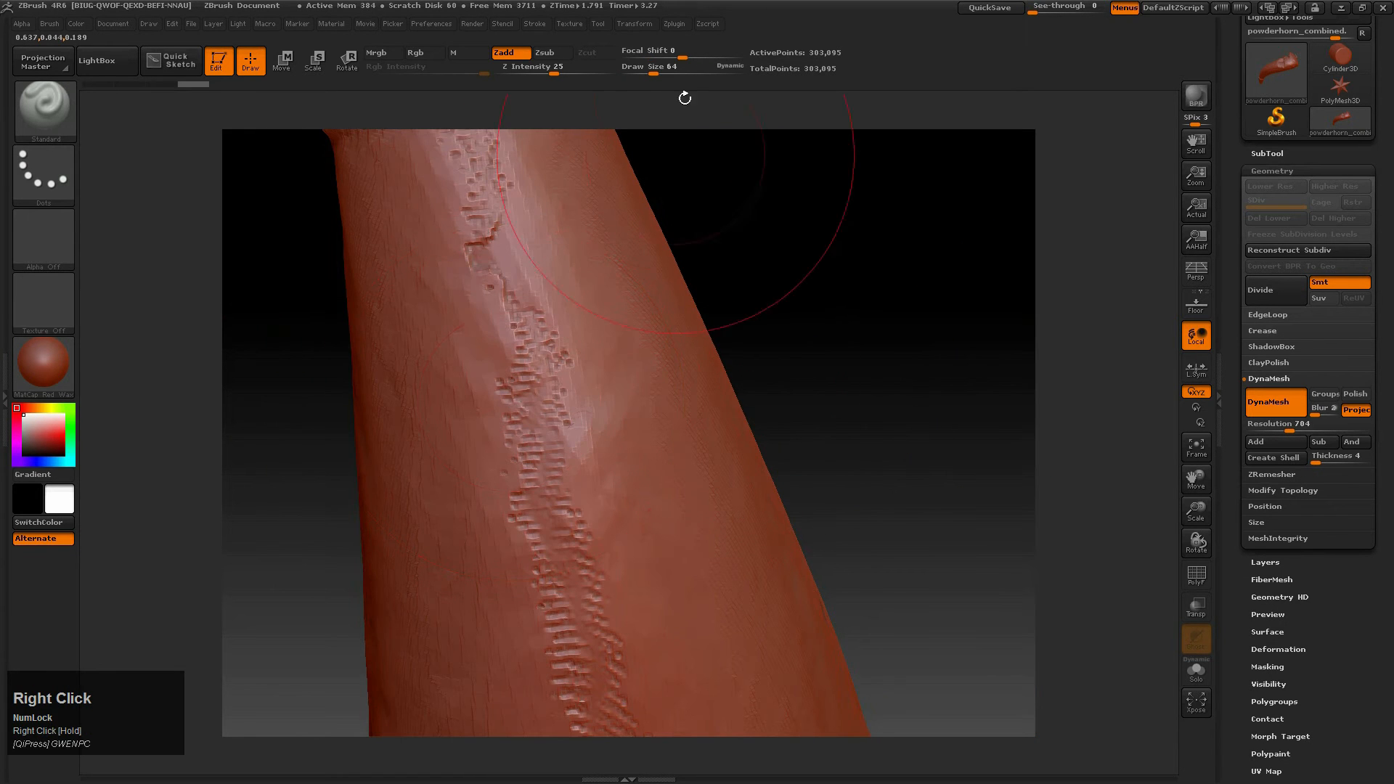
Step: Smooth the bumpy, stepped seam along the horn's body with a draw size of 39
{"action": "left_click_drag", "start_coordinate": [665, 66], "coordinate": [648, 67]}
{"action": "mouse_move", "coordinate": [465, 415]}
{"action": "right_mouse_down", "text": "alt"}
{"action": "mouse_move", "coordinate": [554, 573]}
{"action": "mouse_move", "coordinate": [598, 583]}
{"action": "right_mouse_up", "text": "alt"}
{"action": "right_click_drag", "start_coordinate": [685, 564], "coordinate": [618, 408]}
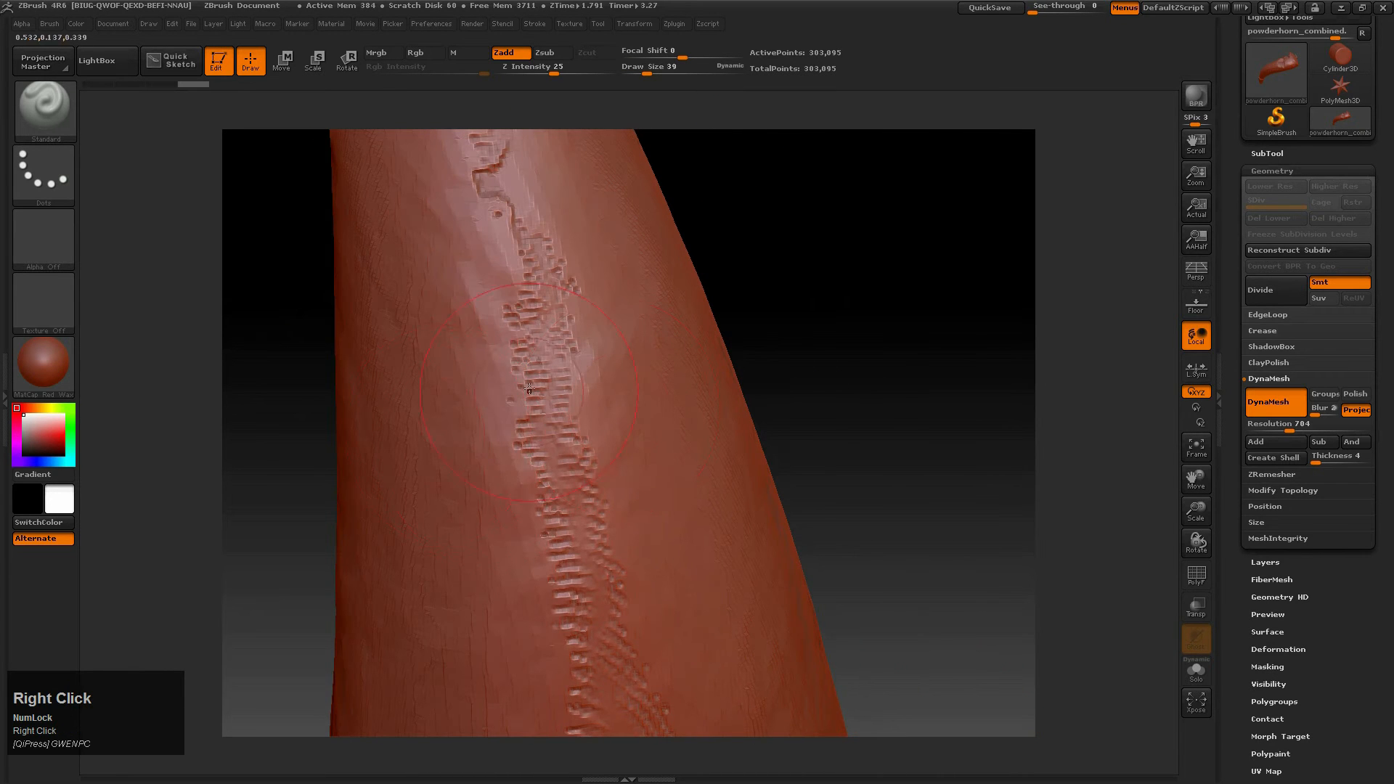
{"action": "key", "text": "shift"}
{"action": "mouse_move", "coordinate": [546, 408]}
{"action": "left_mouse_down", "text": "shift"}
{"action": "mouse_move", "coordinate": [557, 504]}
{"action": "mouse_move", "coordinate": [600, 573]}
{"action": "left_mouse_up", "text": "shift"}
{"action": "right_click_drag", "start_coordinate": [600, 573], "coordinate": [555, 254], "text": "alt"}
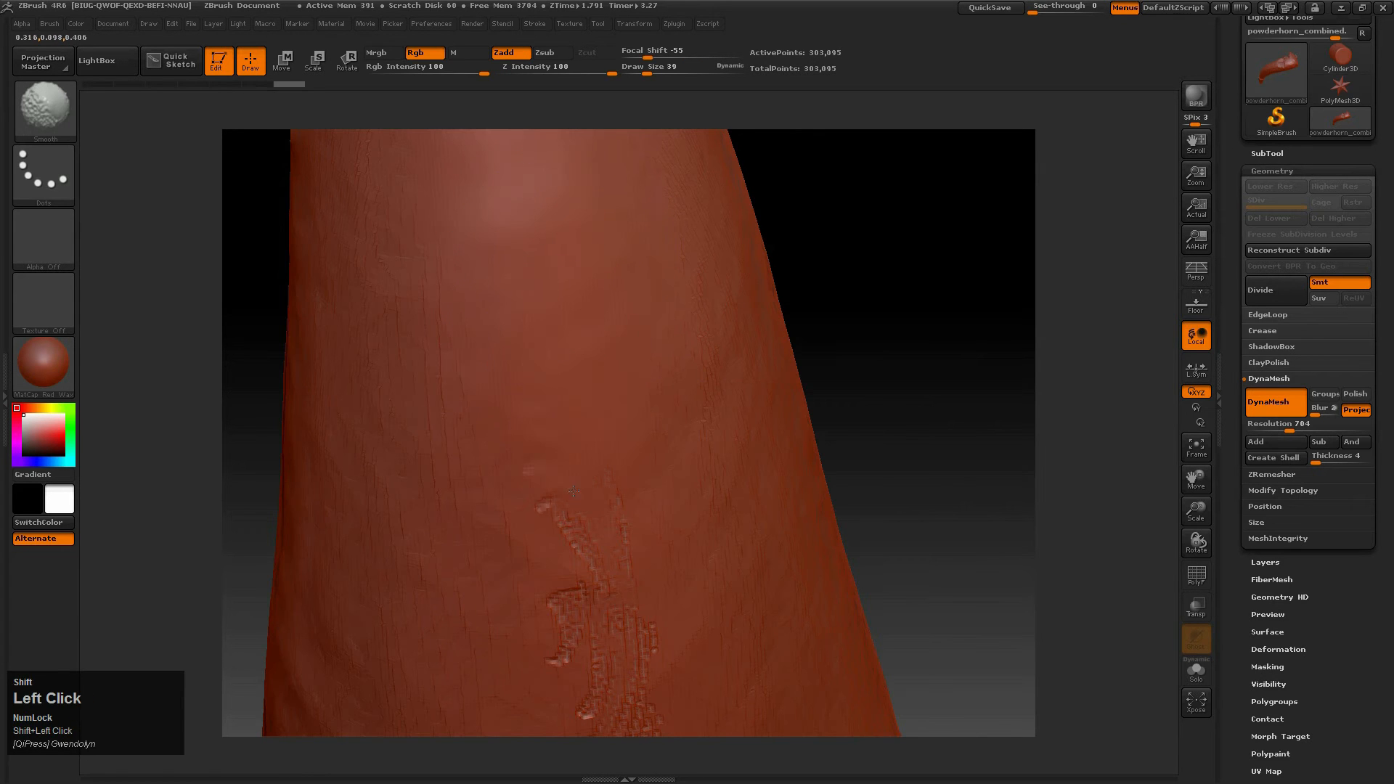
{"action": "mouse_move", "coordinate": [599, 578]}
{"action": "right_mouse_down", "text": "ctrl"}
{"action": "mouse_move", "coordinate": [566, 305]}
{"action": "mouse_move", "coordinate": [573, 334]}
{"action": "right_mouse_up", "text": "ctrl"}
{"action": "left_click_drag", "start_coordinate": [573, 334], "coordinate": [575, 352], "text": "shift"}
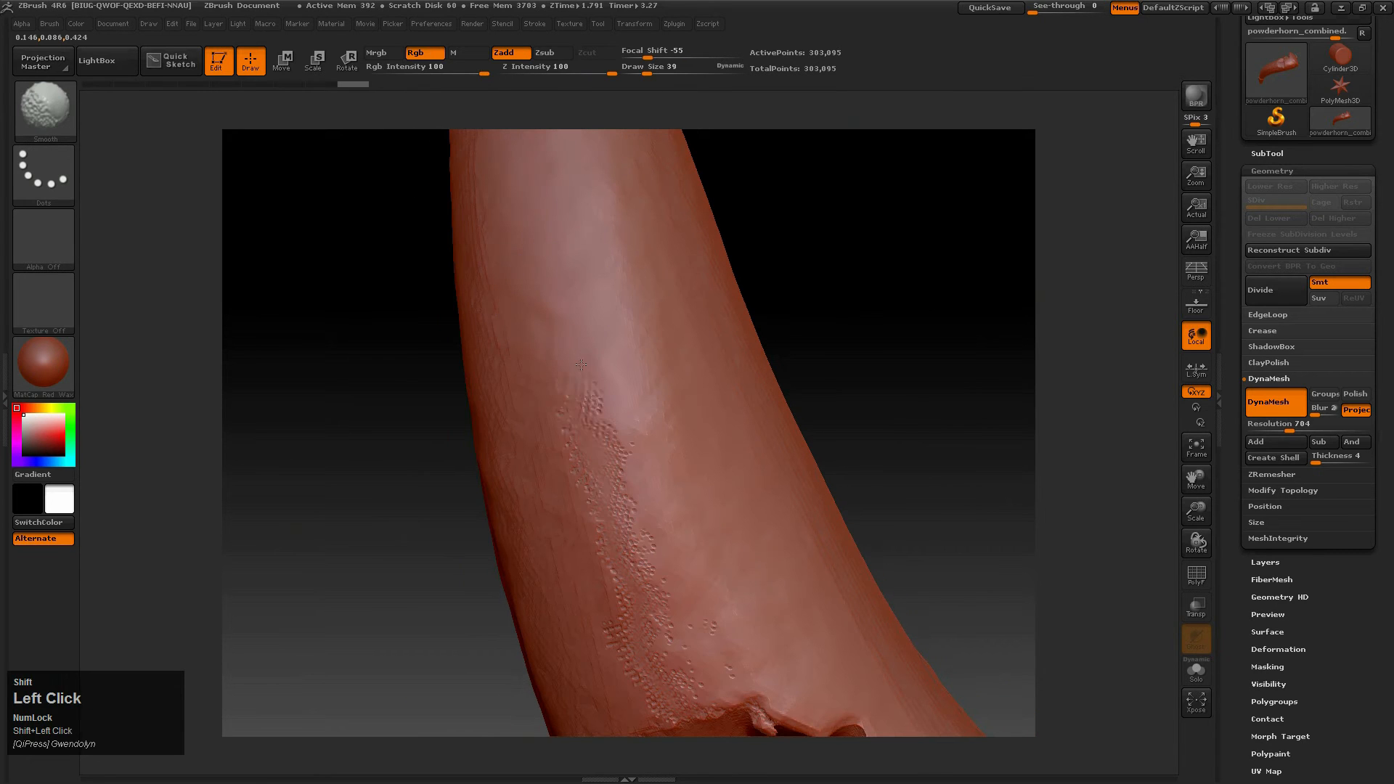
Step: Smooth the seam artifacts toward the horn's narrow tip, including the collar and the area around the raised bump
{"action": "mouse_move", "coordinate": [606, 218]}
{"action": "right_mouse_down", "text": "alt"}
{"action": "mouse_move", "coordinate": [614, 280]}
{"action": "mouse_move", "coordinate": [733, 530]}
{"action": "right_mouse_up", "text": "alt"}
{"action": "mouse_move", "coordinate": [711, 276]}
{"action": "right_mouse_down", "text": "alt"}
{"action": "mouse_move", "coordinate": [581, 352]}
{"action": "mouse_move", "coordinate": [565, 579]}
{"action": "right_mouse_up", "text": "alt"}
{"action": "right_click_drag", "start_coordinate": [561, 470], "coordinate": [526, 328]}
{"action": "left_click", "coordinate": [526, 328], "text": "shift"}
{"action": "mouse_move", "coordinate": [489, 408]}
{"action": "right_mouse_down"}
{"action": "mouse_move", "coordinate": [544, 405]}
{"action": "mouse_move", "coordinate": [545, 373]}
{"action": "mouse_move", "coordinate": [466, 373]}
{"action": "mouse_move", "coordinate": [554, 476]}
{"action": "mouse_move", "coordinate": [524, 509]}
{"action": "right_mouse_up"}
{"action": "left_click_drag", "start_coordinate": [523, 509], "coordinate": [442, 543], "text": "shift"}
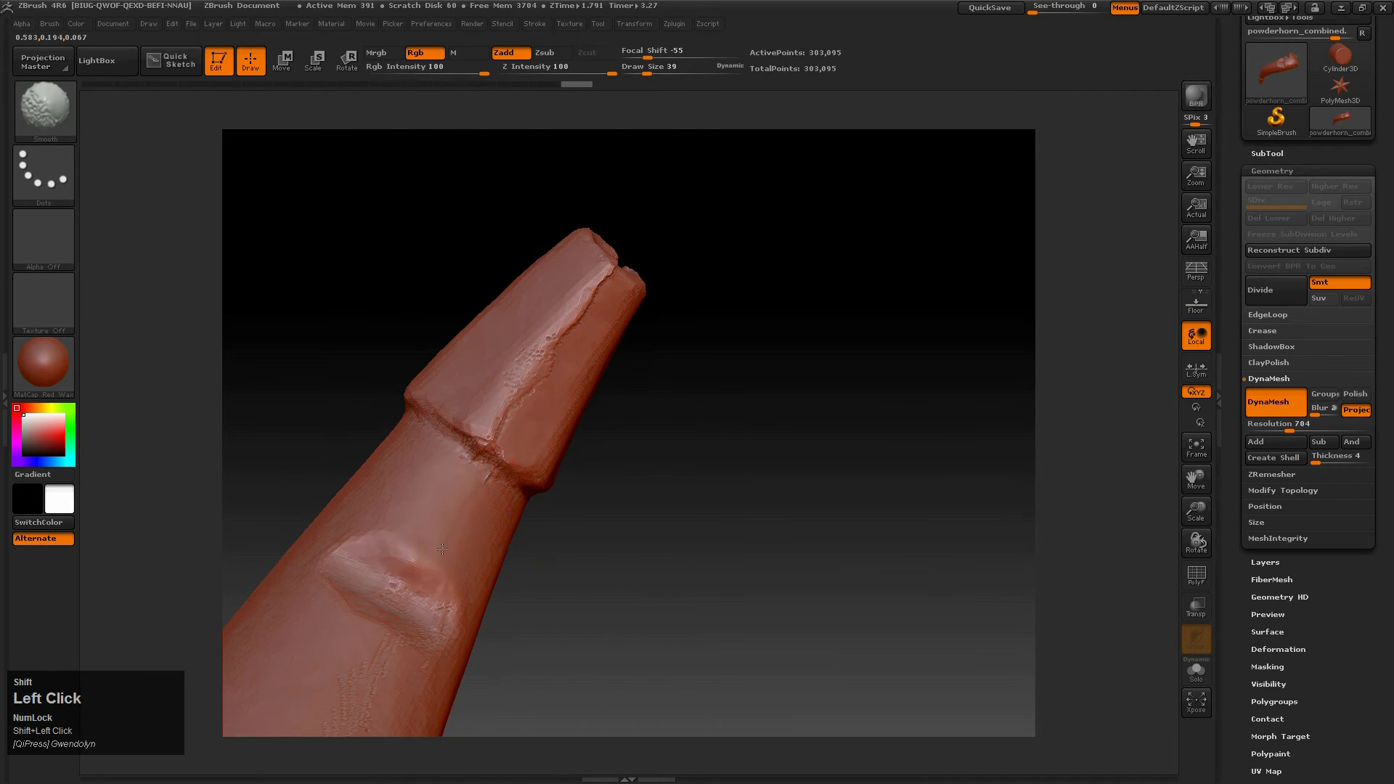
{"action": "left_click_drag", "start_coordinate": [580, 309], "coordinate": [543, 354], "text": "shift"}
{"action": "right_click_drag", "start_coordinate": [395, 689], "coordinate": [577, 425], "text": "alt"}
{"action": "left_click_drag", "start_coordinate": [597, 363], "coordinate": [435, 597], "text": "shift"}
{"action": "right_click_drag", "start_coordinate": [435, 597], "coordinate": [510, 380], "text": "alt"}
Step: Smooth the stepped texture at the horn's wide end and on the flat end cap around its handle loop
{"action": "mouse_move", "coordinate": [641, 370]}
{"action": "right_mouse_down", "text": "ctrl"}
{"action": "mouse_move", "coordinate": [559, 355]}
{"action": "mouse_move", "coordinate": [603, 330]}
{"action": "right_mouse_up", "text": "ctrl"}
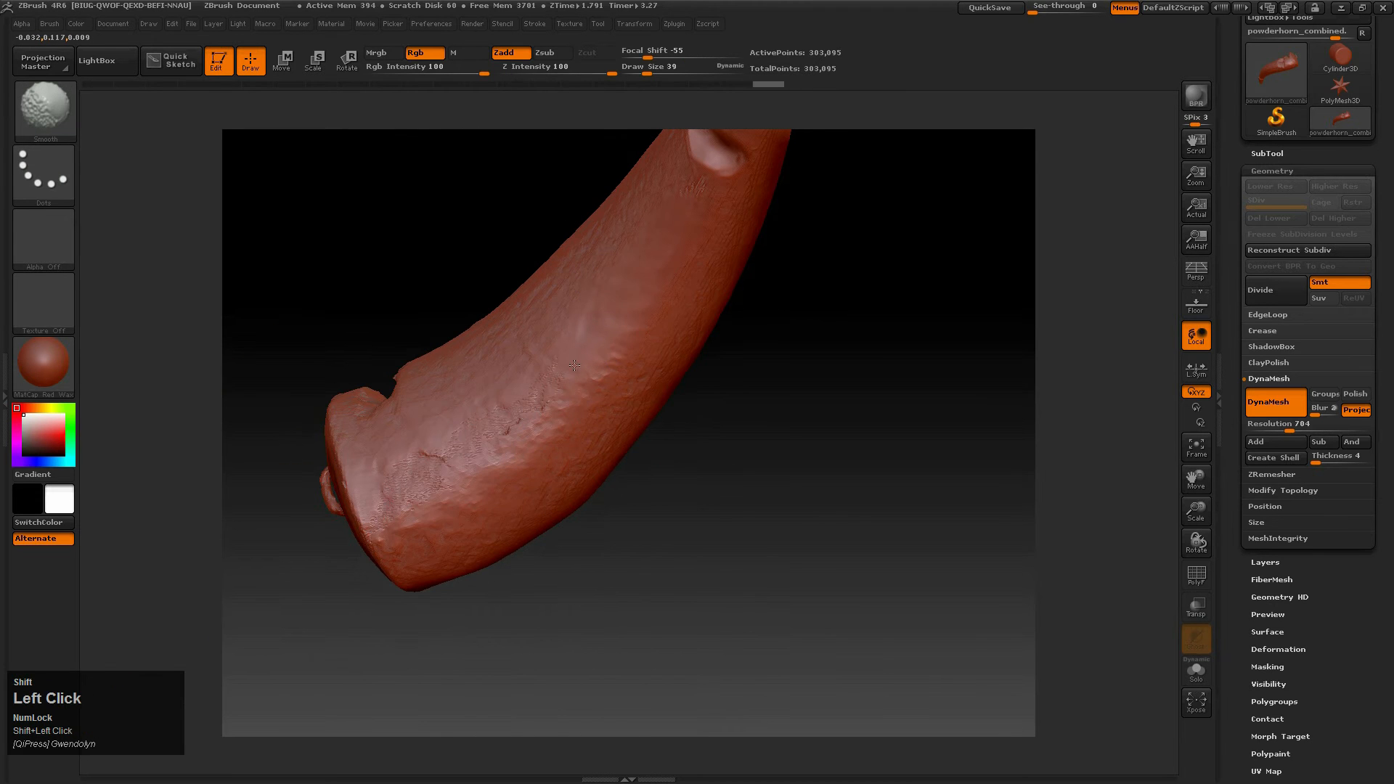
{"action": "mouse_move", "coordinate": [379, 530]}
{"action": "right_mouse_down"}
{"action": "mouse_move", "coordinate": [429, 519]}
{"action": "mouse_move", "coordinate": [490, 450]}
{"action": "mouse_move", "coordinate": [349, 519]}
{"action": "mouse_move", "coordinate": [380, 508]}
{"action": "mouse_move", "coordinate": [378, 486]}
{"action": "right_mouse_up"}
{"action": "left_click_drag", "start_coordinate": [407, 465], "coordinate": [376, 483], "text": "shift"}
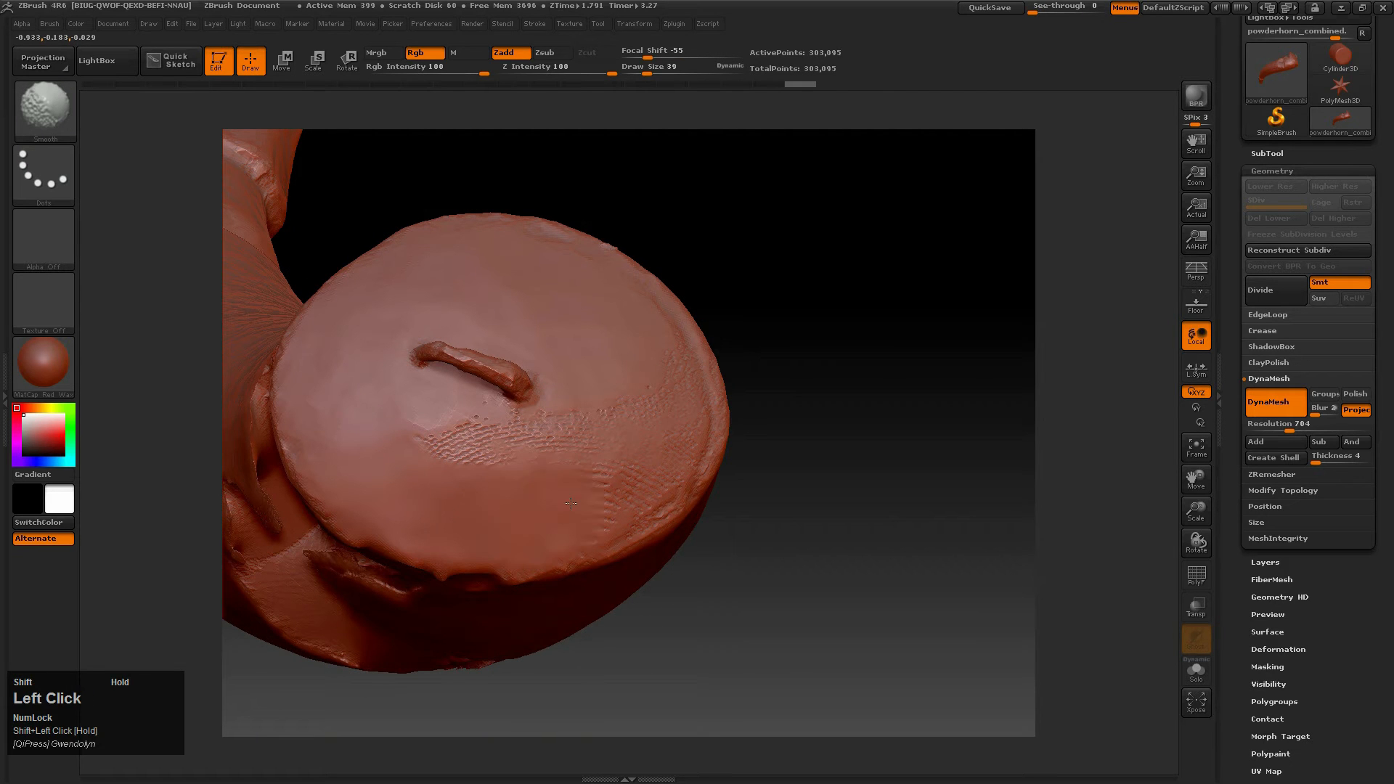
{"action": "left_click_drag", "start_coordinate": [465, 448], "coordinate": [413, 460], "text": "shift"}
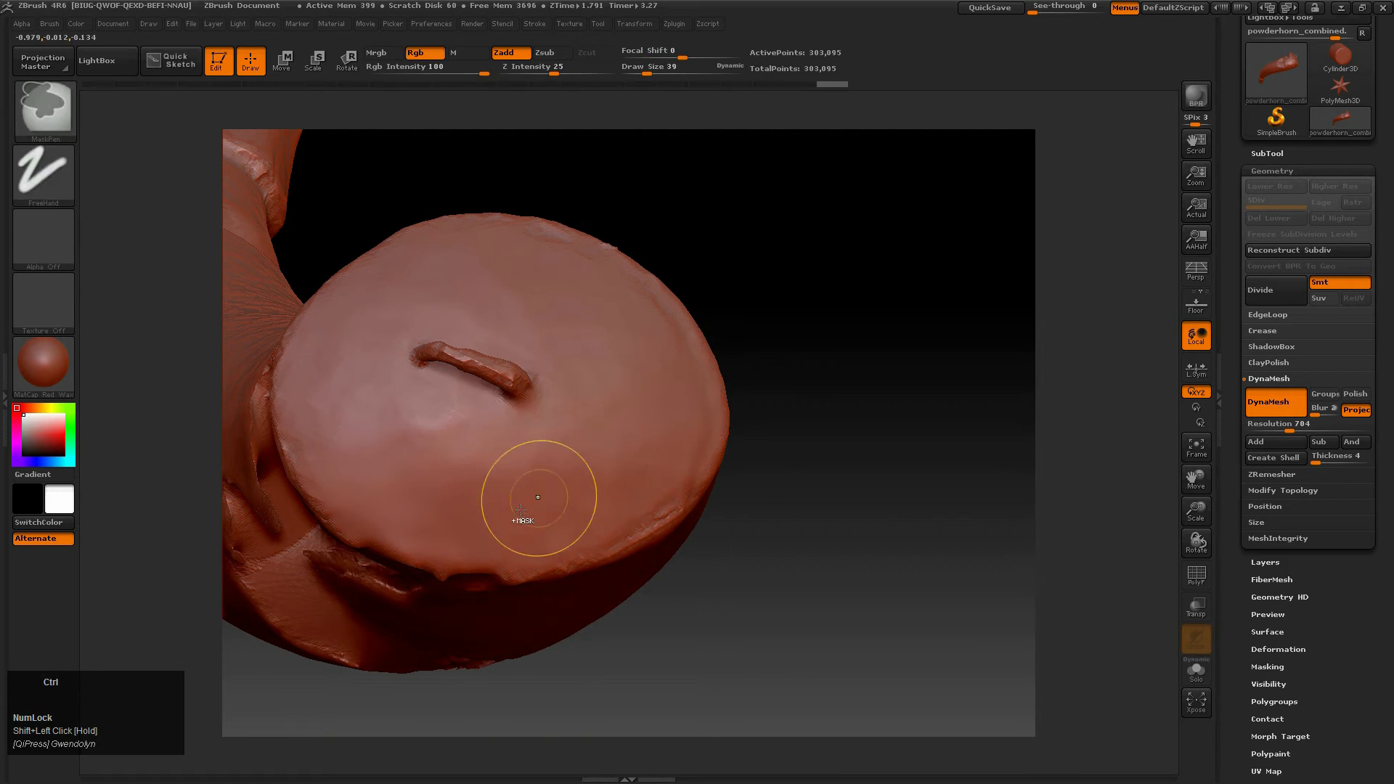
{"action": "right_click_drag", "start_coordinate": [450, 564], "coordinate": [394, 499], "text": "ctrl"}
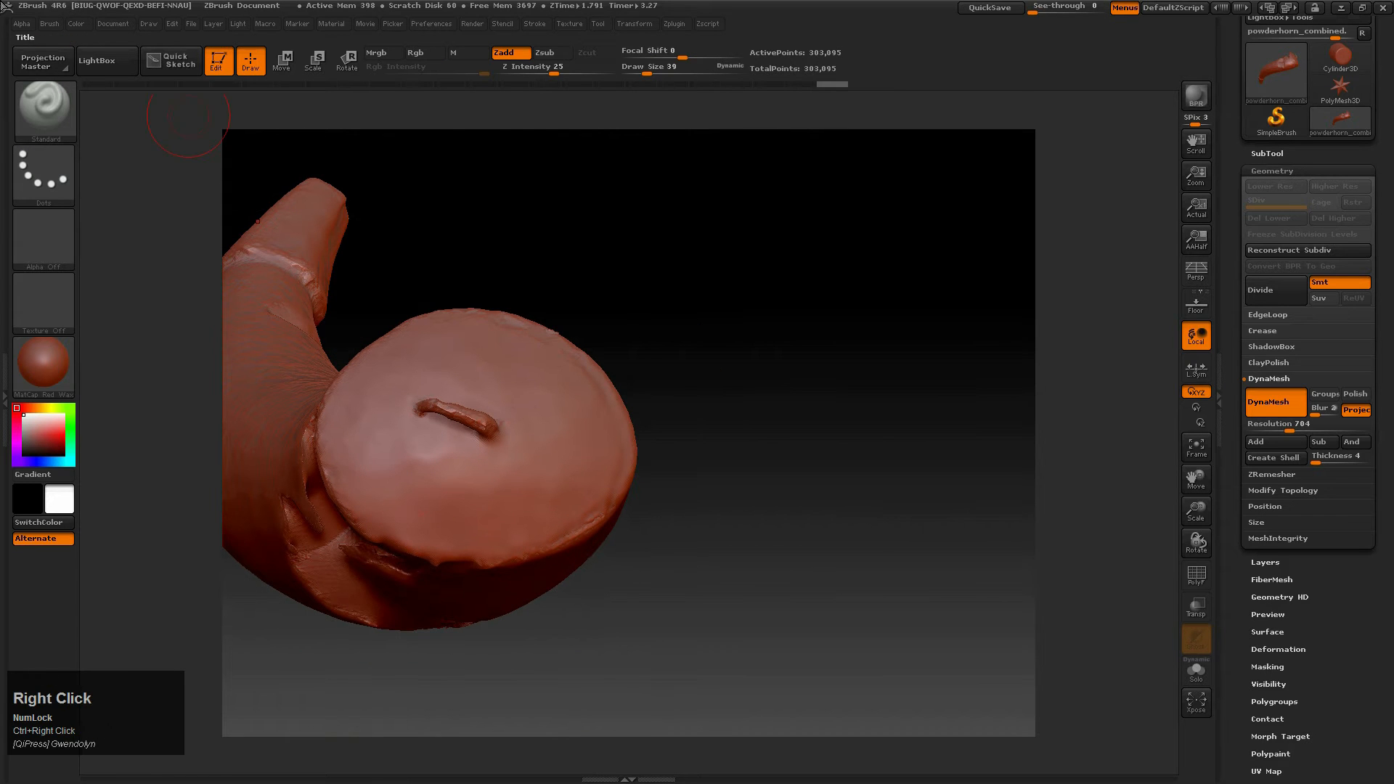
Step: Reduce the draw size to 15 and smooth the ragged lower edge of the broken hole in the horn's side
{"action": "left_click", "coordinate": [516, 420]}
{"action": "right_click_drag", "start_coordinate": [476, 425], "coordinate": [681, 288]}
{"action": "right_click_drag", "start_coordinate": [646, 664], "coordinate": [656, 580], "text": "alt"}
{"action": "right_click_drag", "start_coordinate": [656, 494], "coordinate": [671, 592]}
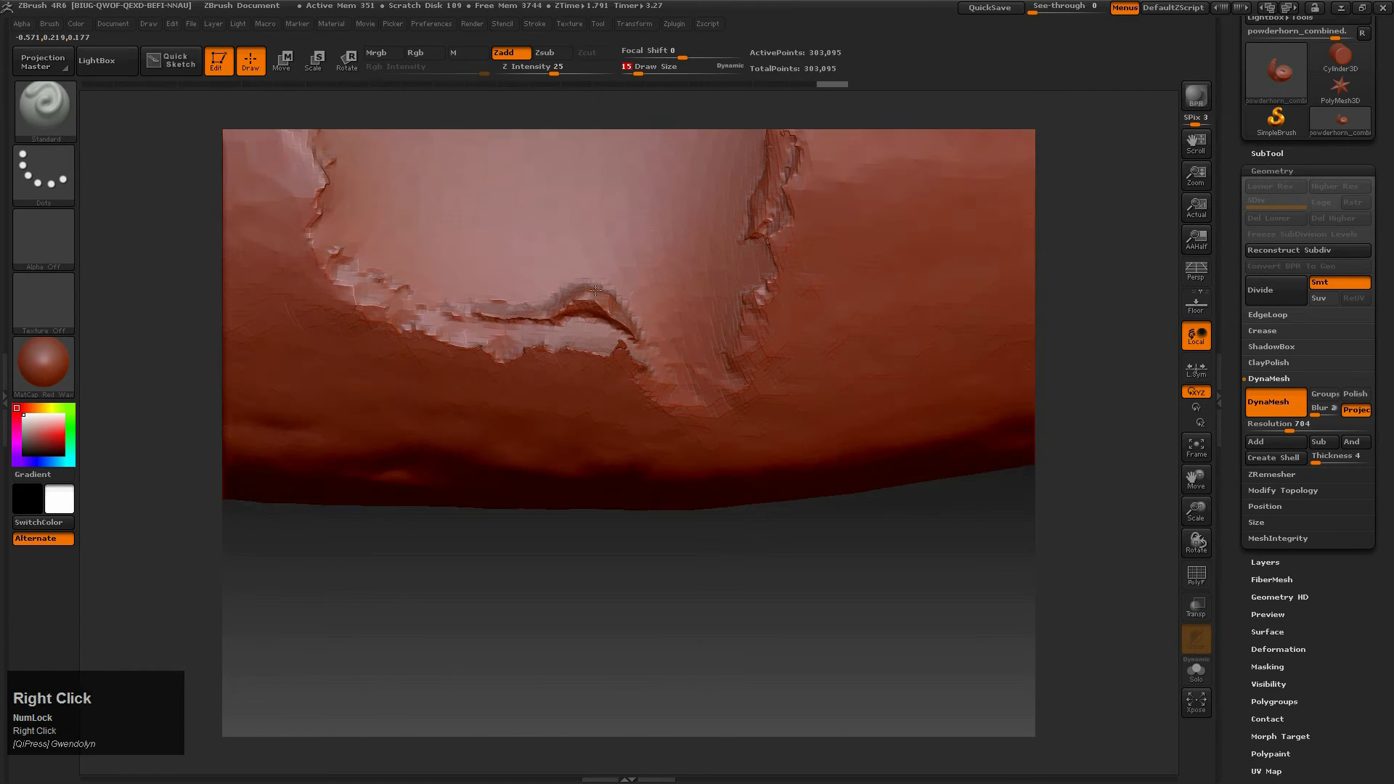
{"action": "right_click_drag", "start_coordinate": [584, 263], "coordinate": [592, 292]}
{"action": "left_click_drag", "start_coordinate": [596, 288], "coordinate": [613, 296], "text": "shift"}
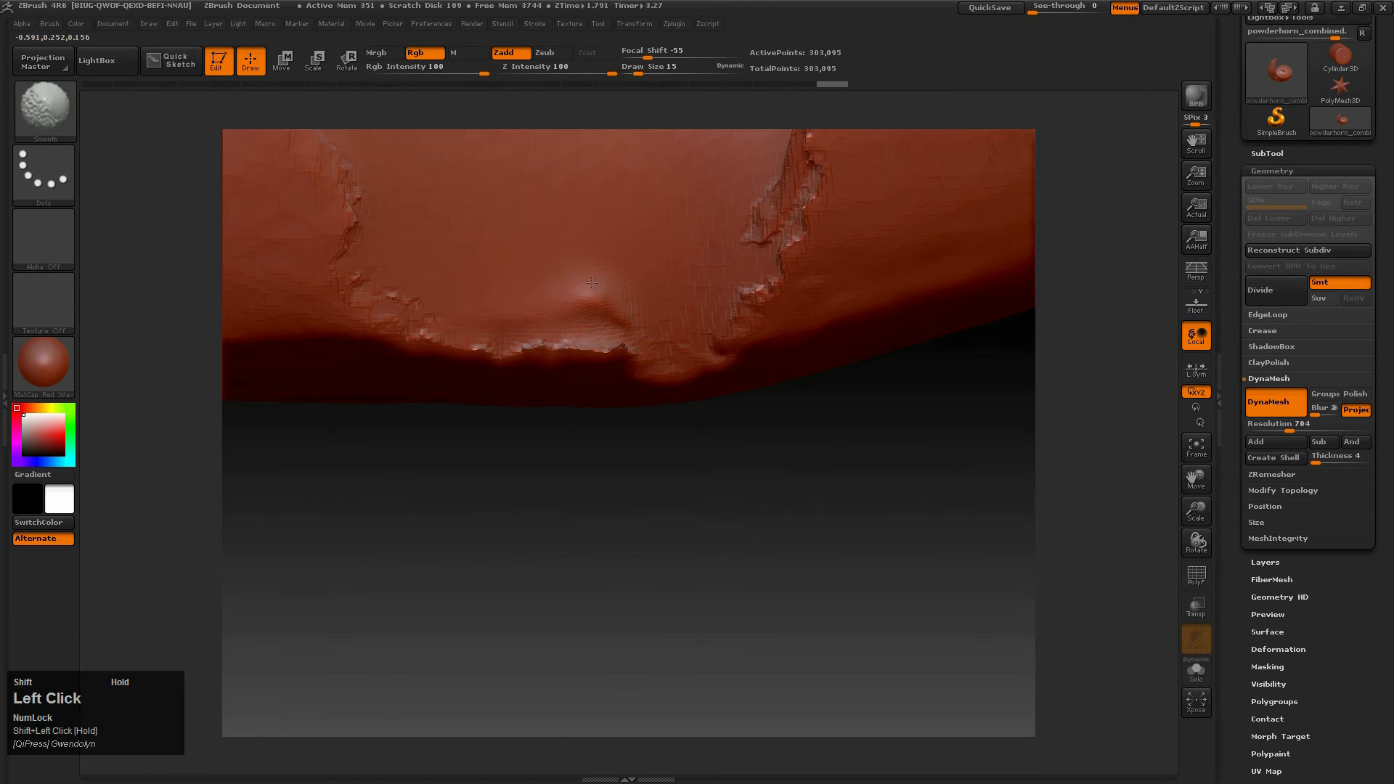
{"action": "mouse_move", "coordinate": [568, 286]}
{"action": "right_mouse_down", "text": "alt"}
{"action": "mouse_move", "coordinate": [669, 440]}
{"action": "mouse_move", "coordinate": [643, 363]}
{"action": "right_mouse_up", "text": "alt"}
{"action": "left_click_drag", "start_coordinate": [475, 329], "coordinate": [476, 332], "text": "shift"}
Step: Smooth the jagged edge of the broken hole on the side facing the end cap
{"action": "right_click_drag", "start_coordinate": [590, 466], "coordinate": [625, 435]}
{"action": "left_click_drag", "start_coordinate": [628, 433], "coordinate": [632, 429], "text": "shift"}
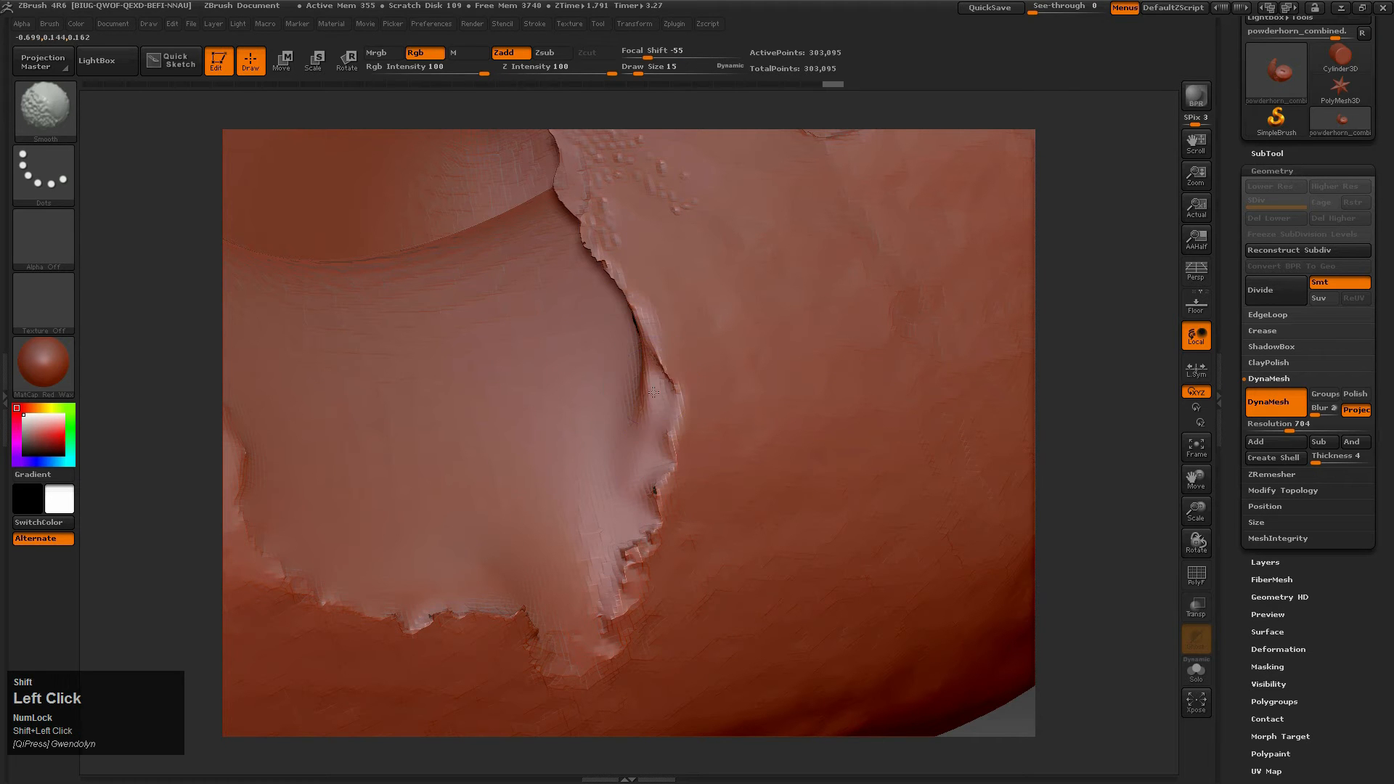
{"action": "right_click_drag", "start_coordinate": [612, 415], "coordinate": [672, 398]}
{"action": "left_click_drag", "start_coordinate": [672, 398], "coordinate": [671, 399], "text": "shift"}
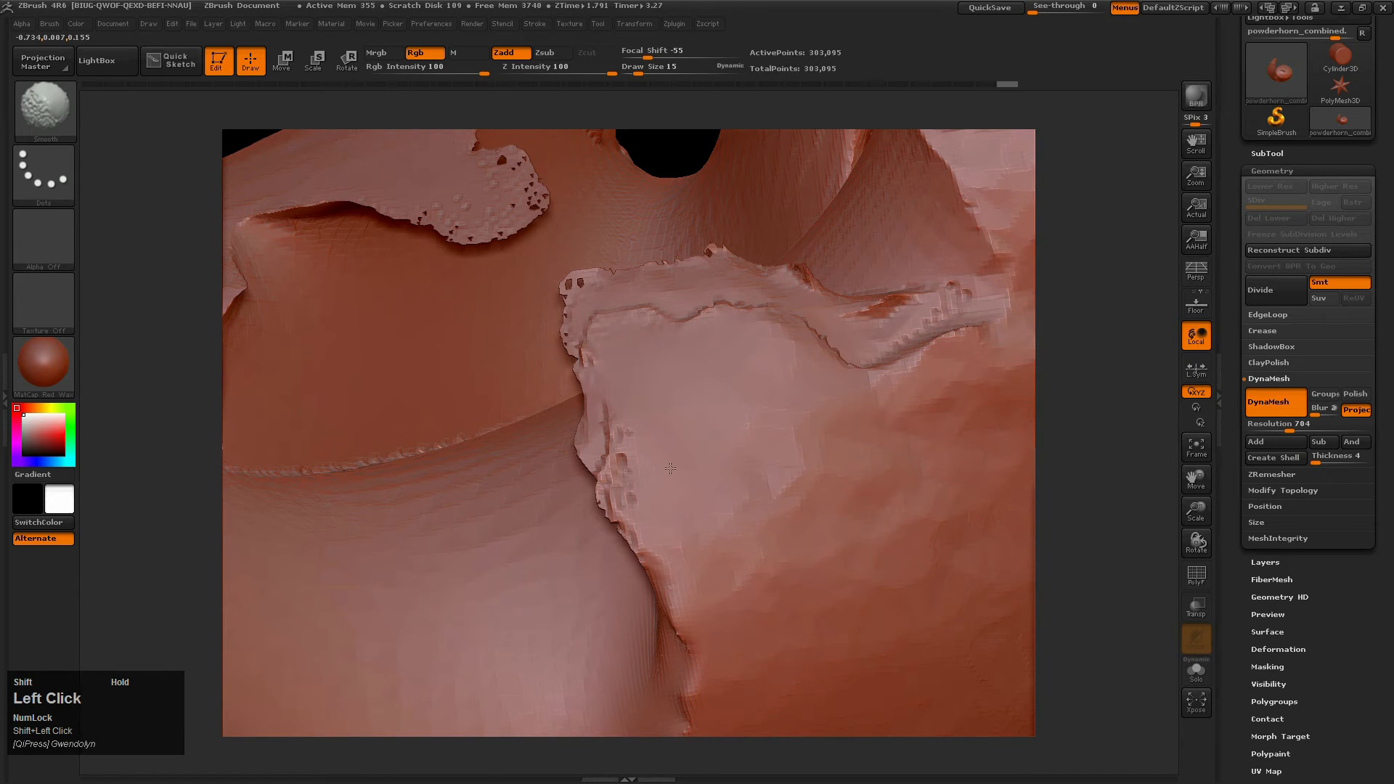
{"action": "left_click_drag", "start_coordinate": [657, 513], "coordinate": [653, 517], "text": "shift"}
Step: Smooth the rough surfaces around the pitted flap and the inside of the broken opening
{"action": "right_click_drag", "start_coordinate": [654, 516], "coordinate": [452, 551]}
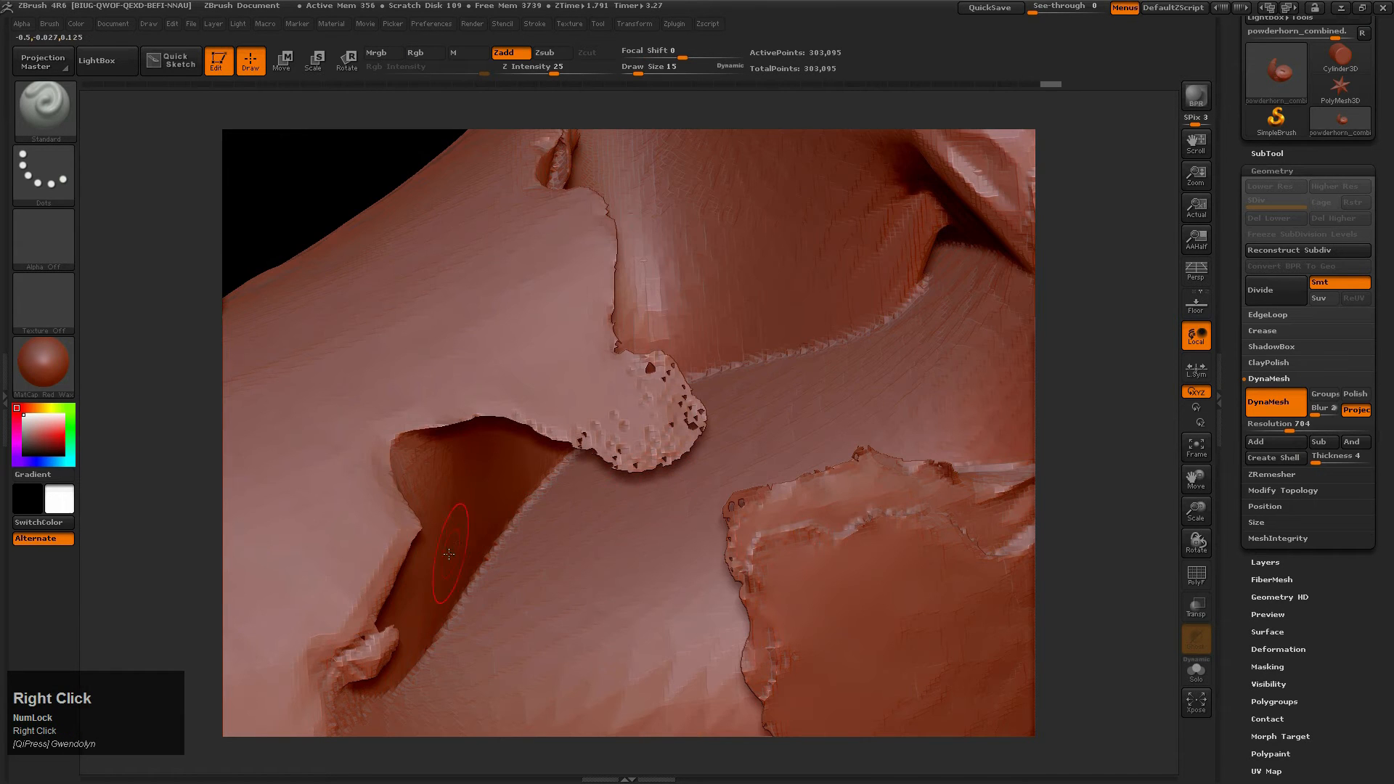
{"action": "mouse_move", "coordinate": [497, 441]}
{"action": "right_mouse_down"}
{"action": "mouse_move", "coordinate": [512, 533]}
{"action": "mouse_move", "coordinate": [376, 516]}
{"action": "mouse_move", "coordinate": [429, 595]}
{"action": "mouse_move", "coordinate": [931, 303]}
{"action": "right_mouse_up"}
{"action": "right_click_drag", "start_coordinate": [820, 387], "coordinate": [953, 167]}
{"action": "right_click_drag", "start_coordinate": [750, 425], "coordinate": [746, 368], "text": "ctrl"}
{"action": "left_click_drag", "start_coordinate": [440, 551], "coordinate": [426, 580], "text": "shift"}
{"action": "right_click_drag", "start_coordinate": [405, 609], "coordinate": [319, 682], "text": "ctrl"}
Step: Smooth the remaining rough patches on the horn's opposite side near the wide end
{"action": "mouse_move", "coordinate": [203, 754]}
{"action": "right_mouse_down", "text": "alt"}
{"action": "mouse_move", "coordinate": [502, 564]}
{"action": "mouse_move", "coordinate": [451, 534]}
{"action": "mouse_move", "coordinate": [756, 515]}
{"action": "mouse_move", "coordinate": [728, 525]}
{"action": "right_mouse_up", "text": "alt"}
{"action": "left_click_drag", "start_coordinate": [727, 526], "coordinate": [714, 529], "text": "shift"}
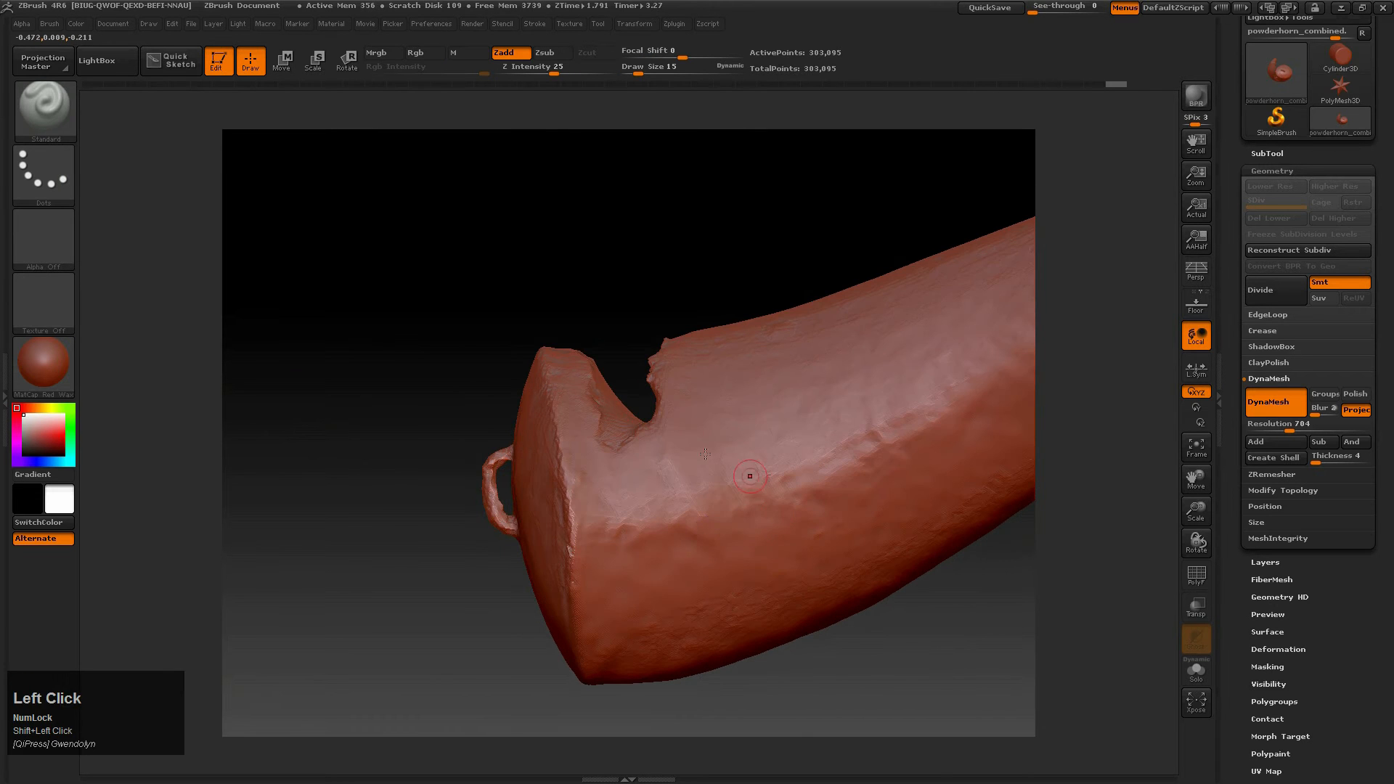
{"action": "right_click_drag", "start_coordinate": [715, 528], "coordinate": [618, 485]}
{"action": "mouse_move", "coordinate": [713, 294]}
{"action": "right_mouse_down"}
{"action": "mouse_move", "coordinate": [716, 485]}
{"action": "mouse_move", "coordinate": [634, 267]}
{"action": "mouse_move", "coordinate": [625, 163]}
{"action": "right_mouse_up"}
{"action": "left_click_drag", "start_coordinate": [493, 256], "coordinate": [501, 314], "text": "shift"}
Step: Start filling the notch in the narrow tip's rim using the Clay brush at draw size 5
{"action": "right_click_drag", "start_coordinate": [600, 177], "coordinate": [623, 399]}
{"action": "right_click_drag", "start_coordinate": [660, 340], "coordinate": [959, 282], "text": "ctrl"}
{"action": "right_click_drag", "start_coordinate": [900, 630], "coordinate": [727, 419]}
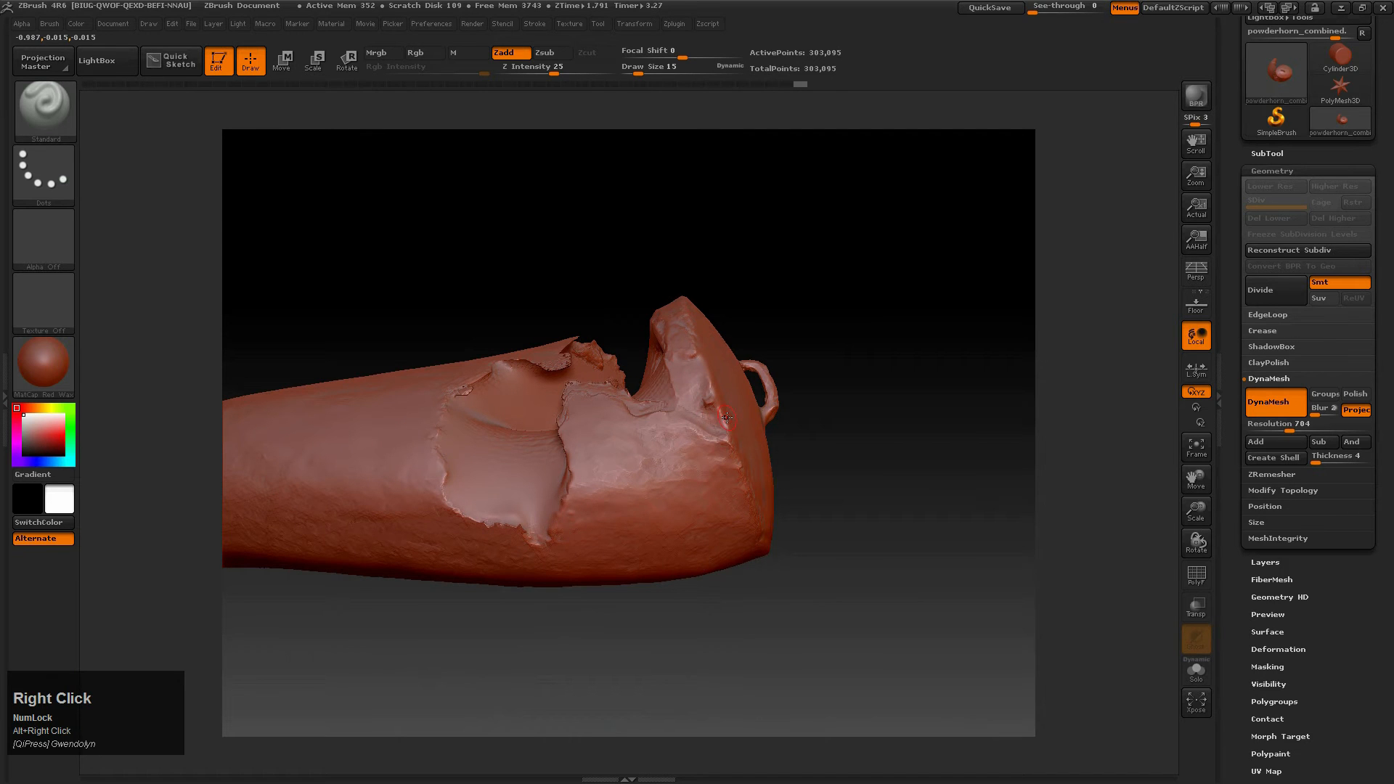
{"action": "right_click_drag", "start_coordinate": [657, 424], "coordinate": [597, 572], "text": "ctrl"}
{"action": "left_click", "coordinate": [47, 112]}
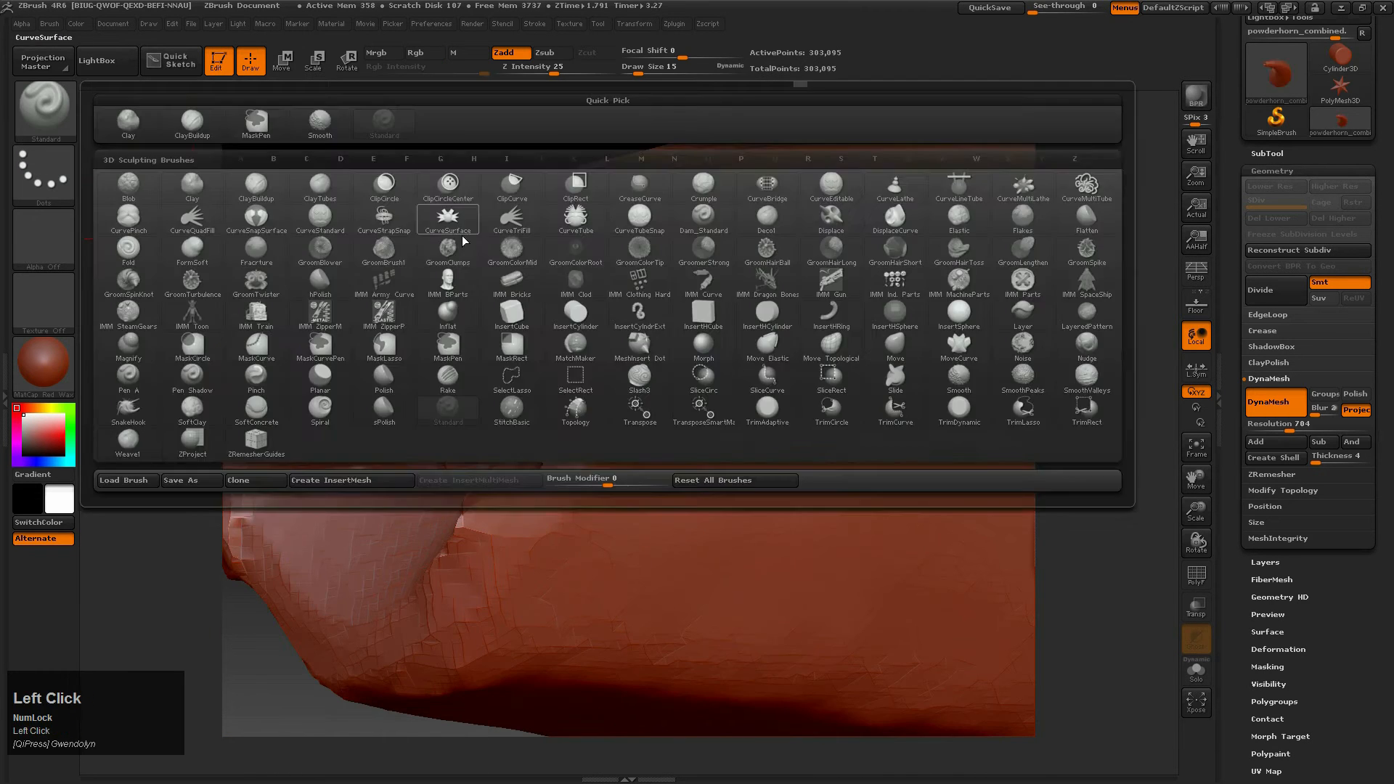
{"action": "left_click", "coordinate": [192, 185]}
{"action": "right_click_drag", "start_coordinate": [581, 465], "coordinate": [614, 441]}
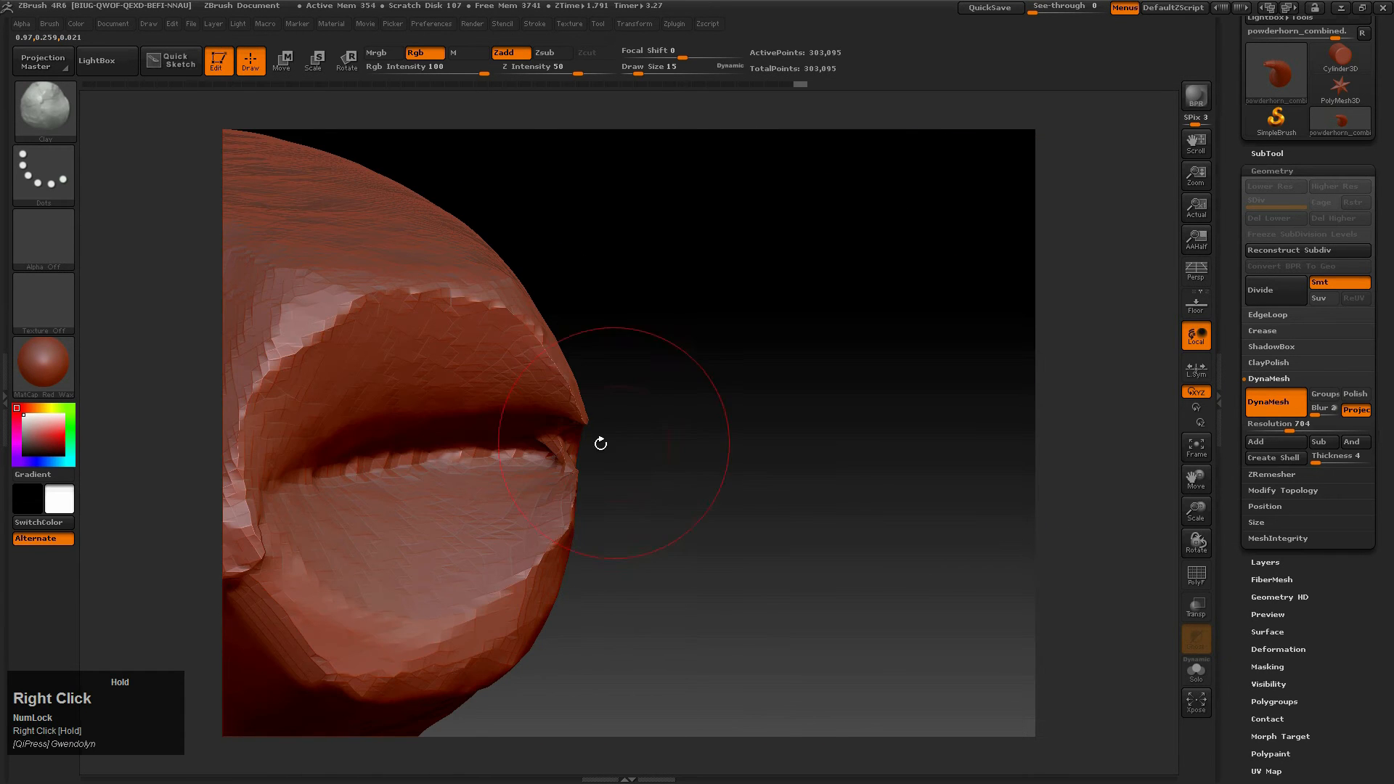
{"action": "left_click_drag", "start_coordinate": [674, 79], "coordinate": [631, 74]}
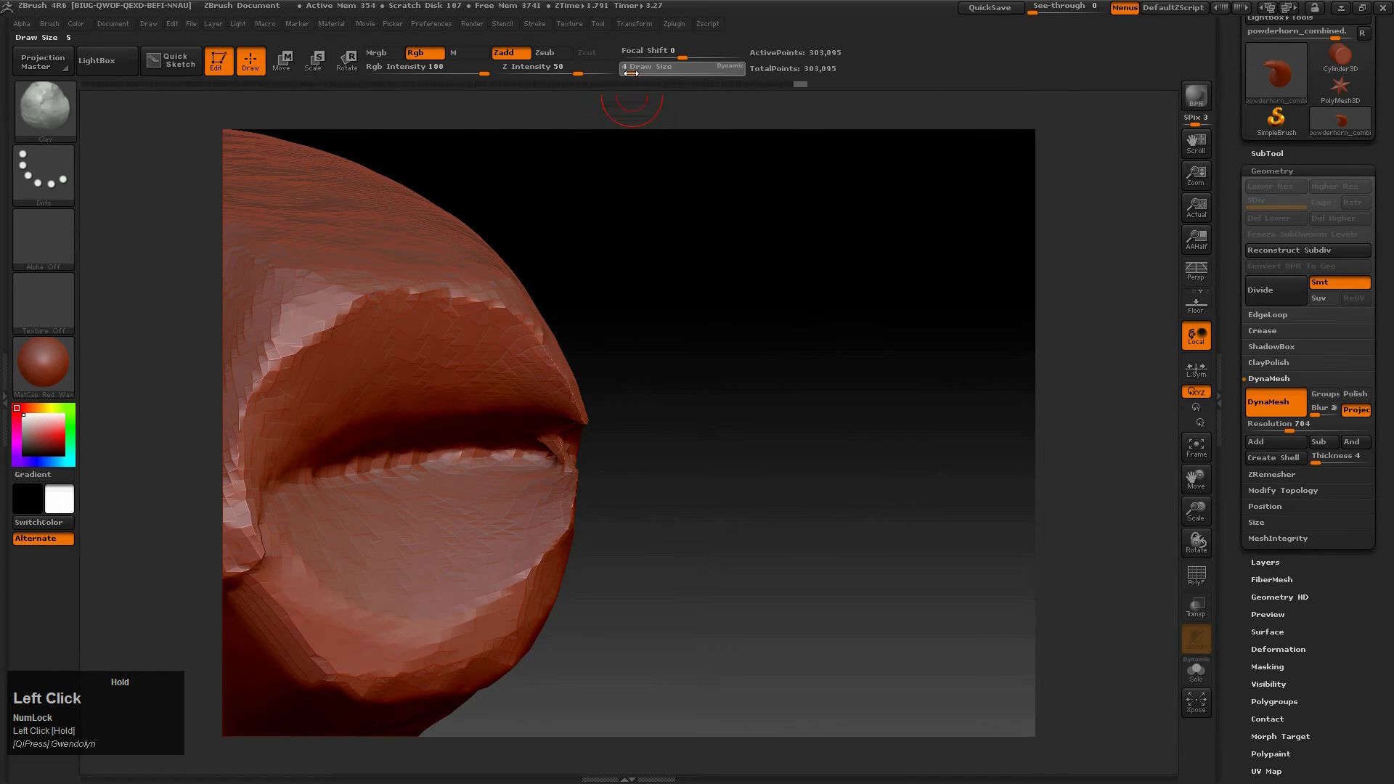
{"action": "right_click_drag", "start_coordinate": [481, 468], "coordinate": [513, 451]}
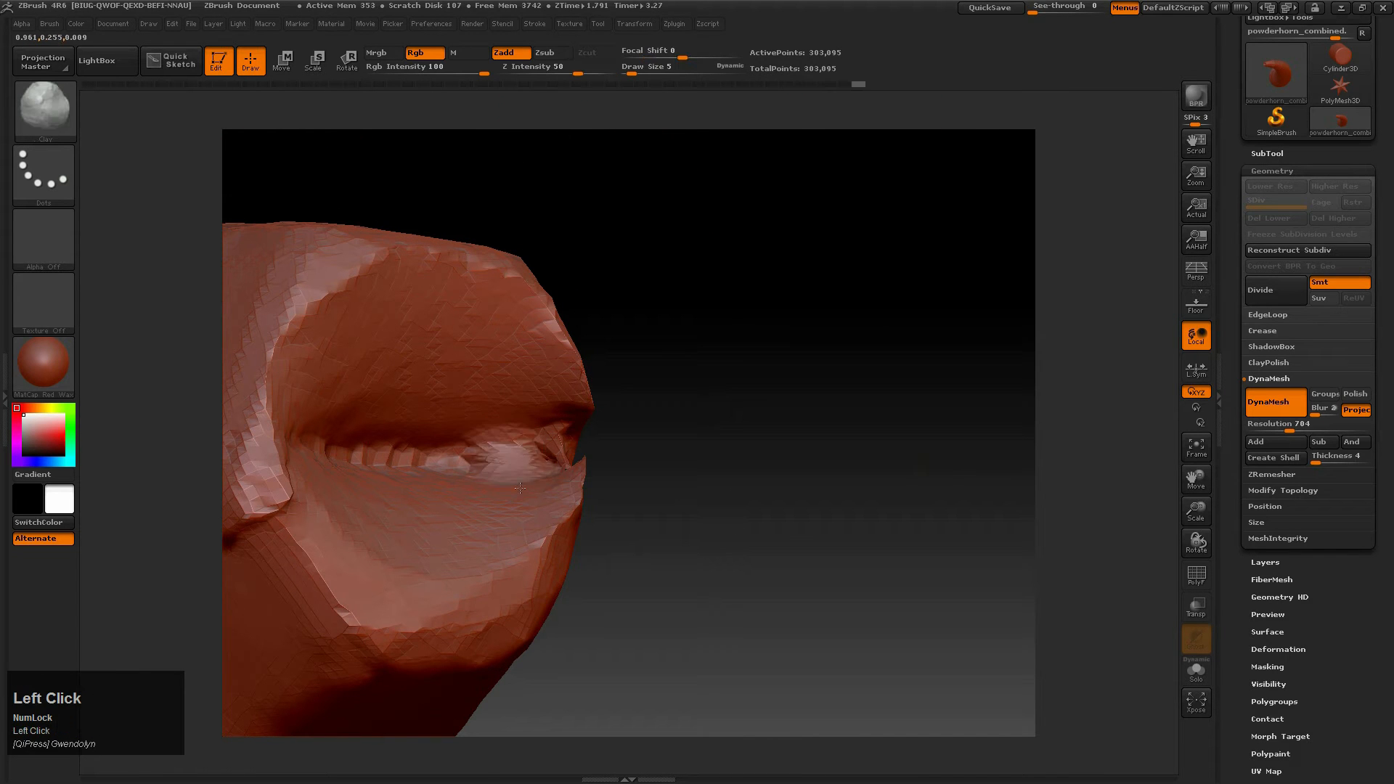
{"action": "right_click_drag", "start_coordinate": [534, 468], "coordinate": [490, 465]}
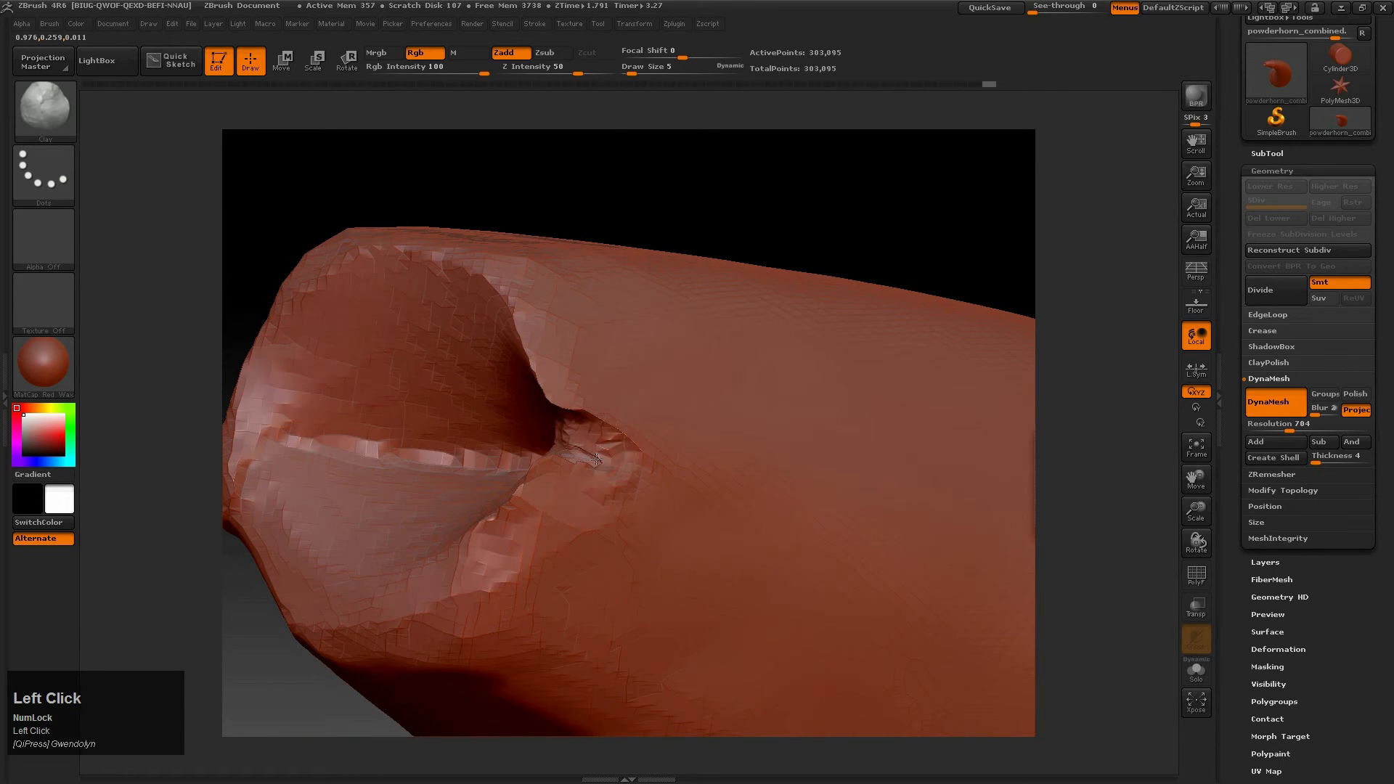
{"action": "right_click_drag", "start_coordinate": [610, 471], "coordinate": [571, 432]}
{"action": "left_click", "coordinate": [570, 431]}
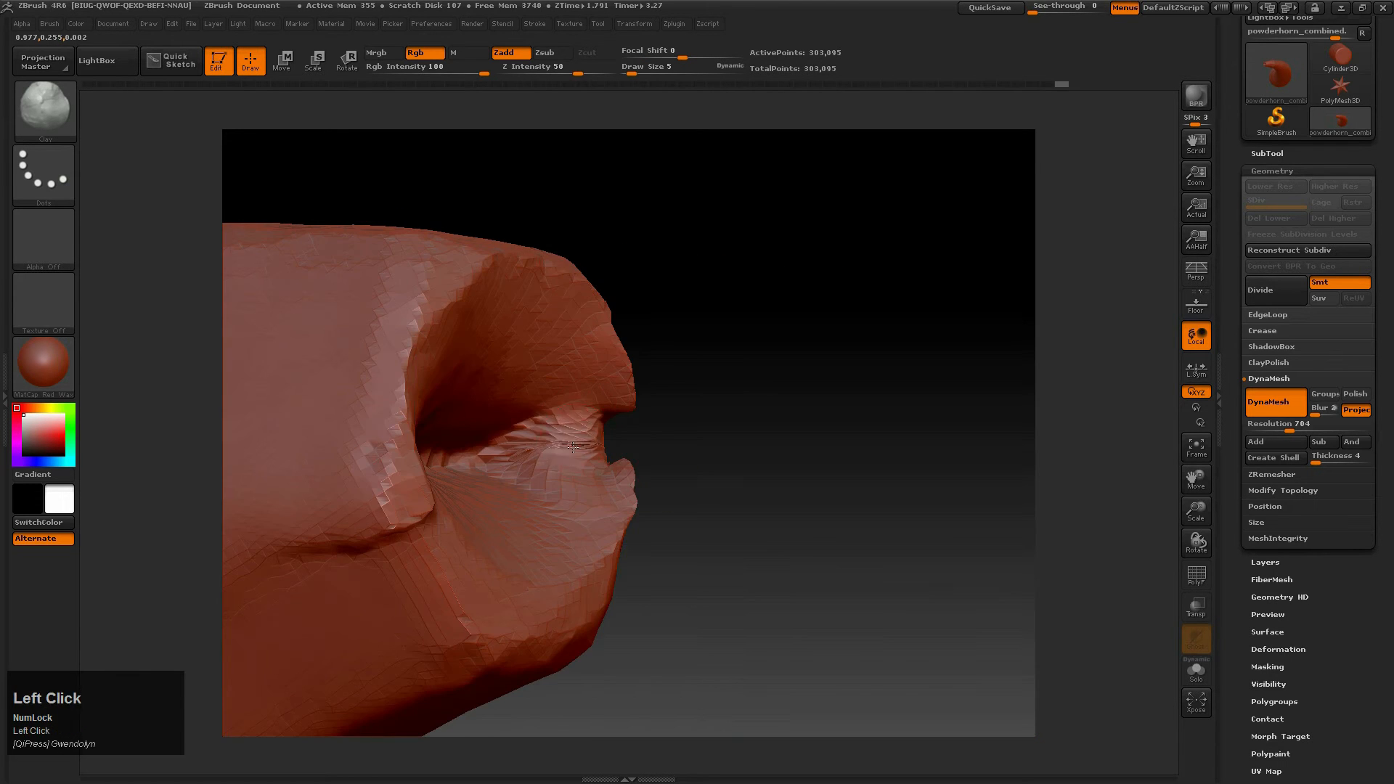
Step: Build up more clay across the rim notch to bridge the gap between its two sides
{"action": "mouse_move", "coordinate": [611, 492]}
{"action": "right_mouse_down"}
{"action": "mouse_move", "coordinate": [602, 445]}
{"action": "mouse_move", "coordinate": [613, 453]}
{"action": "right_mouse_up"}
{"action": "left_click", "coordinate": [601, 446]}
{"action": "left_click", "coordinate": [613, 454]}
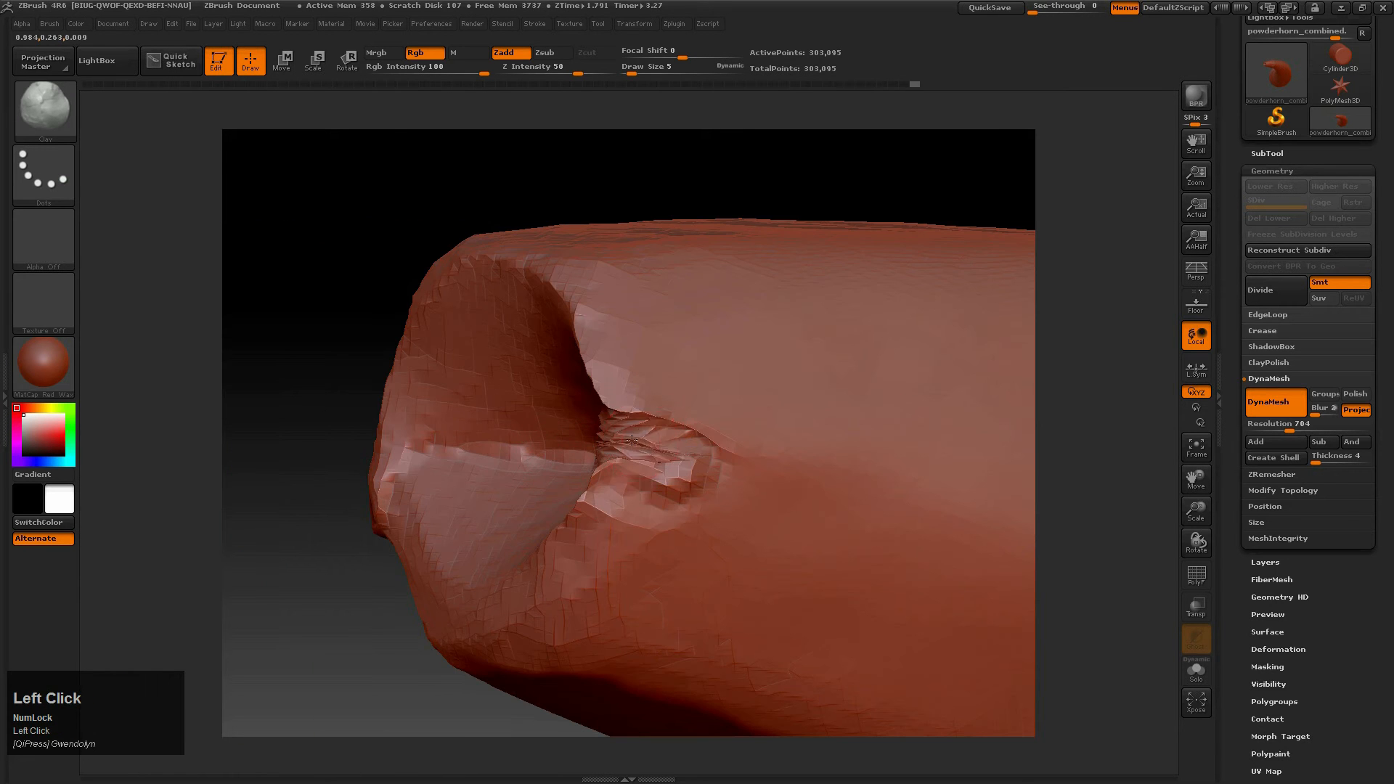
{"action": "left_click_drag", "start_coordinate": [613, 453], "coordinate": [685, 465]}
{"action": "mouse_move", "coordinate": [654, 465]}
{"action": "right_mouse_down"}
{"action": "mouse_move", "coordinate": [675, 471]}
{"action": "mouse_move", "coordinate": [581, 462]}
{"action": "right_mouse_up"}
{"action": "left_click", "coordinate": [642, 474]}
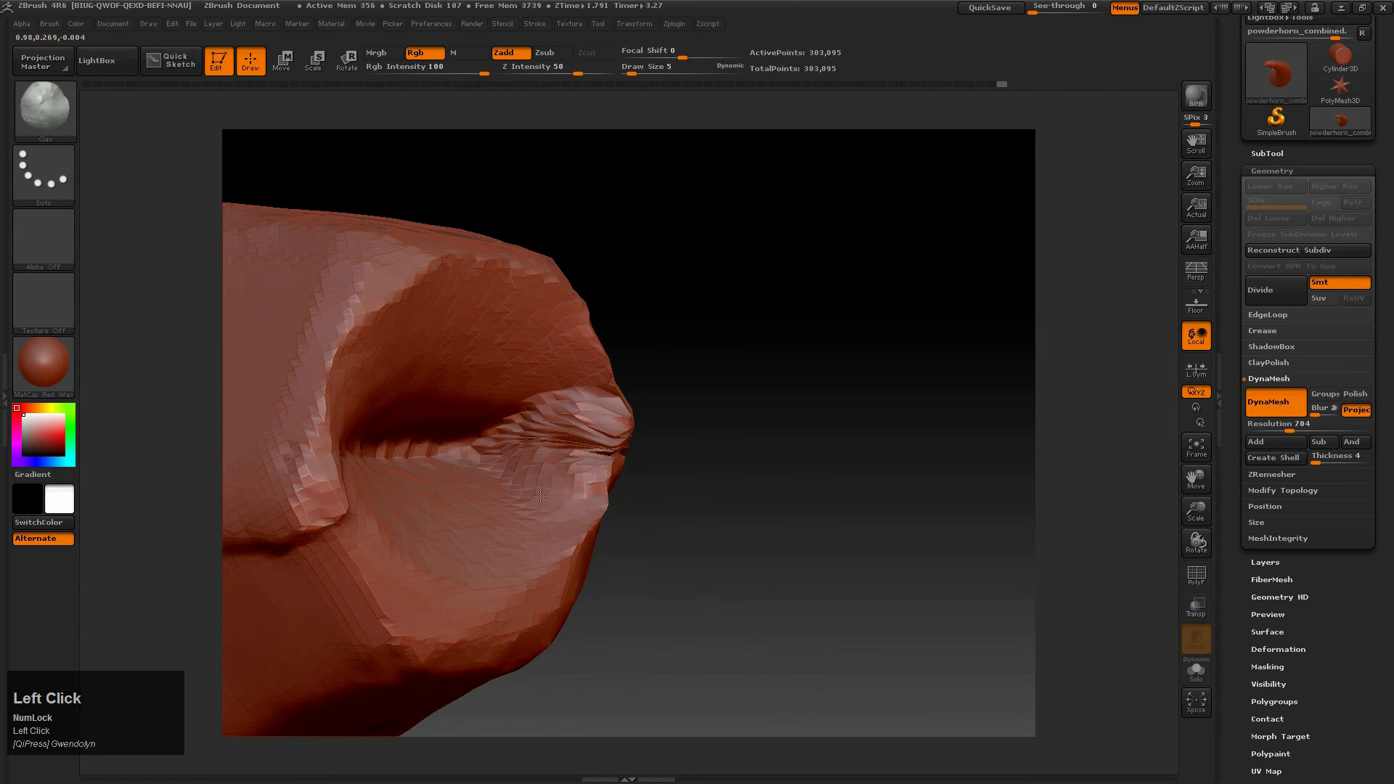
Step: Add clay strokes along the inner ledge and the outer side of the repaired rim
{"action": "left_click_drag", "start_coordinate": [482, 439], "coordinate": [477, 431]}
{"action": "mouse_move", "coordinate": [547, 394]}
{"action": "left_mouse_down"}
{"action": "mouse_move", "coordinate": [569, 459]}
{"action": "mouse_move", "coordinate": [569, 371]}
{"action": "mouse_move", "coordinate": [589, 431]}
{"action": "left_mouse_up"}
{"action": "right_click_drag", "start_coordinate": [601, 481], "coordinate": [522, 482]}
{"action": "right_click_drag", "start_coordinate": [522, 482], "coordinate": [598, 487], "text": "alt"}
{"action": "mouse_move", "coordinate": [600, 494]}
{"action": "left_mouse_down"}
{"action": "mouse_move", "coordinate": [602, 523]}
{"action": "mouse_move", "coordinate": [649, 462]}
{"action": "left_mouse_up"}
{"action": "mouse_move", "coordinate": [653, 462]}
{"action": "right_mouse_down", "text": "ctrl"}
{"action": "mouse_move", "coordinate": [669, 500]}
{"action": "mouse_move", "coordinate": [382, 342]}
{"action": "right_mouse_up", "text": "ctrl"}
{"action": "mouse_move", "coordinate": [586, 433]}
{"action": "right_mouse_down"}
{"action": "mouse_move", "coordinate": [619, 432]}
{"action": "mouse_move", "coordinate": [516, 416]}
{"action": "mouse_move", "coordinate": [519, 260]}
{"action": "right_mouse_up"}
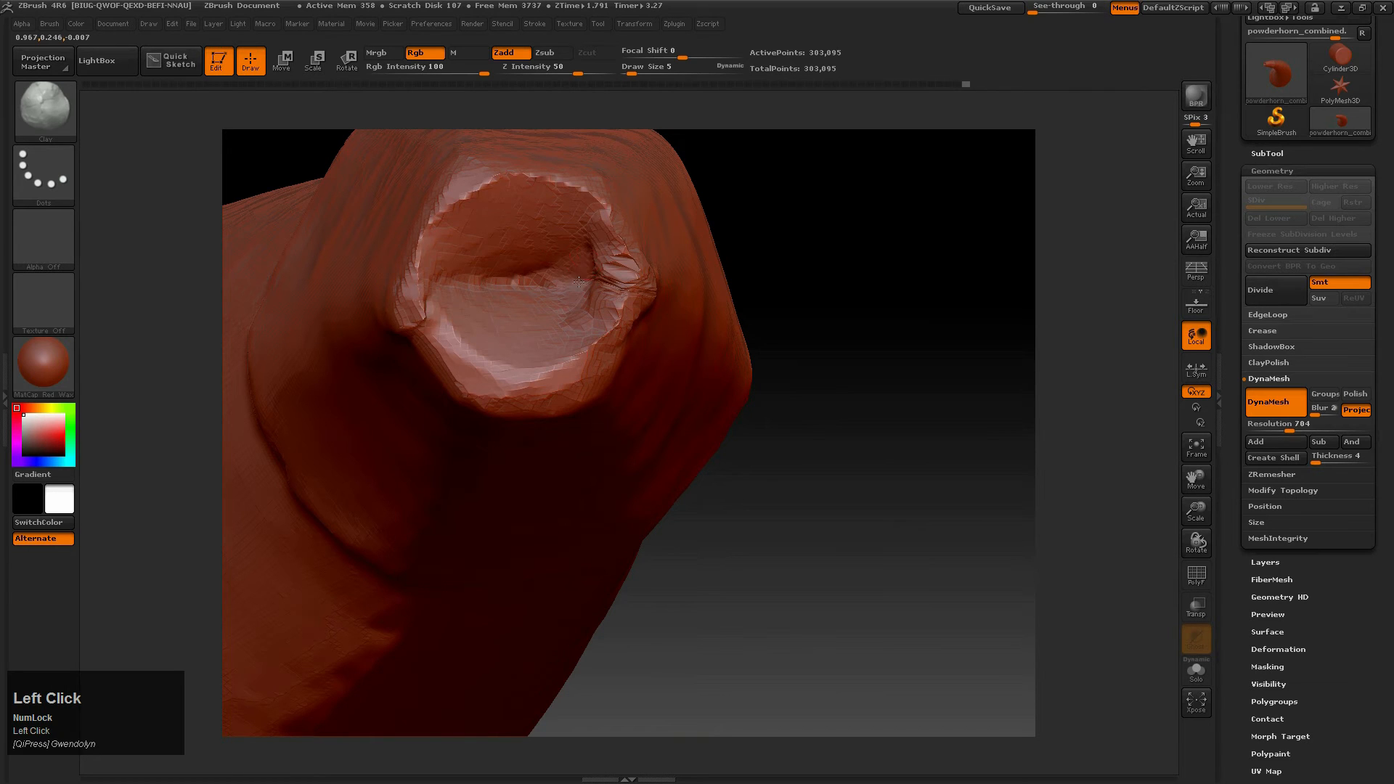
Step: Increase the Clay brush's draw size to 7 and build up the inner wall of the tip's opening
{"action": "left_click_drag", "start_coordinate": [637, 70], "coordinate": [642, 70]}
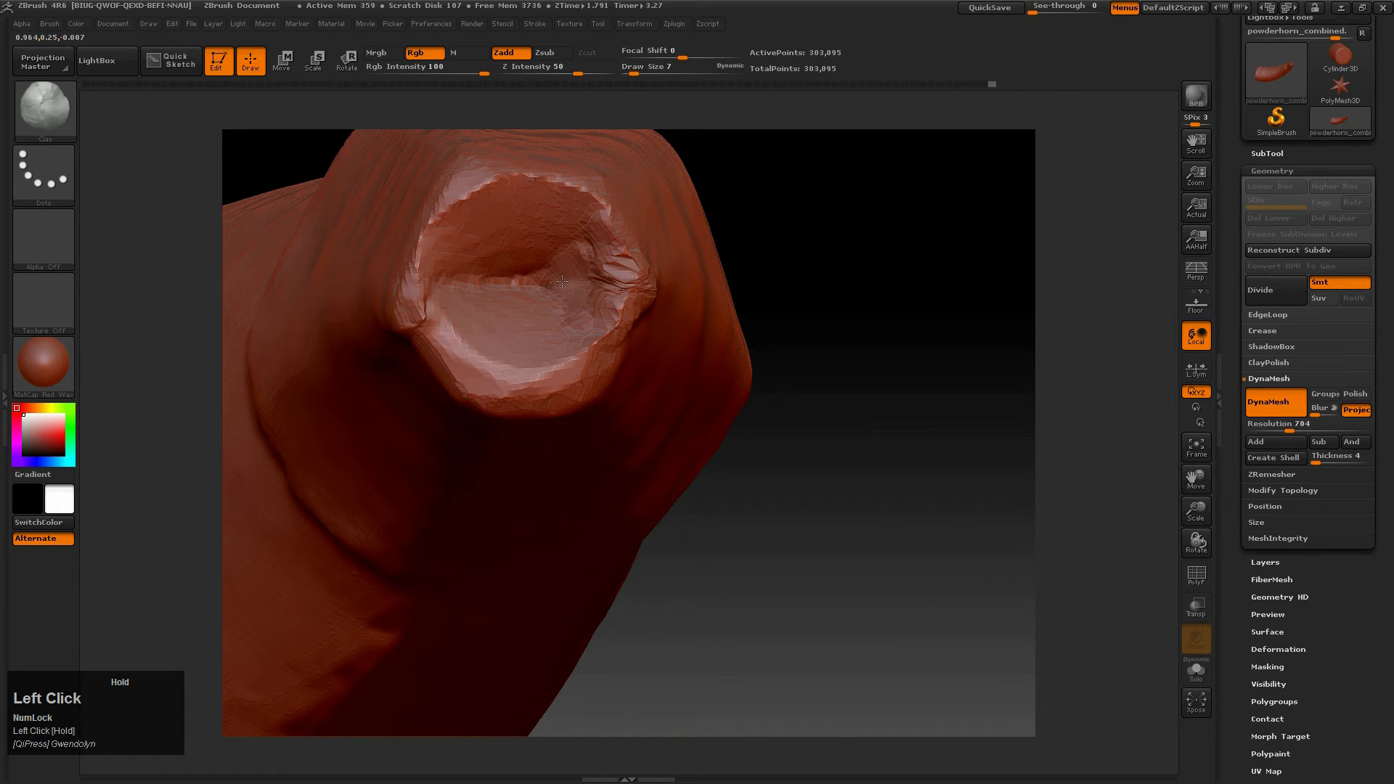
{"action": "left_click_drag", "start_coordinate": [585, 227], "coordinate": [590, 214]}
{"action": "mouse_move", "coordinate": [591, 214]}
{"action": "right_mouse_down", "text": "ctrl"}
{"action": "mouse_move", "coordinate": [581, 340]}
{"action": "mouse_move", "coordinate": [602, 255]}
{"action": "mouse_move", "coordinate": [643, 273]}
{"action": "mouse_move", "coordinate": [641, 290]}
{"action": "right_mouse_up", "text": "ctrl"}
{"action": "right_click_drag", "start_coordinate": [439, 407], "coordinate": [428, 439]}
{"action": "right_click_drag", "start_coordinate": [660, 508], "coordinate": [669, 413], "text": "ctrl"}
{"action": "right_click_drag", "start_coordinate": [669, 414], "coordinate": [618, 328]}
Step: Smooth the rebuilt clay inside and along the rim of the narrow tip's opening
{"action": "right_click_drag", "start_coordinate": [648, 456], "coordinate": [661, 408]}
{"action": "mouse_move", "coordinate": [661, 408]}
{"action": "left_mouse_down", "text": "shift"}
{"action": "mouse_move", "coordinate": [644, 394]}
{"action": "mouse_move", "coordinate": [669, 374]}
{"action": "left_mouse_up", "text": "shift"}
{"action": "mouse_move", "coordinate": [592, 421]}
{"action": "right_mouse_down"}
{"action": "mouse_move", "coordinate": [617, 425]}
{"action": "mouse_move", "coordinate": [521, 491]}
{"action": "right_mouse_up"}
{"action": "key", "text": "shift"}
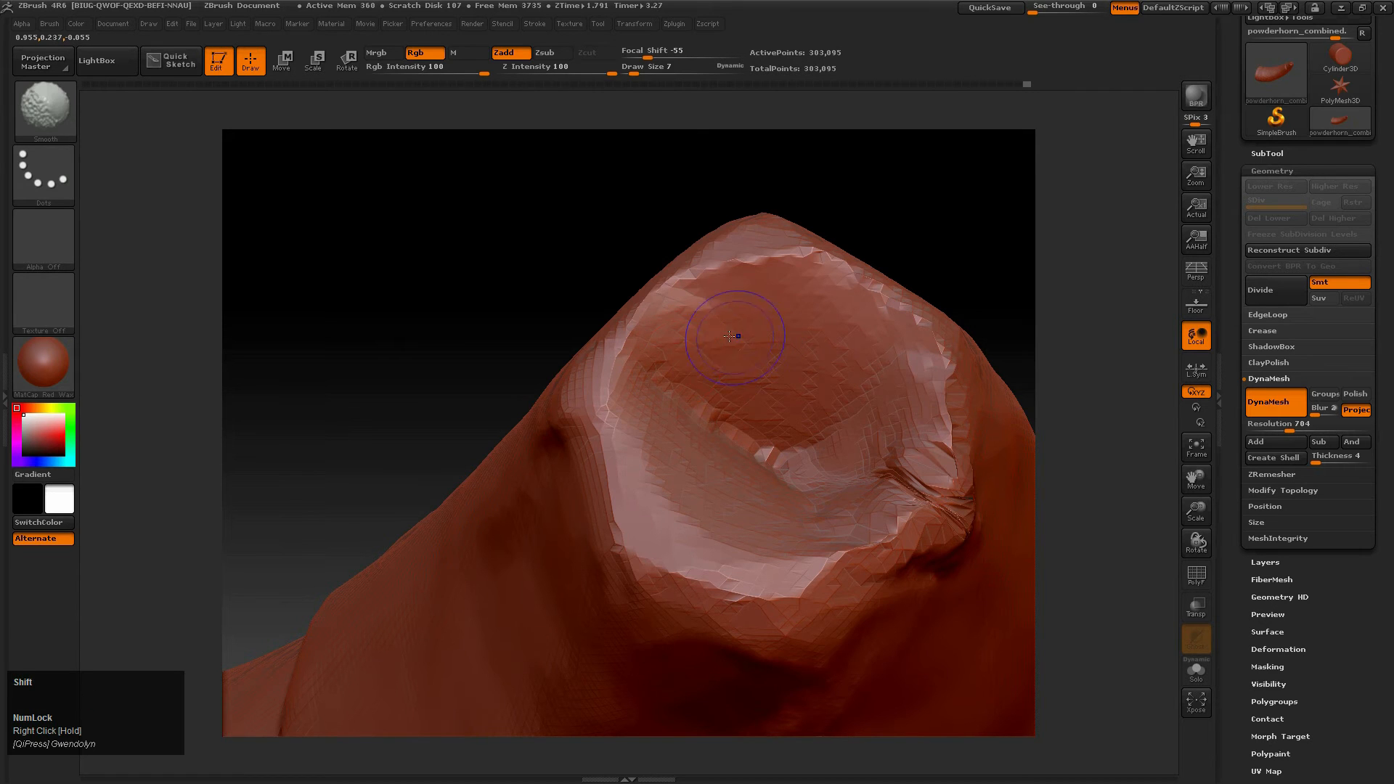
{"action": "mouse_move", "coordinate": [734, 408]}
{"action": "left_mouse_down", "text": "shift"}
{"action": "mouse_move", "coordinate": [769, 443]}
{"action": "mouse_move", "coordinate": [713, 489]}
{"action": "left_mouse_up", "text": "shift"}
{"action": "right_click_drag", "start_coordinate": [710, 508], "coordinate": [697, 552], "text": "ctrl"}
{"action": "mouse_move", "coordinate": [697, 552]}
{"action": "right_mouse_down"}
{"action": "mouse_move", "coordinate": [642, 528]}
{"action": "mouse_move", "coordinate": [671, 514]}
{"action": "mouse_move", "coordinate": [553, 362]}
{"action": "right_mouse_up"}
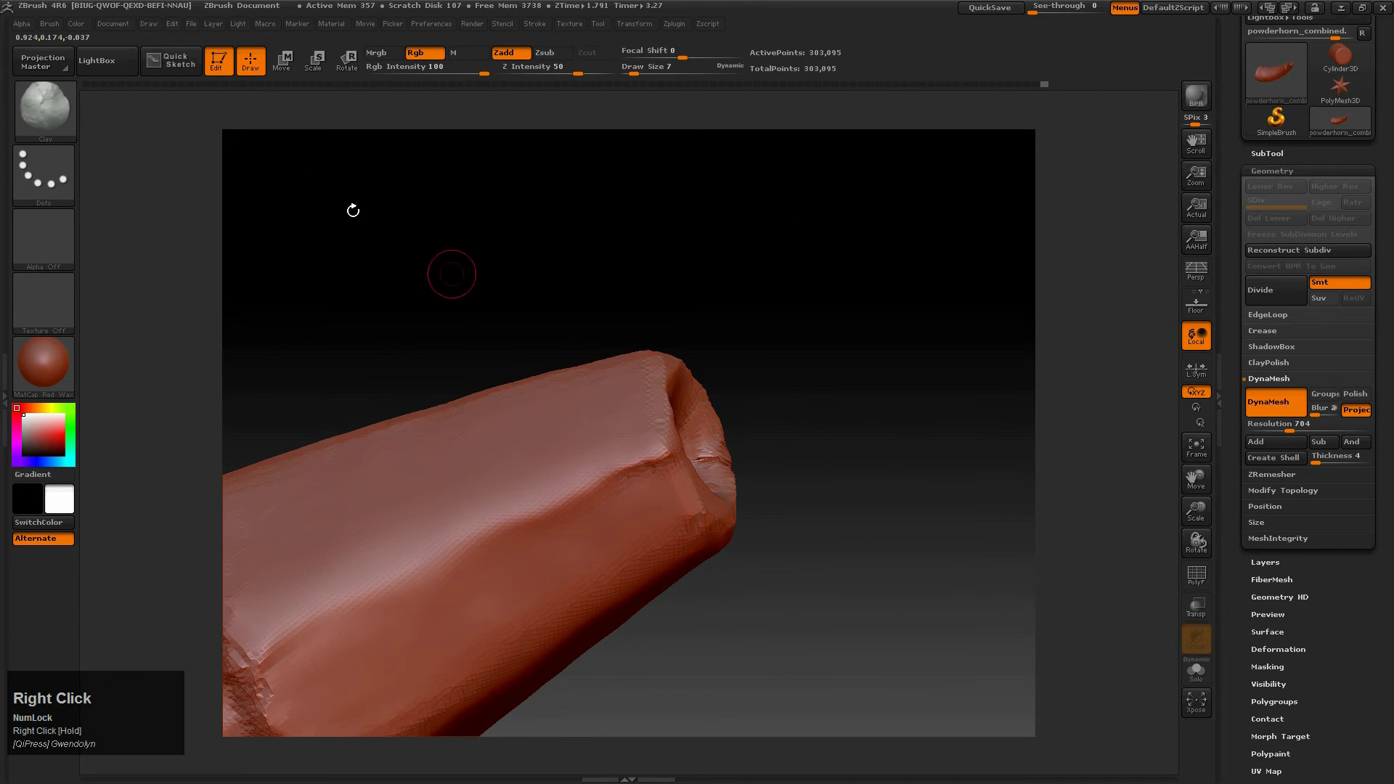
Step: Select the TrimDynamic brush and start flattening the ridge beside the tip's rim at draw size 7
{"action": "left_click", "coordinate": [58, 116]}
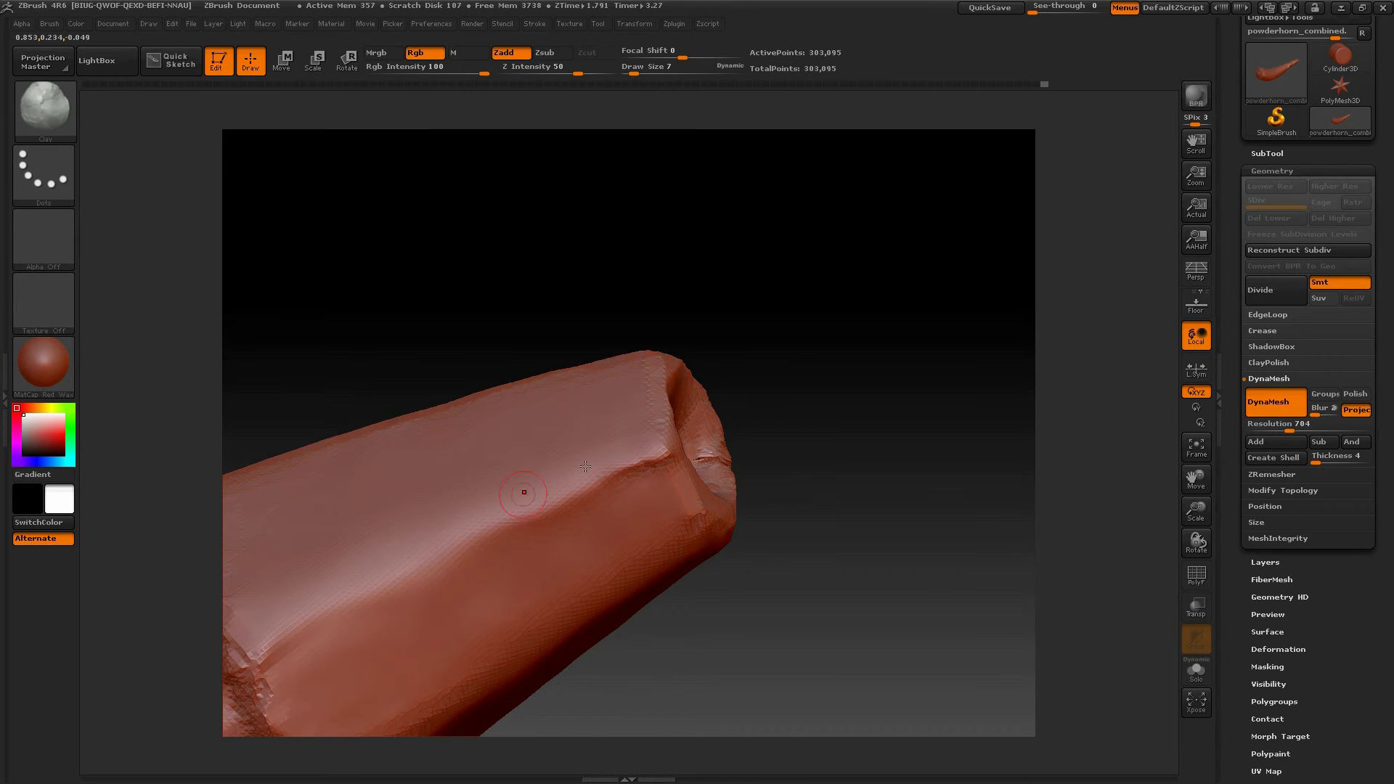
{"action": "left_click", "coordinate": [56, 105]}
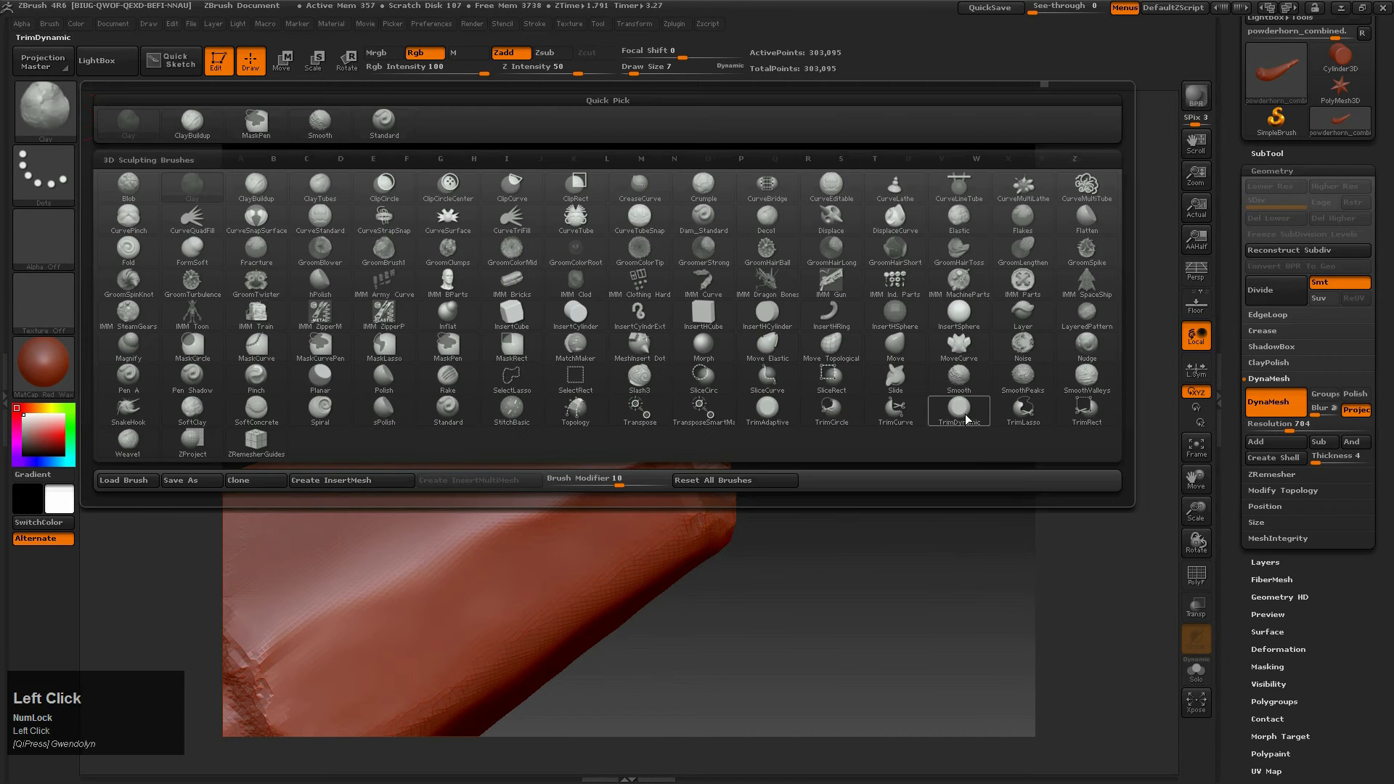
{"action": "left_click", "coordinate": [965, 419]}
{"action": "right_click_drag", "start_coordinate": [571, 482], "coordinate": [689, 480]}
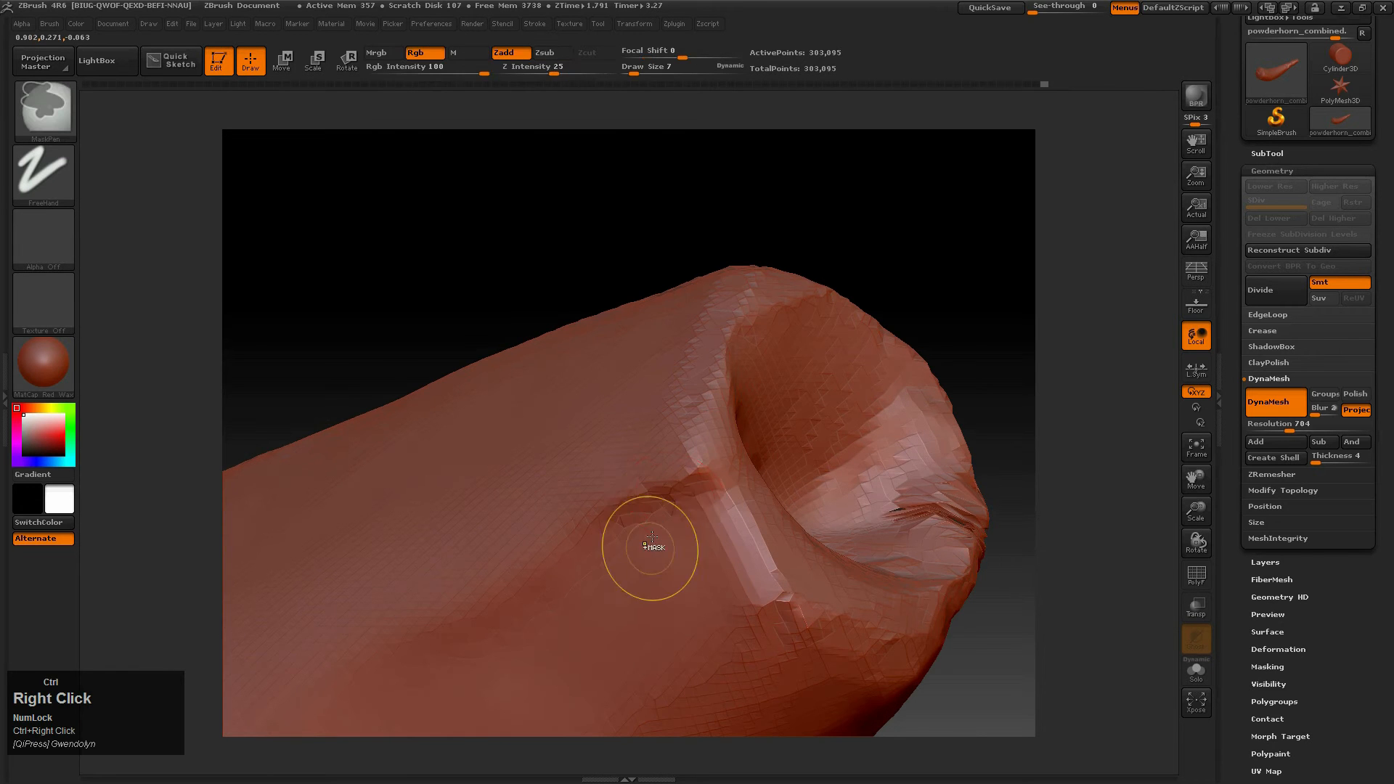
{"action": "left_click_drag", "start_coordinate": [654, 48], "coordinate": [659, 51]}
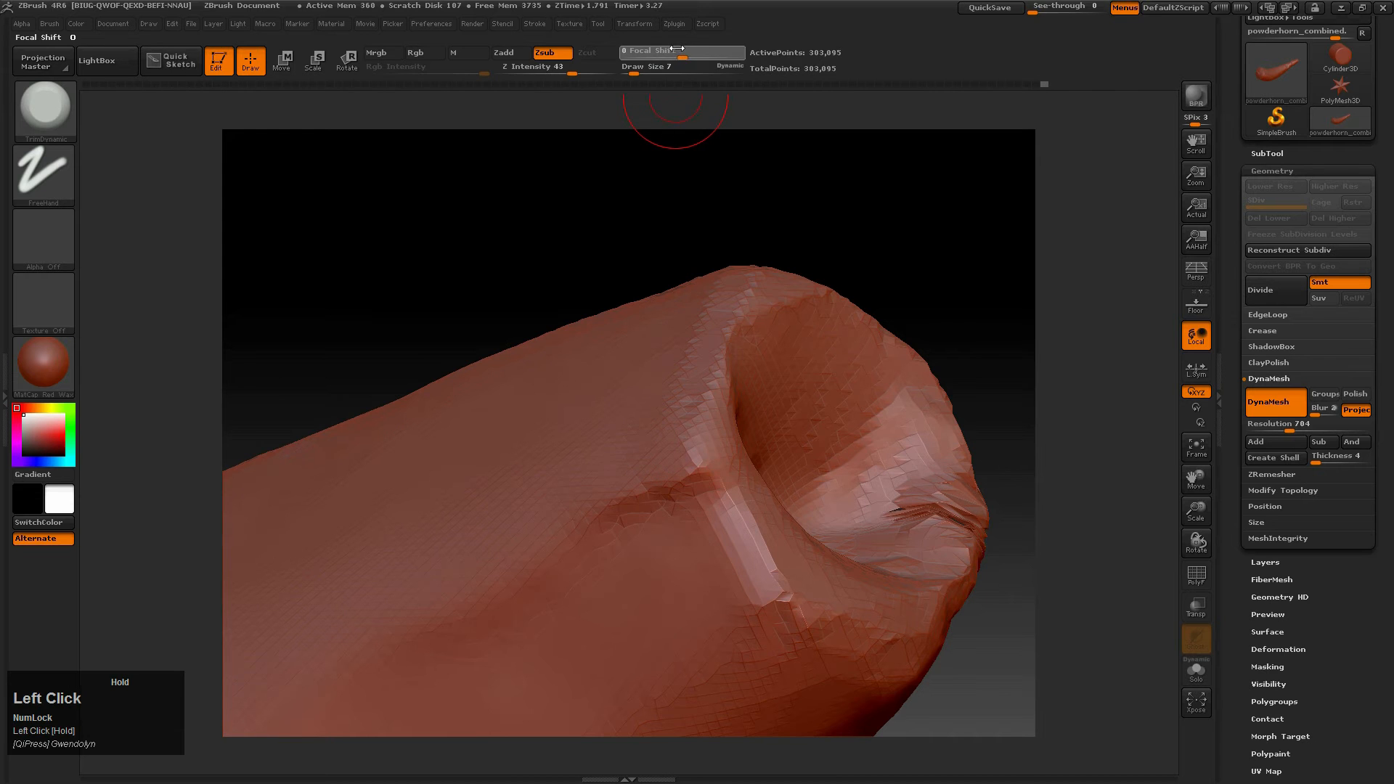
{"action": "right_click_drag", "start_coordinate": [719, 459], "coordinate": [690, 466]}
{"action": "left_click_drag", "start_coordinate": [698, 464], "coordinate": [696, 471]}
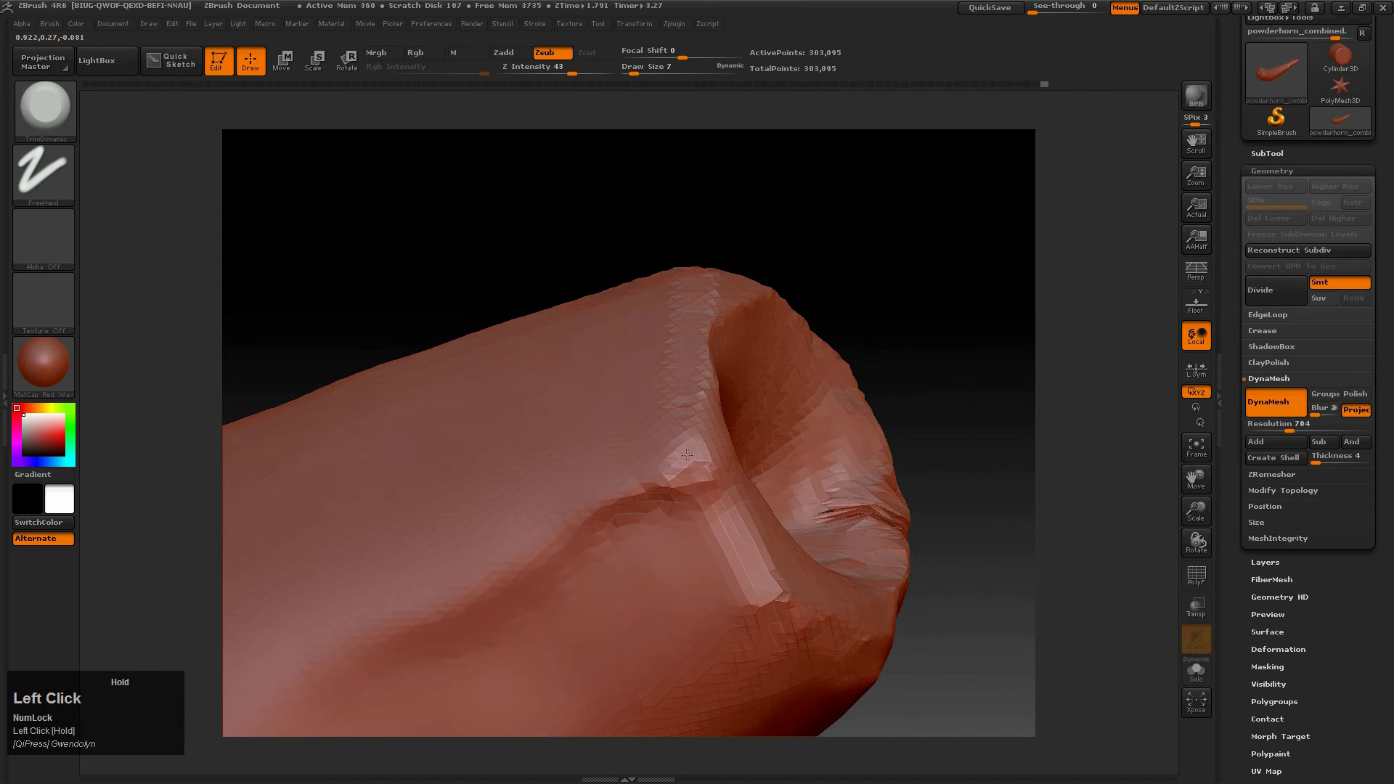
{"action": "left_click_drag", "start_coordinate": [612, 502], "coordinate": [605, 505]}
Step: Set the draw size to 10 and trim along the ridge running back from the tip's rim
{"action": "left_click", "coordinate": [635, 71]}
{"action": "mouse_move", "coordinate": [666, 434]}
{"action": "left_mouse_down"}
{"action": "mouse_move", "coordinate": [580, 517]}
{"action": "mouse_move", "coordinate": [466, 587]}
{"action": "left_mouse_up"}
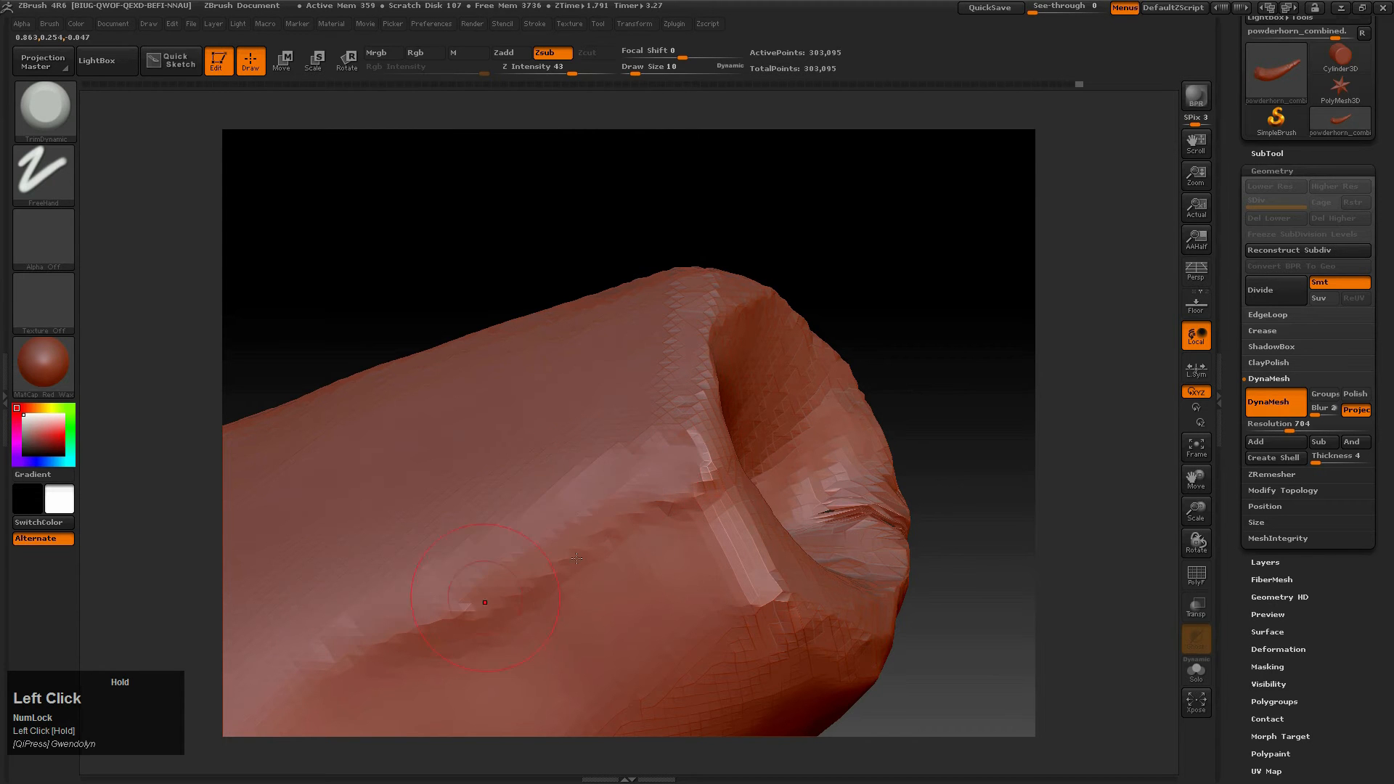
{"action": "right_click_drag", "start_coordinate": [562, 599], "coordinate": [700, 501], "text": "alt"}
{"action": "right_click_drag", "start_coordinate": [622, 480], "coordinate": [707, 458], "text": "ctrl"}
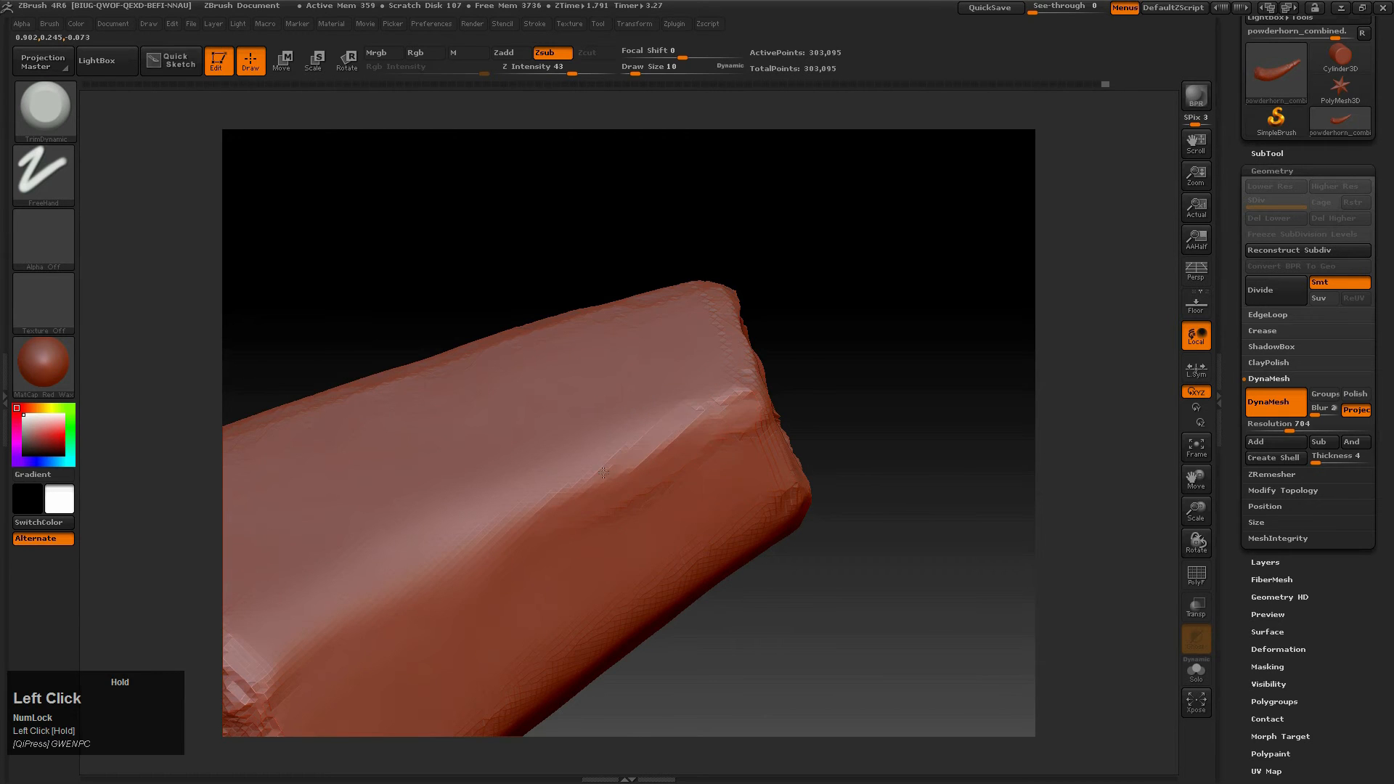
{"action": "right_click_drag", "start_coordinate": [625, 469], "coordinate": [688, 412]}
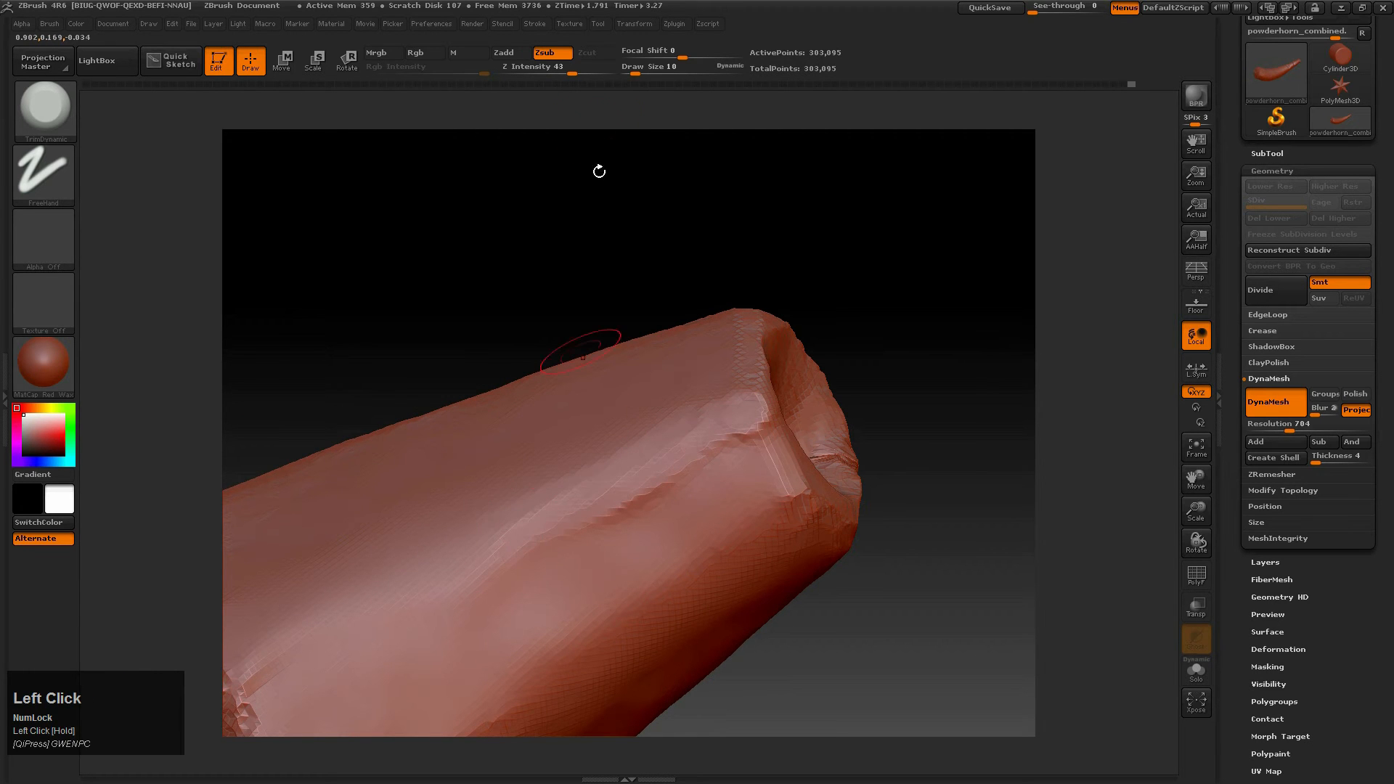
{"action": "right_click_drag", "start_coordinate": [661, 465], "coordinate": [658, 464]}
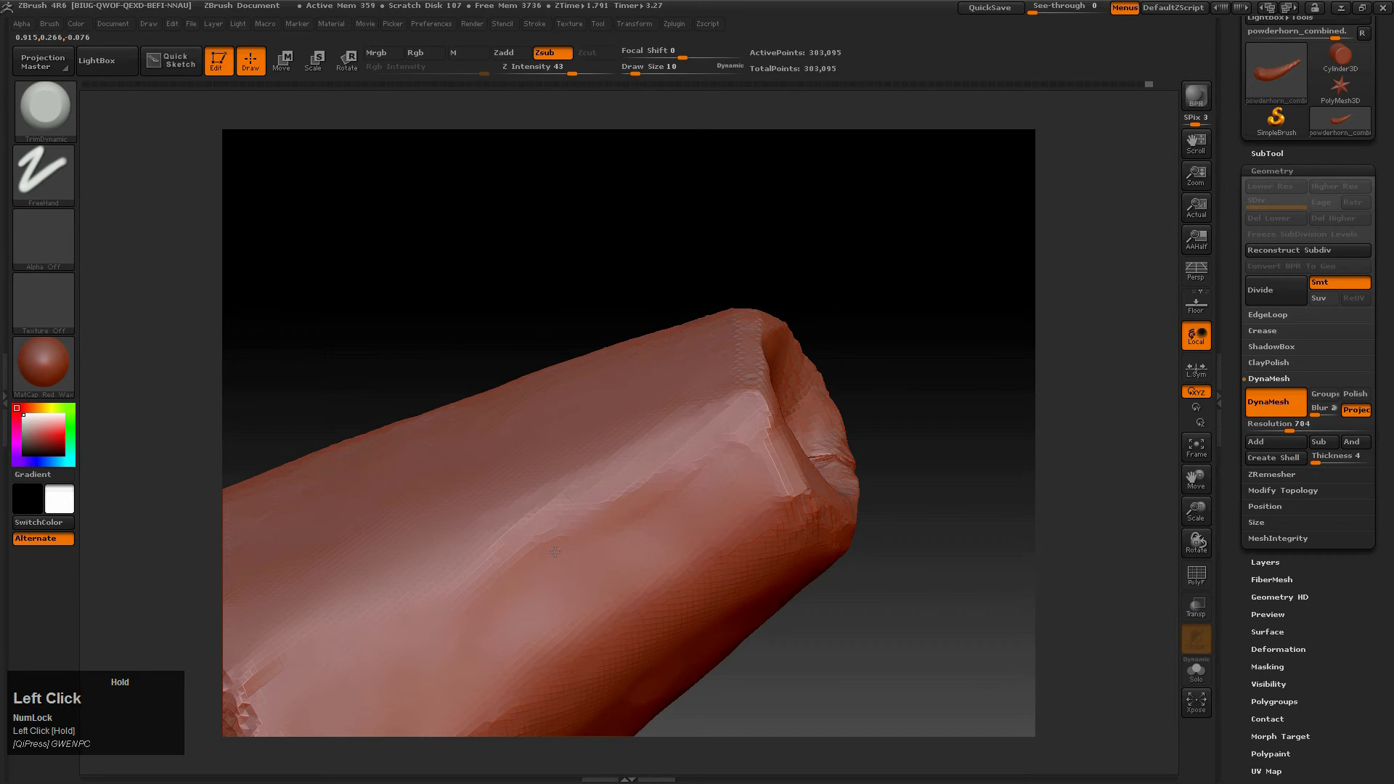
Step: Increase the draw size to 20 and flatten the remaining ridge along the side of the tip section
{"action": "left_click", "coordinate": [640, 70]}
{"action": "right_click_drag", "start_coordinate": [516, 554], "coordinate": [607, 491], "text": "alt"}
{"action": "left_click_drag", "start_coordinate": [554, 525], "coordinate": [572, 508]}
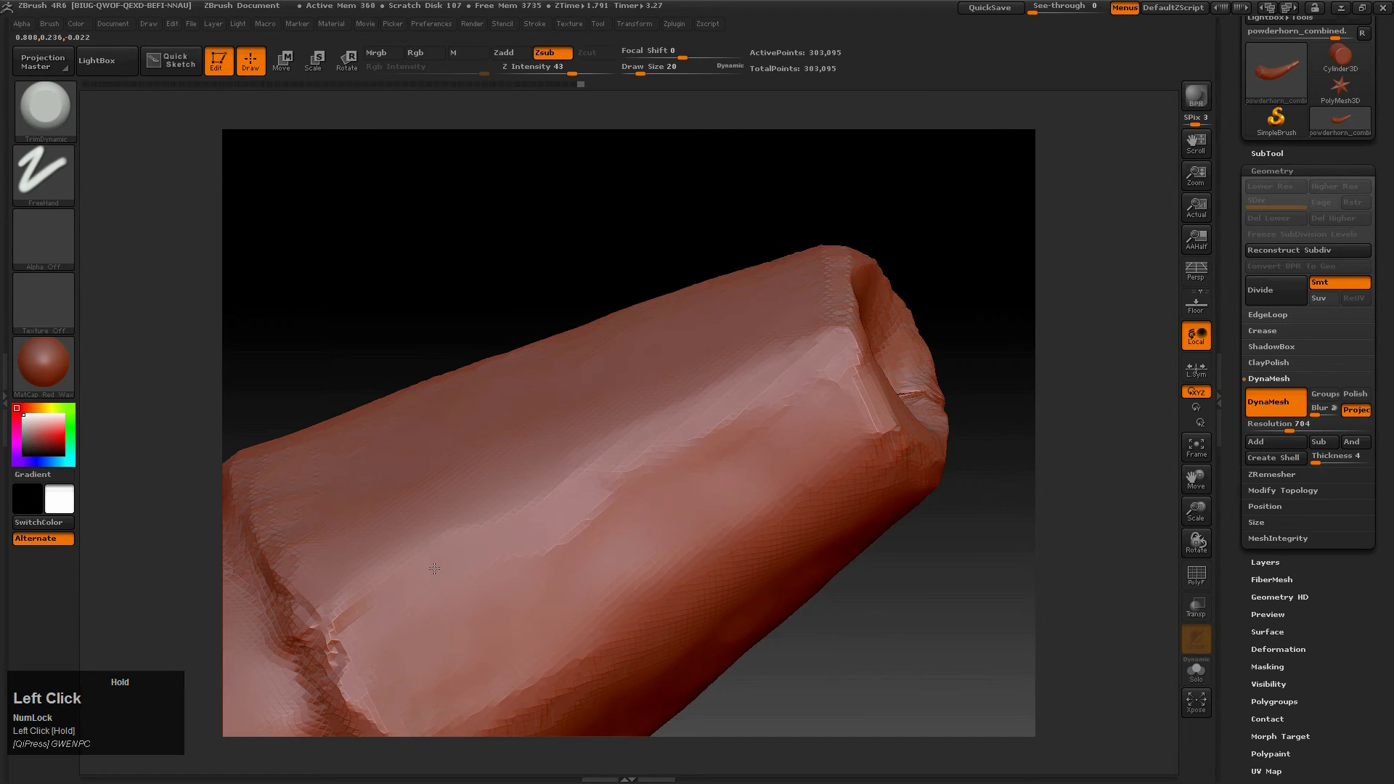
{"action": "mouse_move", "coordinate": [774, 390]}
{"action": "left_mouse_down"}
{"action": "mouse_move", "coordinate": [827, 365]}
{"action": "mouse_move", "coordinate": [433, 549]}
{"action": "left_mouse_up"}
{"action": "mouse_move", "coordinate": [366, 596]}
{"action": "right_mouse_down"}
{"action": "mouse_move", "coordinate": [529, 488]}
{"action": "mouse_move", "coordinate": [663, 473]}
{"action": "mouse_move", "coordinate": [663, 395]}
{"action": "mouse_move", "coordinate": [588, 395]}
{"action": "mouse_move", "coordinate": [603, 406]}
{"action": "mouse_move", "coordinate": [653, 348]}
{"action": "mouse_move", "coordinate": [690, 295]}
{"action": "mouse_move", "coordinate": [671, 286]}
{"action": "mouse_move", "coordinate": [752, 304]}
{"action": "right_mouse_up"}
Step: Reduce the draw size to 11 and smooth the jagged ledge along the broken wall of the horn's wide end
{"action": "left_click_drag", "start_coordinate": [656, 66], "coordinate": [649, 66]}
{"action": "left_click_drag", "start_coordinate": [622, 377], "coordinate": [658, 375], "text": "shift"}
{"action": "mouse_move", "coordinate": [658, 375]}
{"action": "right_mouse_down", "text": "ctrl"}
{"action": "mouse_move", "coordinate": [672, 398]}
{"action": "mouse_move", "coordinate": [302, 240]}
{"action": "mouse_move", "coordinate": [377, 269]}
{"action": "right_mouse_up", "text": "ctrl"}
{"action": "mouse_move", "coordinate": [856, 653]}
{"action": "right_mouse_down", "text": "alt"}
{"action": "mouse_move", "coordinate": [598, 281]}
{"action": "mouse_move", "coordinate": [670, 353]}
{"action": "mouse_move", "coordinate": [624, 294]}
{"action": "mouse_move", "coordinate": [665, 315]}
{"action": "mouse_move", "coordinate": [786, 437]}
{"action": "mouse_move", "coordinate": [567, 457]}
{"action": "mouse_move", "coordinate": [609, 441]}
{"action": "mouse_move", "coordinate": [593, 427]}
{"action": "mouse_move", "coordinate": [591, 541]}
{"action": "mouse_move", "coordinate": [582, 480]}
{"action": "mouse_move", "coordinate": [610, 402]}
{"action": "right_mouse_up", "text": "alt"}
{"action": "mouse_move", "coordinate": [698, 223]}
{"action": "right_mouse_down", "text": "alt"}
{"action": "mouse_move", "coordinate": [707, 410]}
{"action": "mouse_move", "coordinate": [759, 377]}
{"action": "right_mouse_up", "text": "alt"}
{"action": "left_click", "coordinate": [734, 219], "text": "shift"}
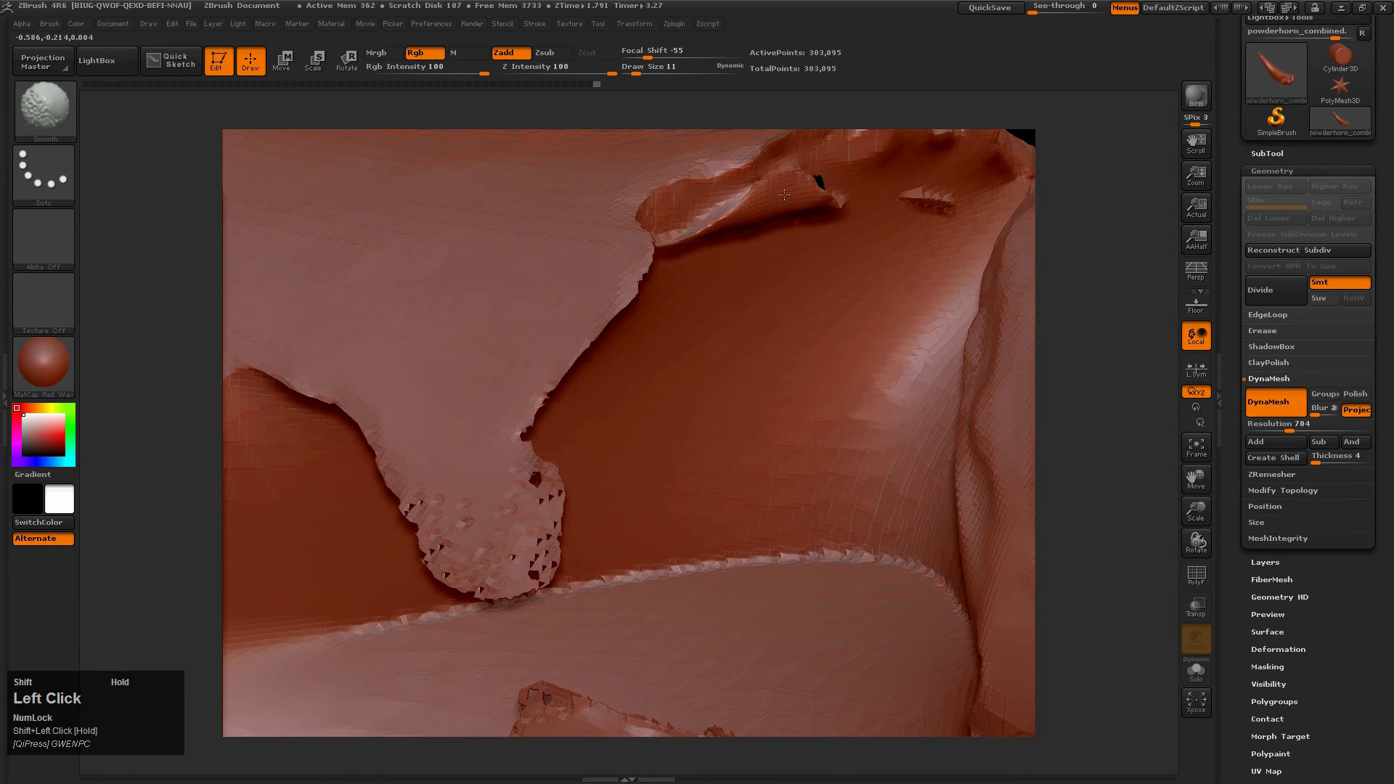
{"action": "right_click_drag", "start_coordinate": [934, 201], "coordinate": [801, 188]}
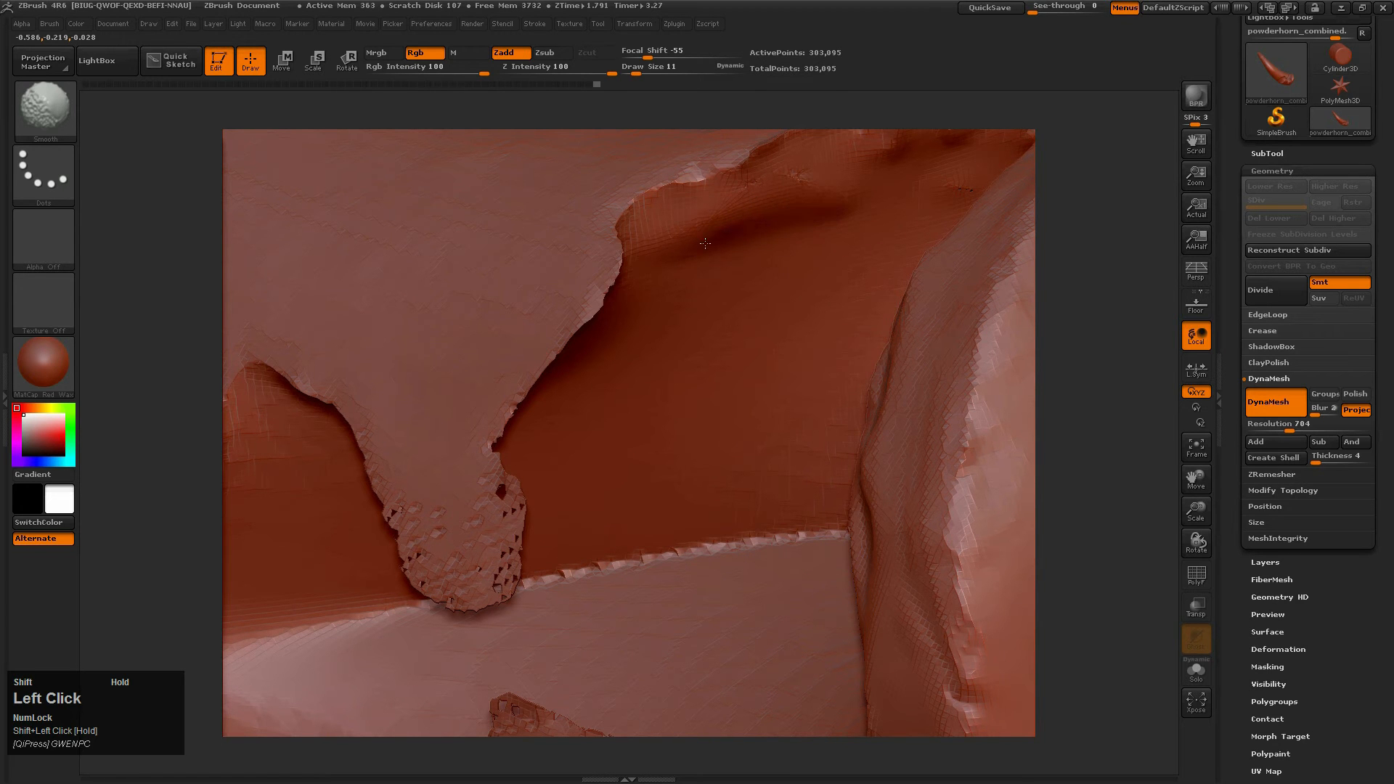
{"action": "mouse_move", "coordinate": [678, 253]}
{"action": "right_mouse_down"}
{"action": "mouse_move", "coordinate": [740, 287]}
{"action": "mouse_move", "coordinate": [725, 341]}
{"action": "mouse_move", "coordinate": [529, 507]}
{"action": "mouse_move", "coordinate": [573, 479]}
{"action": "mouse_move", "coordinate": [560, 482]}
{"action": "mouse_move", "coordinate": [602, 328]}
{"action": "right_mouse_up"}
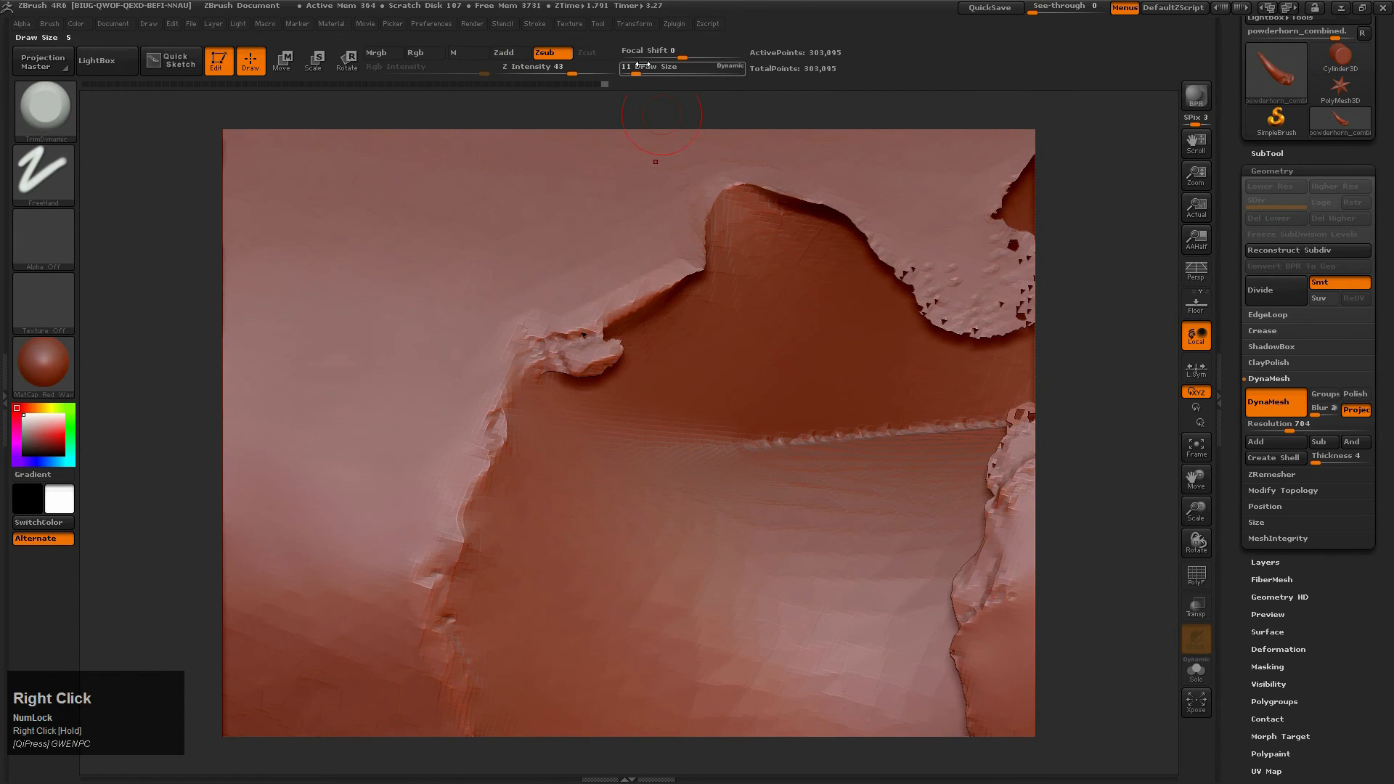
Step: Set the draw size to 10 and mask the crumpled flap protruding from the edge of the break
{"action": "left_click_drag", "start_coordinate": [626, 74], "coordinate": [624, 74]}
{"action": "right_click_drag", "start_coordinate": [581, 369], "coordinate": [613, 283]}
{"action": "left_click_drag", "start_coordinate": [651, 66], "coordinate": [642, 68]}
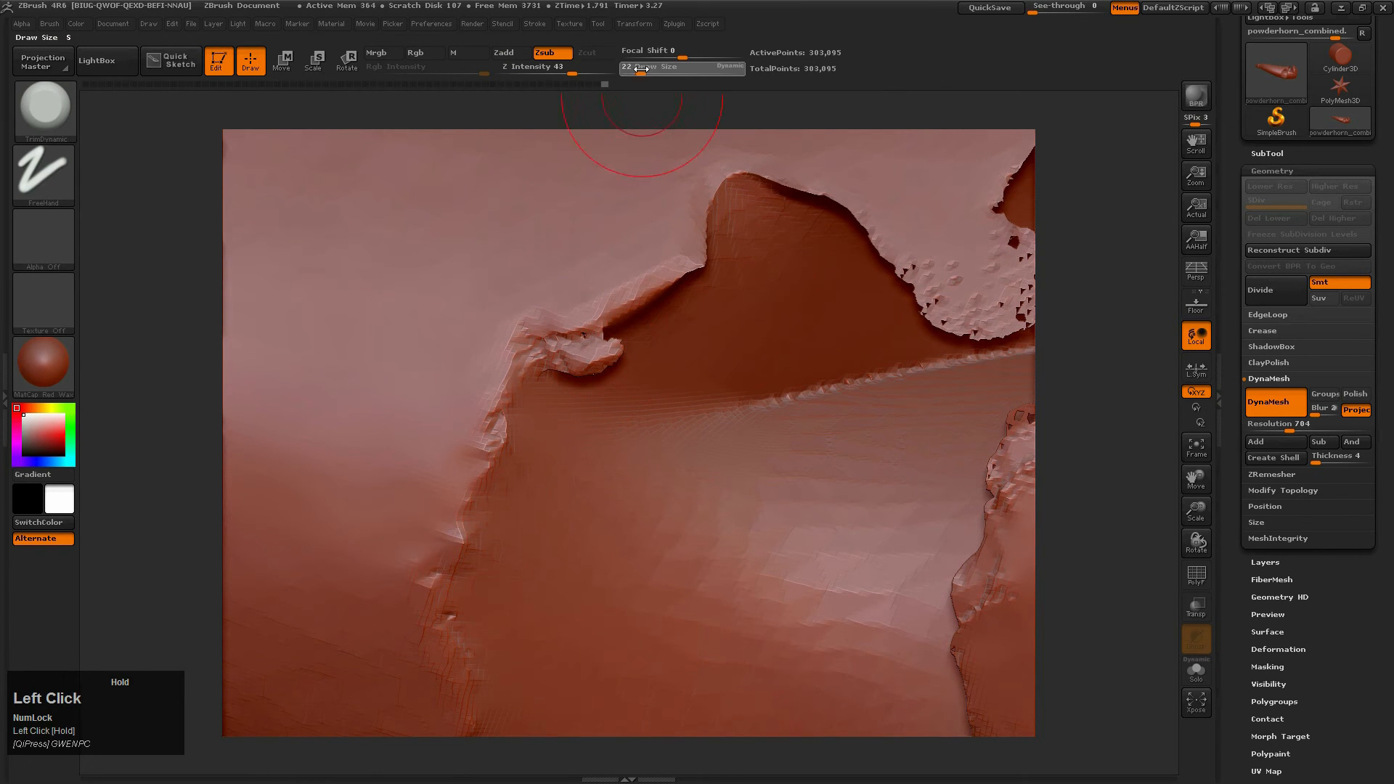
{"action": "mouse_move", "coordinate": [560, 398]}
{"action": "right_mouse_down"}
{"action": "mouse_move", "coordinate": [603, 367]}
{"action": "mouse_move", "coordinate": [679, 359]}
{"action": "right_mouse_up"}
{"action": "key", "text": "ctrl"}
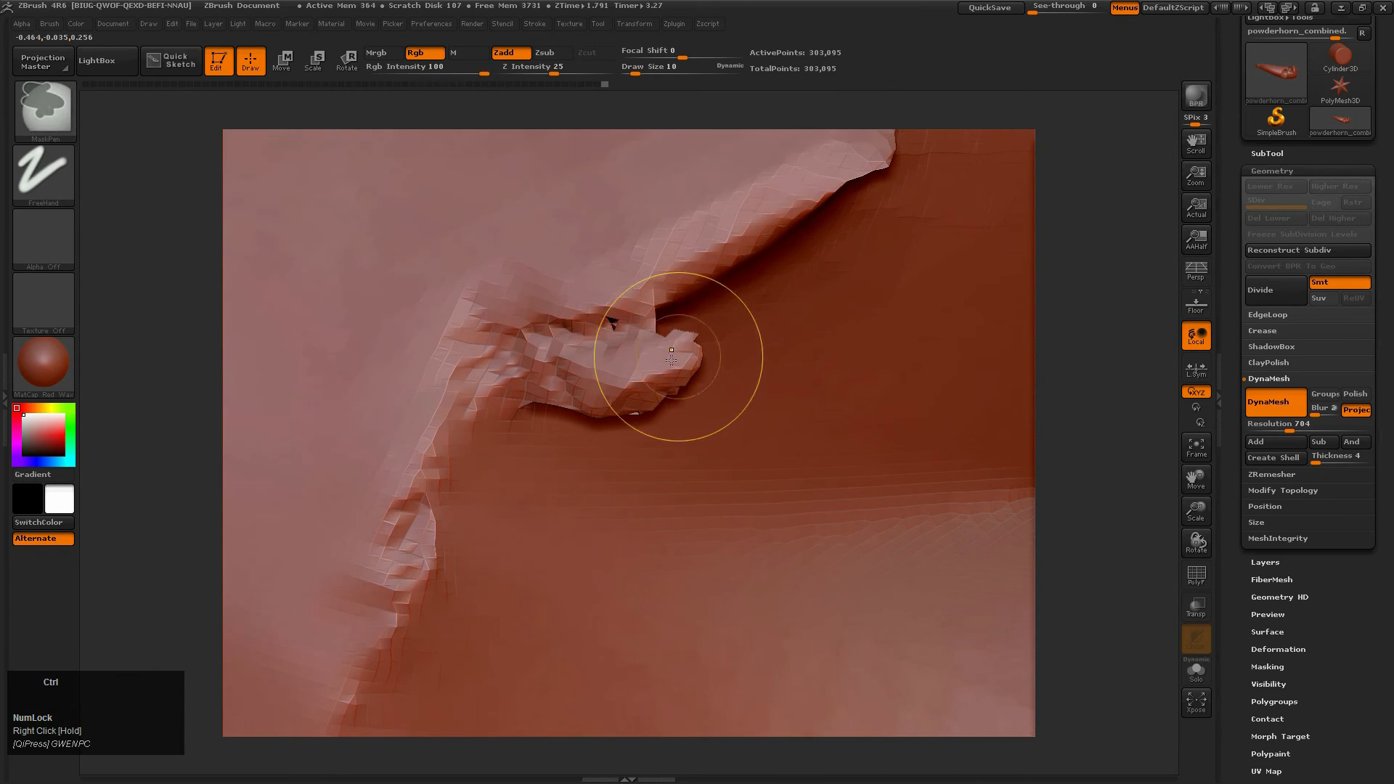
{"action": "left_click_drag", "start_coordinate": [569, 391], "coordinate": [546, 397], "text": "ctrl"}
{"action": "mouse_move", "coordinate": [614, 386]}
{"action": "right_mouse_down"}
{"action": "mouse_move", "coordinate": [606, 305]}
{"action": "mouse_move", "coordinate": [623, 374]}
{"action": "right_mouse_up"}
{"action": "key", "text": "ctrl"}
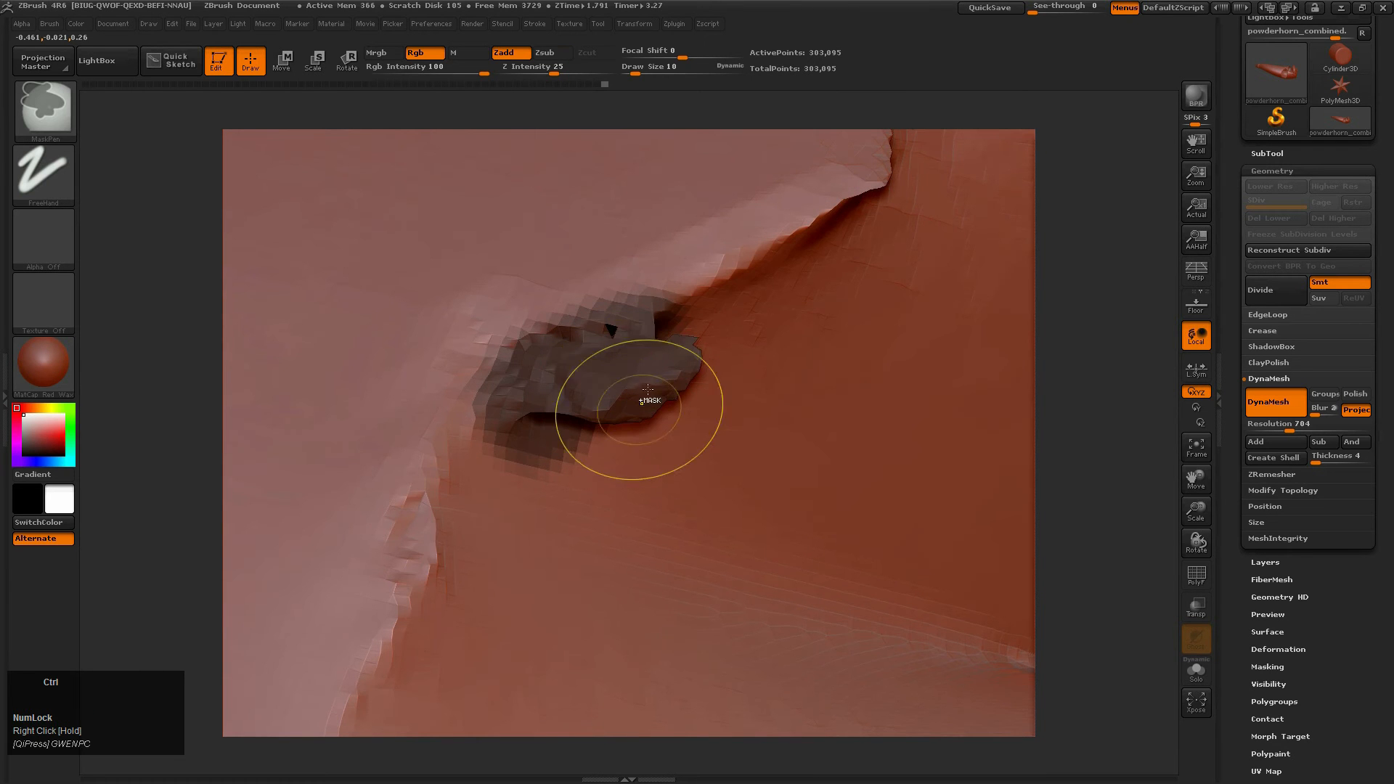
{"action": "left_click_drag", "start_coordinate": [662, 369], "coordinate": [632, 378], "text": "ctrl"}
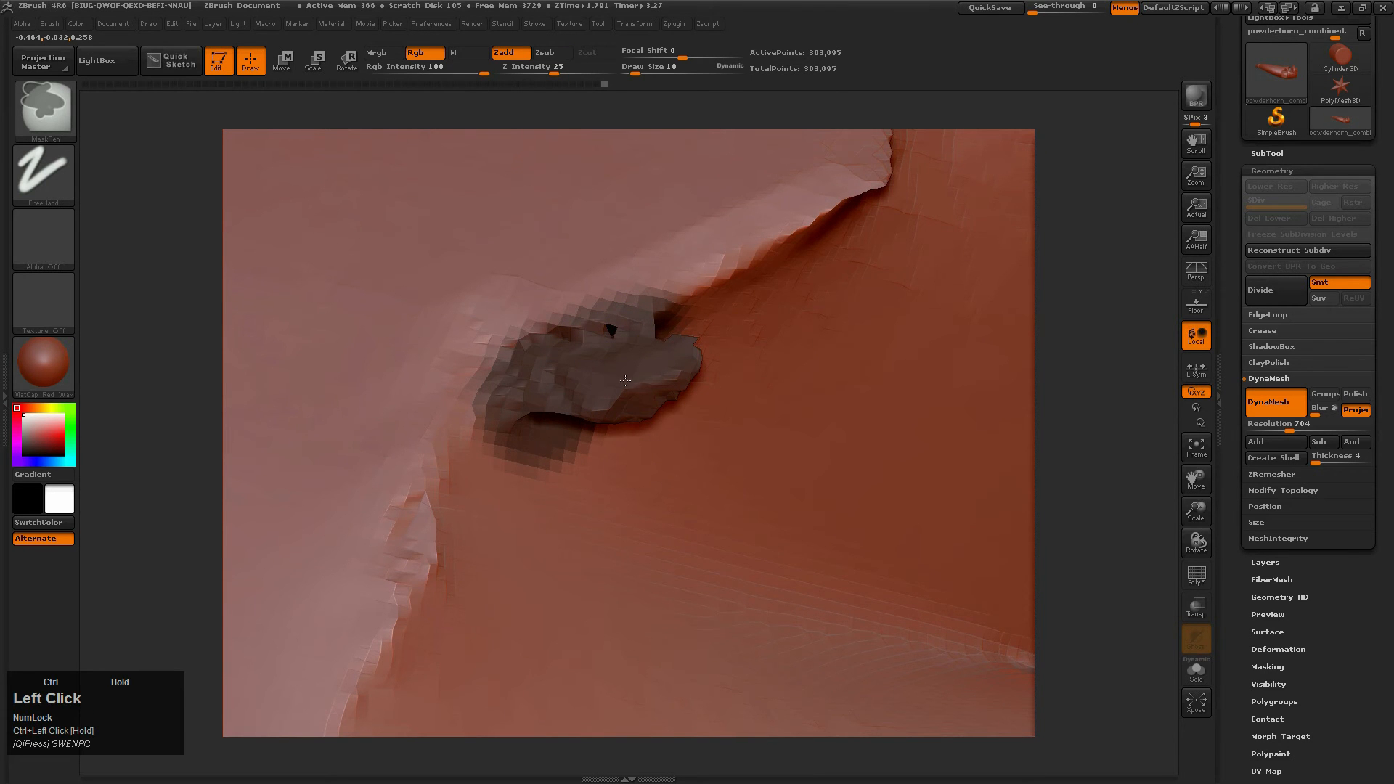
Step: Set the draw size to 11 and mask the stray geometry inside the narrow gap beside the horn's end cap
{"action": "mouse_move", "coordinate": [601, 412]}
{"action": "right_mouse_down"}
{"action": "mouse_move", "coordinate": [799, 348]}
{"action": "mouse_move", "coordinate": [691, 365]}
{"action": "mouse_move", "coordinate": [730, 420]}
{"action": "right_mouse_up"}
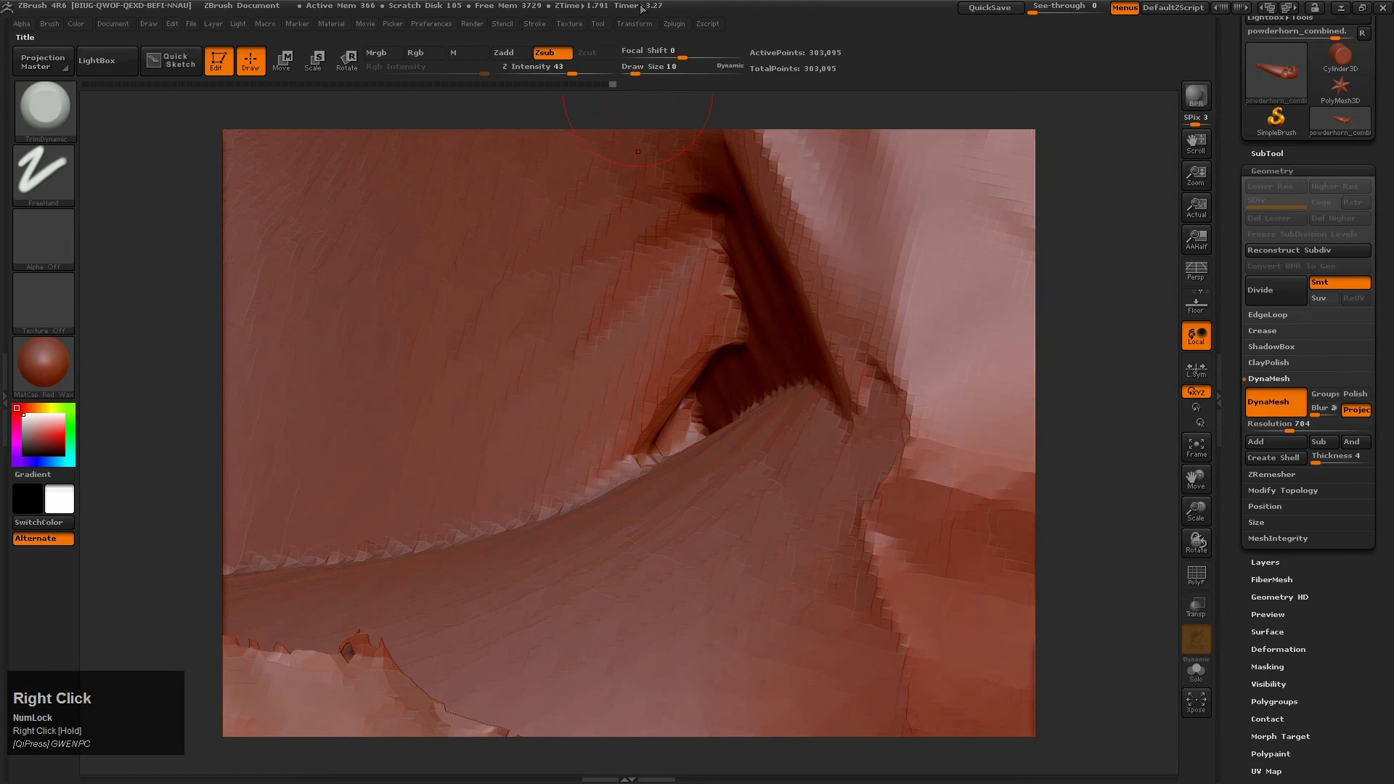
{"action": "left_click_drag", "start_coordinate": [636, 66], "coordinate": [636, 67]}
{"action": "mouse_move", "coordinate": [675, 407]}
{"action": "right_mouse_down", "text": "ctrl"}
{"action": "mouse_move", "coordinate": [682, 377]}
{"action": "mouse_move", "coordinate": [733, 414]}
{"action": "mouse_move", "coordinate": [686, 436]}
{"action": "right_mouse_up", "text": "ctrl"}
{"action": "left_click", "coordinate": [685, 436], "text": "ctrl"}
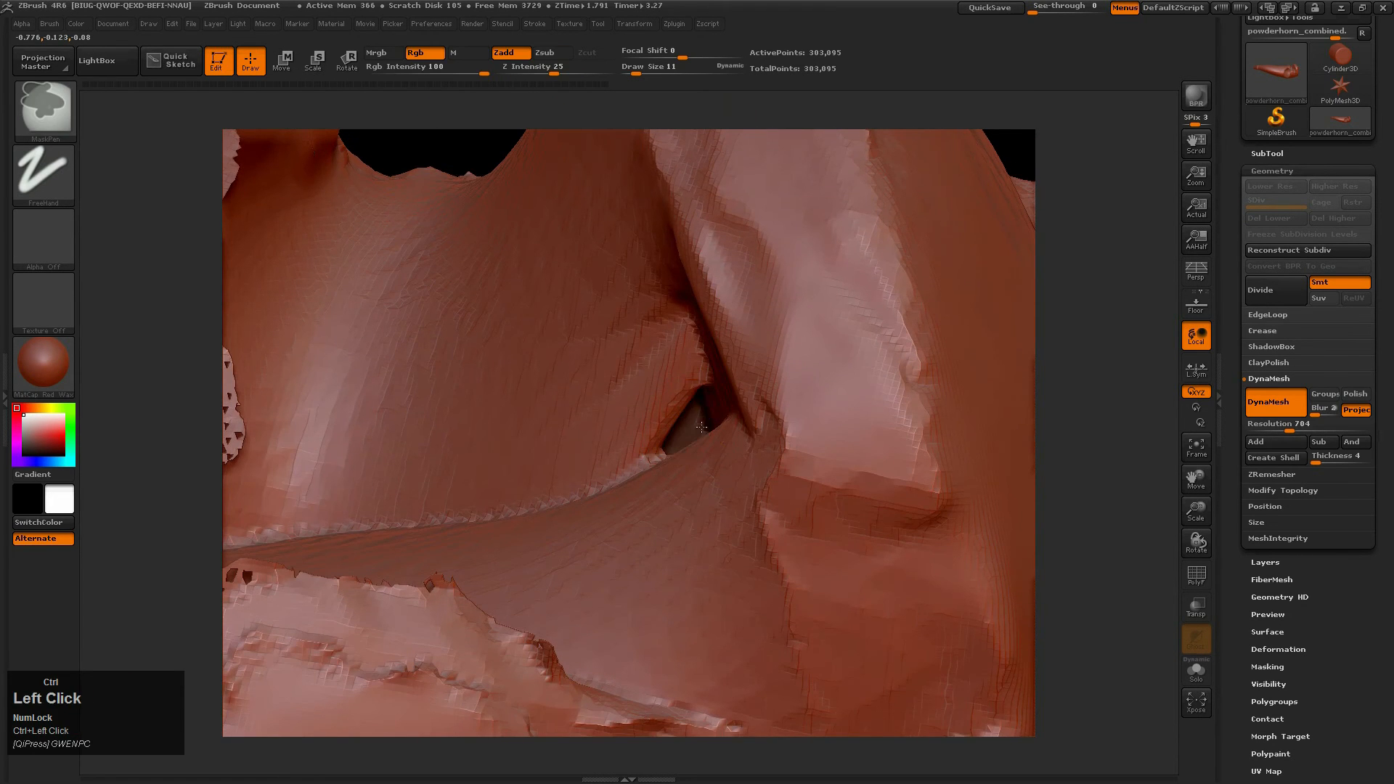
{"action": "mouse_move", "coordinate": [662, 492]}
{"action": "right_mouse_down"}
{"action": "mouse_move", "coordinate": [718, 435]}
{"action": "mouse_move", "coordinate": [657, 472]}
{"action": "mouse_move", "coordinate": [690, 415]}
{"action": "mouse_move", "coordinate": [649, 434]}
{"action": "mouse_move", "coordinate": [614, 424]}
{"action": "right_mouse_up"}
{"action": "left_click", "coordinate": [614, 424], "text": "ctrl"}
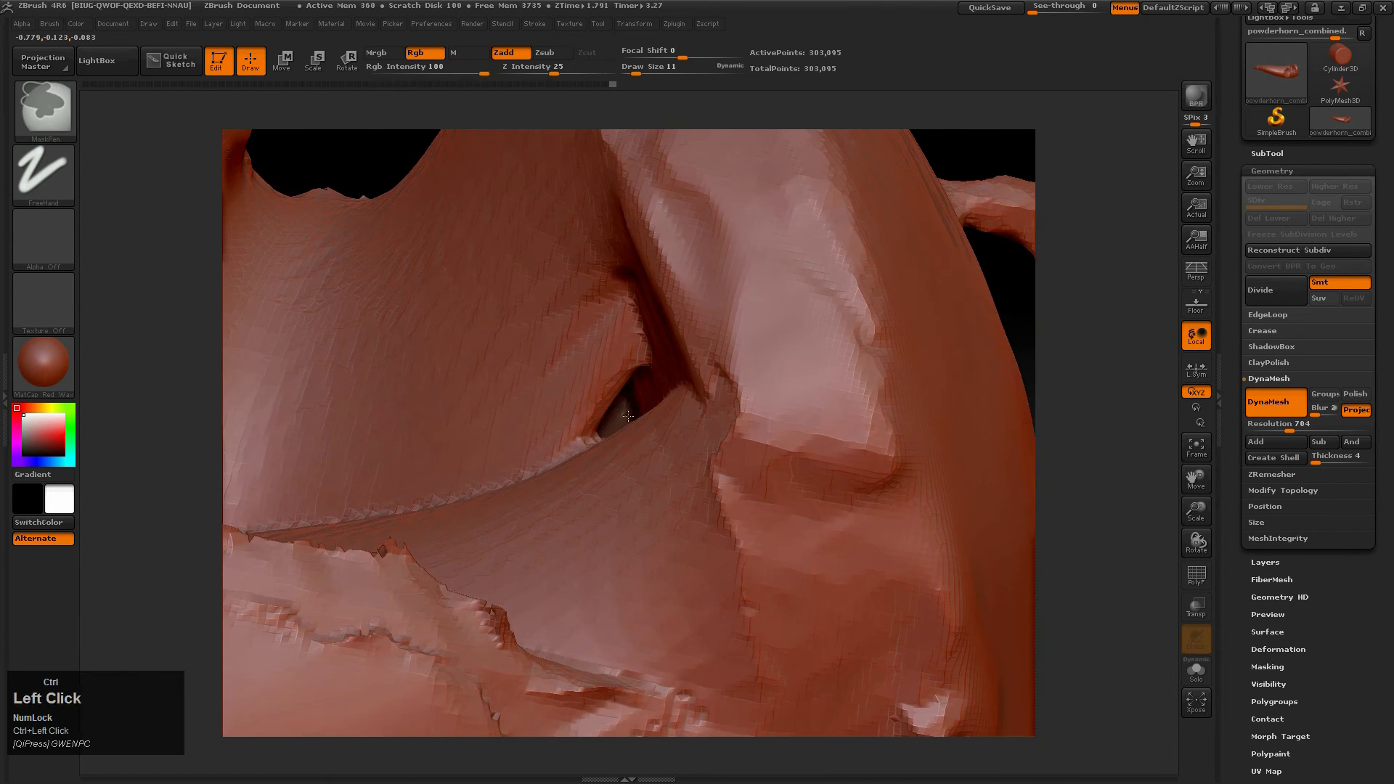
{"action": "mouse_move", "coordinate": [638, 403]}
{"action": "left_mouse_down", "text": "ctrl"}
{"action": "mouse_move", "coordinate": [597, 396]}
{"action": "mouse_move", "coordinate": [589, 421]}
{"action": "left_mouse_up", "text": "ctrl"}
{"action": "mouse_move", "coordinate": [603, 419]}
{"action": "right_mouse_down"}
{"action": "mouse_move", "coordinate": [549, 421]}
{"action": "mouse_move", "coordinate": [632, 444]}
{"action": "mouse_move", "coordinate": [678, 513]}
{"action": "mouse_move", "coordinate": [697, 472]}
{"action": "mouse_move", "coordinate": [734, 523]}
{"action": "mouse_move", "coordinate": [695, 494]}
{"action": "mouse_move", "coordinate": [664, 429]}
{"action": "mouse_move", "coordinate": [702, 426]}
{"action": "mouse_move", "coordinate": [701, 482]}
{"action": "right_mouse_up"}
Step: Undo the last two mask strokes and repaint the mask around the narrow gap's edges
{"action": "key", "text": "ctrl+z"}
{"action": "key", "text": "ctrl+z"}
{"action": "left_click", "coordinate": [667, 434], "text": "ctrl"}
{"action": "left_click_drag", "start_coordinate": [701, 482], "coordinate": [705, 484], "text": "ctrl"}
{"action": "right_click_drag", "start_coordinate": [705, 485], "coordinate": [714, 483]}
{"action": "left_click_drag", "start_coordinate": [714, 483], "coordinate": [661, 532], "text": "ctrl"}
{"action": "mouse_move", "coordinate": [755, 542]}
{"action": "right_mouse_down", "text": "ctrl"}
{"action": "mouse_move", "coordinate": [630, 719]}
{"action": "mouse_move", "coordinate": [770, 665]}
{"action": "mouse_move", "coordinate": [686, 436]}
{"action": "mouse_move", "coordinate": [759, 445]}
{"action": "mouse_move", "coordinate": [753, 536]}
{"action": "right_mouse_up", "text": "ctrl"}
Step: Mask the ragged raised strip along the upper and side edges of the overlapping panel near the end cap
{"action": "right_click_drag", "start_coordinate": [650, 462], "coordinate": [829, 423]}
{"action": "mouse_move", "coordinate": [951, 505]}
{"action": "right_mouse_down", "text": "alt"}
{"action": "mouse_move", "coordinate": [690, 420]}
{"action": "mouse_move", "coordinate": [799, 423]}
{"action": "right_mouse_up", "text": "alt"}
{"action": "mouse_move", "coordinate": [856, 420]}
{"action": "left_mouse_down", "text": "ctrl"}
{"action": "mouse_move", "coordinate": [683, 392]}
{"action": "mouse_move", "coordinate": [621, 352]}
{"action": "mouse_move", "coordinate": [325, 331]}
{"action": "mouse_move", "coordinate": [270, 360]}
{"action": "mouse_move", "coordinate": [267, 414]}
{"action": "left_mouse_up", "text": "ctrl"}
{"action": "mouse_move", "coordinate": [317, 488]}
{"action": "right_mouse_down", "text": "alt"}
{"action": "mouse_move", "coordinate": [513, 447]}
{"action": "mouse_move", "coordinate": [479, 465]}
{"action": "right_mouse_up", "text": "alt"}
{"action": "mouse_move", "coordinate": [435, 595]}
{"action": "left_mouse_down", "text": "ctrl"}
{"action": "mouse_move", "coordinate": [467, 395]}
{"action": "mouse_move", "coordinate": [457, 404]}
{"action": "left_mouse_up", "text": "ctrl"}
{"action": "right_click_drag", "start_coordinate": [436, 533], "coordinate": [460, 530]}
{"action": "right_click_drag", "start_coordinate": [662, 421], "coordinate": [685, 438]}
{"action": "mouse_move", "coordinate": [574, 421]}
{"action": "right_mouse_down"}
{"action": "mouse_move", "coordinate": [555, 445]}
{"action": "mouse_move", "coordinate": [603, 445]}
{"action": "right_mouse_up"}
Step: Invert the mask, then cover the stray oval patch beside the ragged strip and tidy the strip's mask border
{"action": "key", "text": "ctrl"}
{"action": "right_click_drag", "start_coordinate": [602, 483], "coordinate": [687, 529]}
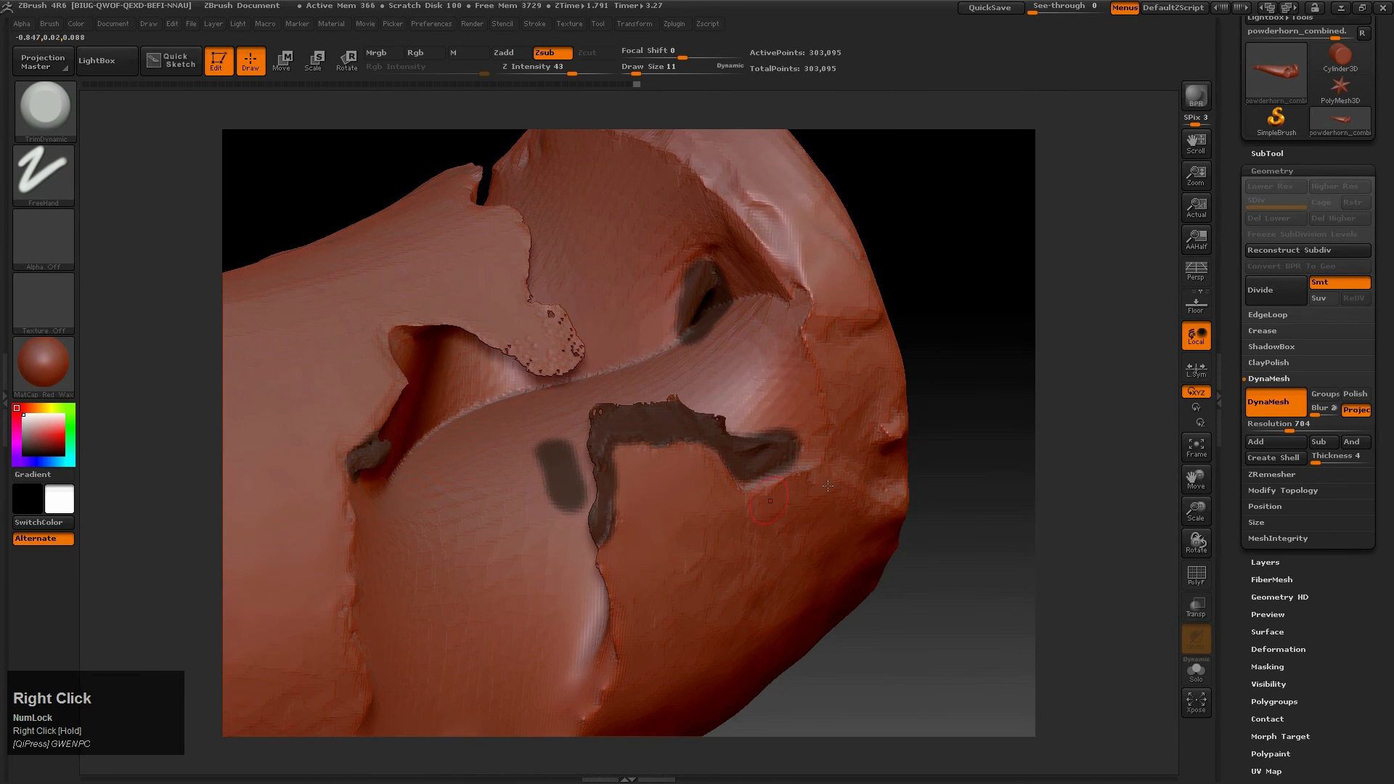
{"action": "key", "text": "ctrl"}
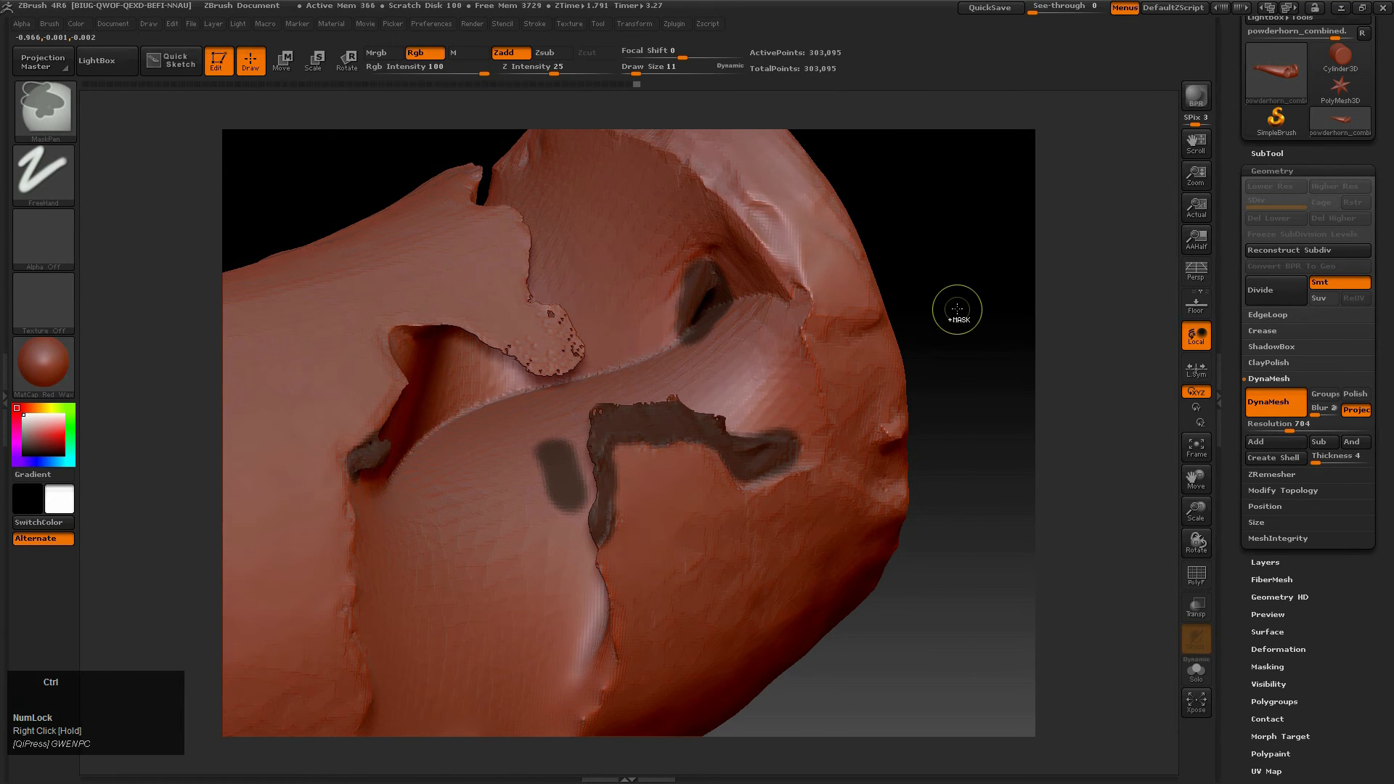
{"action": "left_click", "coordinate": [947, 256], "text": "ctrl"}
{"action": "right_click_drag", "start_coordinate": [523, 476], "coordinate": [597, 450], "text": "ctrl"}
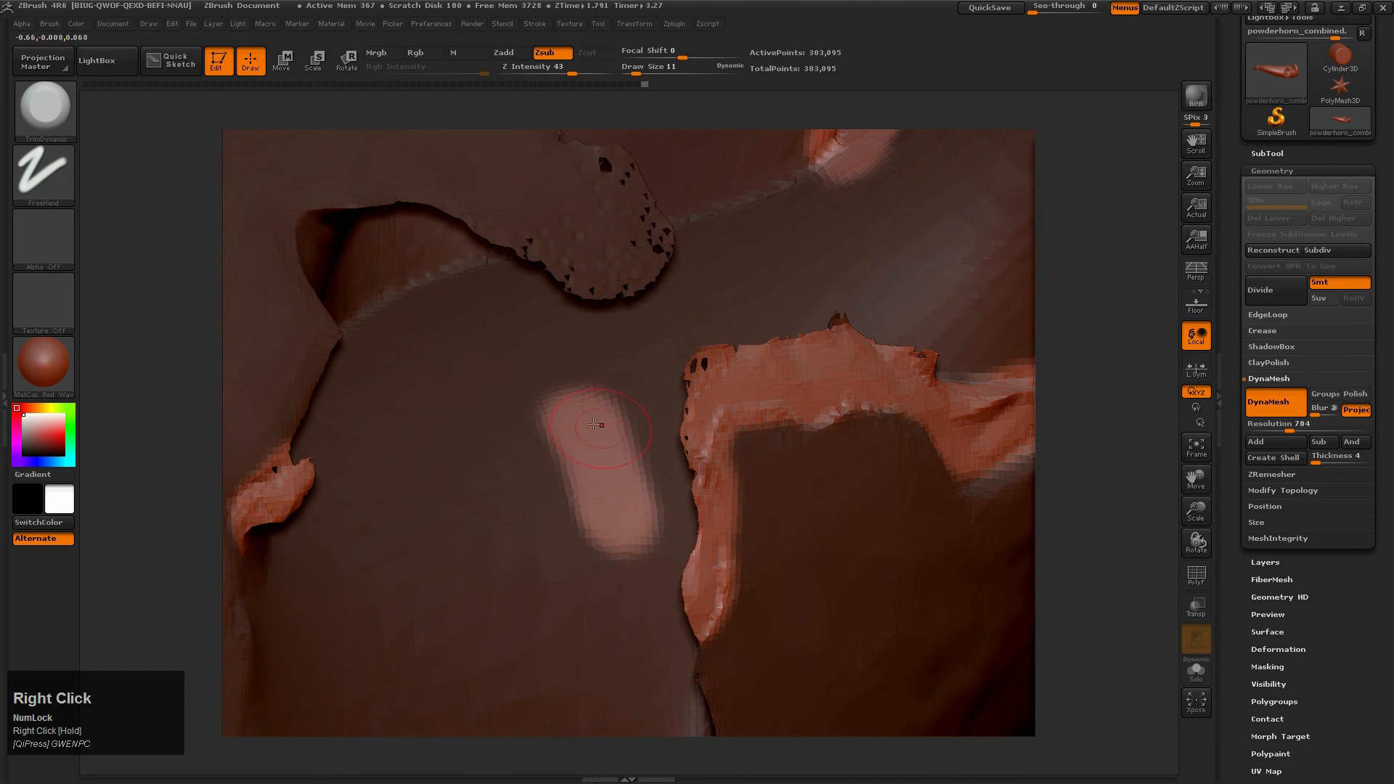
{"action": "mouse_move", "coordinate": [591, 373]}
{"action": "left_mouse_down", "text": "ctrl"}
{"action": "mouse_move", "coordinate": [573, 421]}
{"action": "mouse_move", "coordinate": [622, 482]}
{"action": "left_mouse_up", "text": "ctrl"}
{"action": "right_click_drag", "start_coordinate": [622, 482], "coordinate": [768, 558]}
{"action": "left_click_drag", "start_coordinate": [756, 474], "coordinate": [751, 464], "text": "ctrl"}
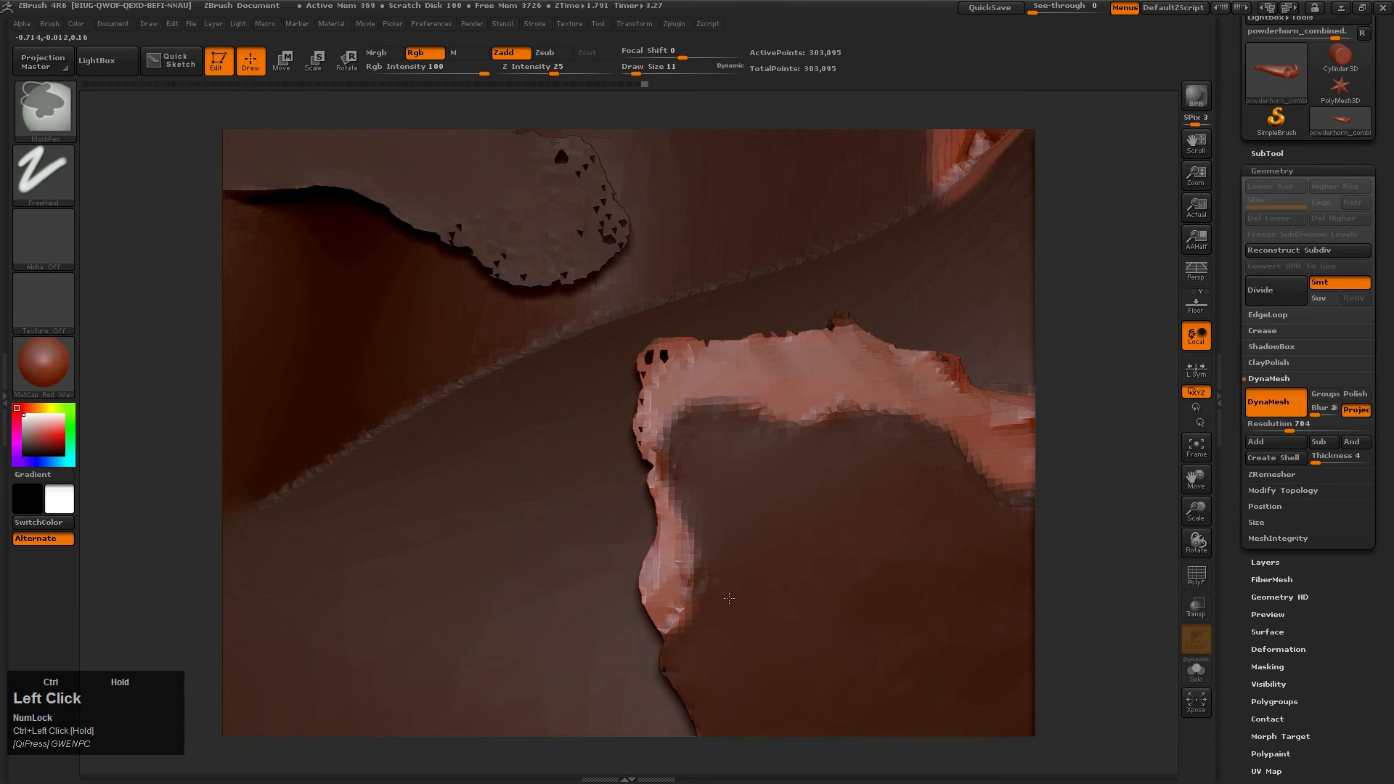
{"action": "mouse_move", "coordinate": [787, 506]}
{"action": "right_mouse_down"}
{"action": "mouse_move", "coordinate": [669, 411]}
{"action": "mouse_move", "coordinate": [685, 447]}
{"action": "mouse_move", "coordinate": [751, 455]}
{"action": "right_mouse_up"}
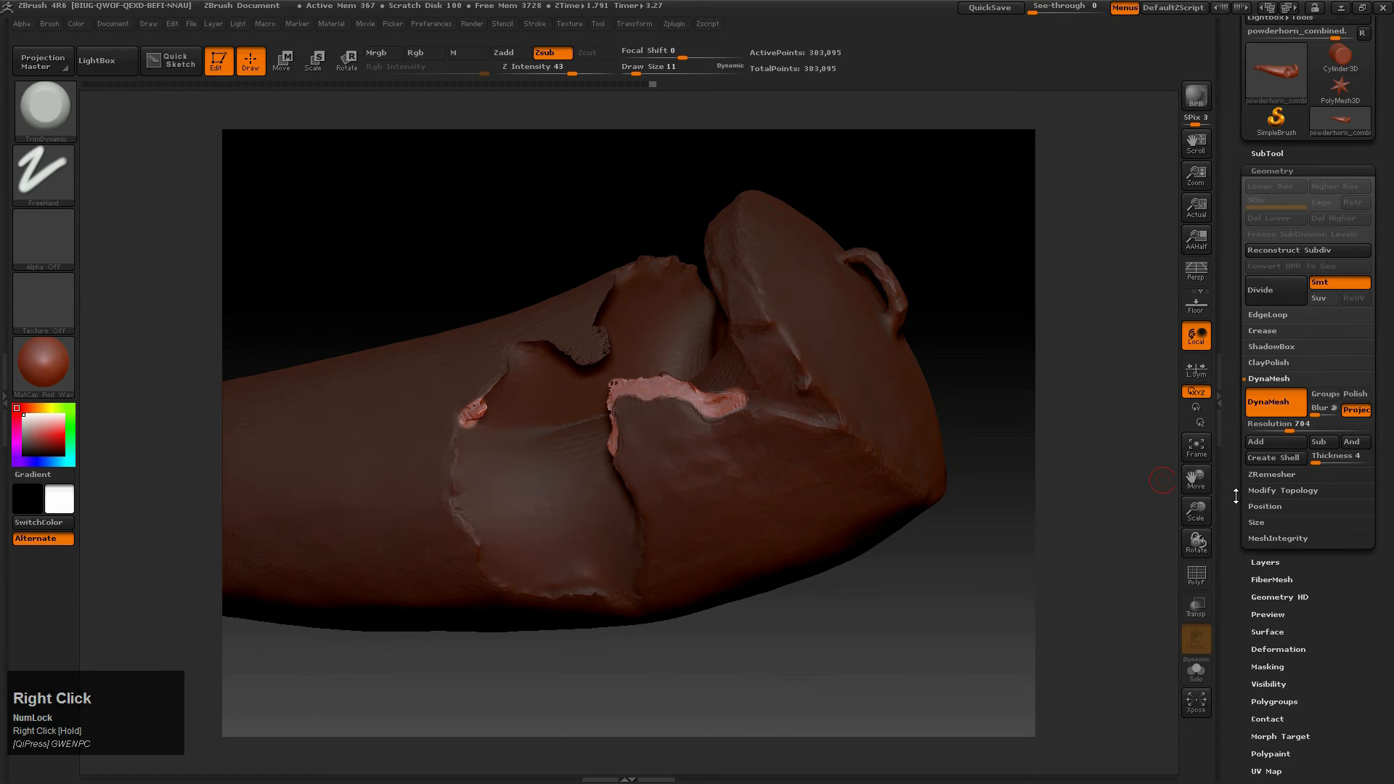
Step: Hide the unmasked ragged strip and flaps around the break
{"action": "left_click_drag", "start_coordinate": [1235, 495], "coordinate": [1239, 382]}
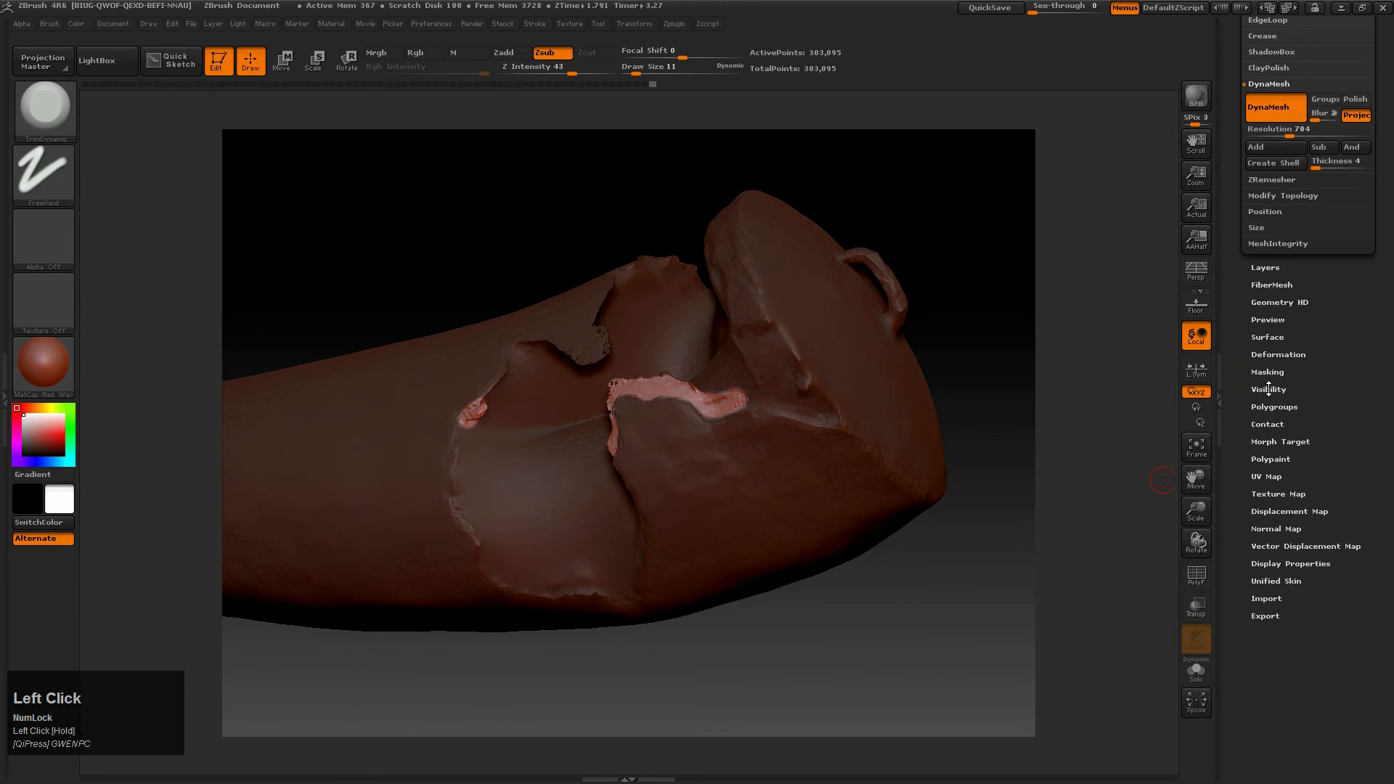
{"action": "left_click", "coordinate": [1268, 389]}
{"action": "left_click_drag", "start_coordinate": [1234, 83], "coordinate": [1237, 166]}
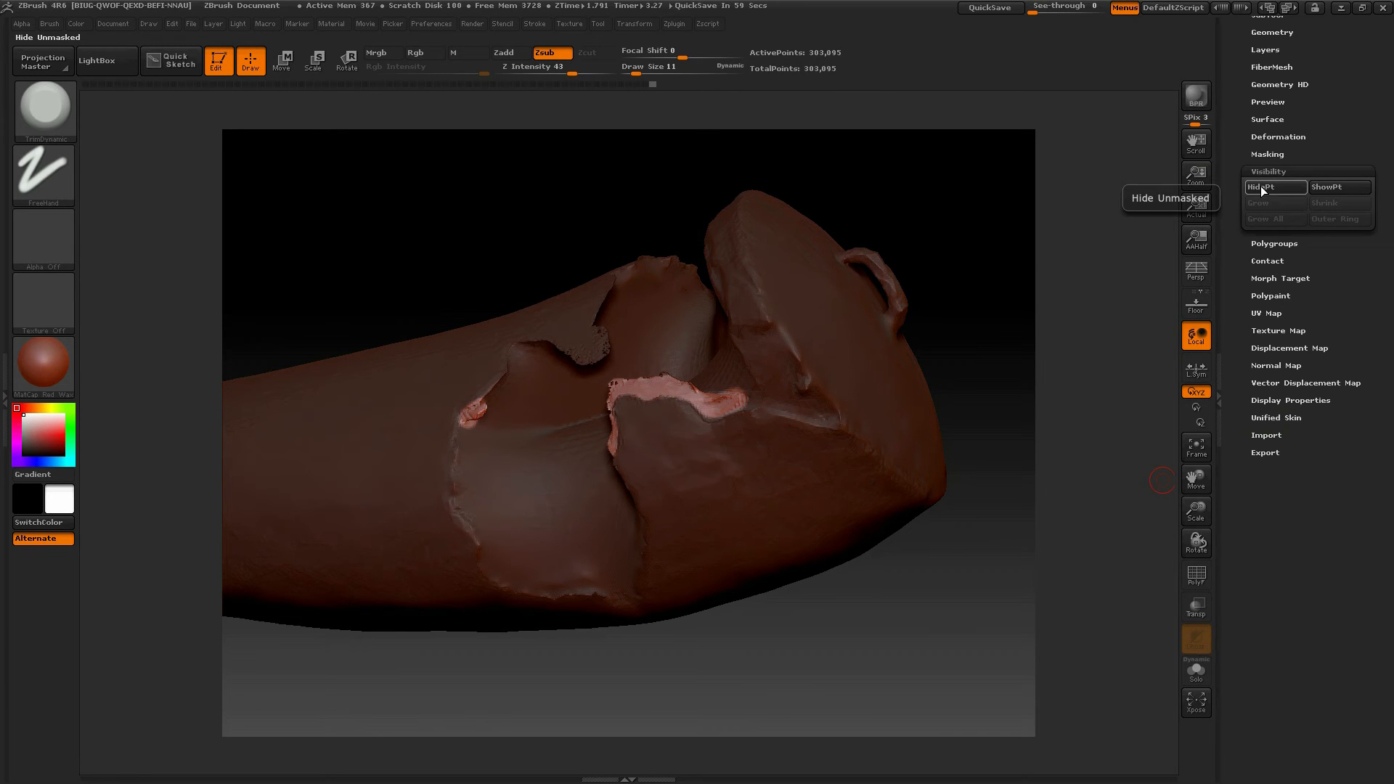
{"action": "mouse_move", "coordinate": [730, 341]}
{"action": "right_mouse_down", "text": "alt"}
{"action": "mouse_move", "coordinate": [677, 340]}
{"action": "mouse_move", "coordinate": [745, 330]}
{"action": "right_mouse_up", "text": "alt"}
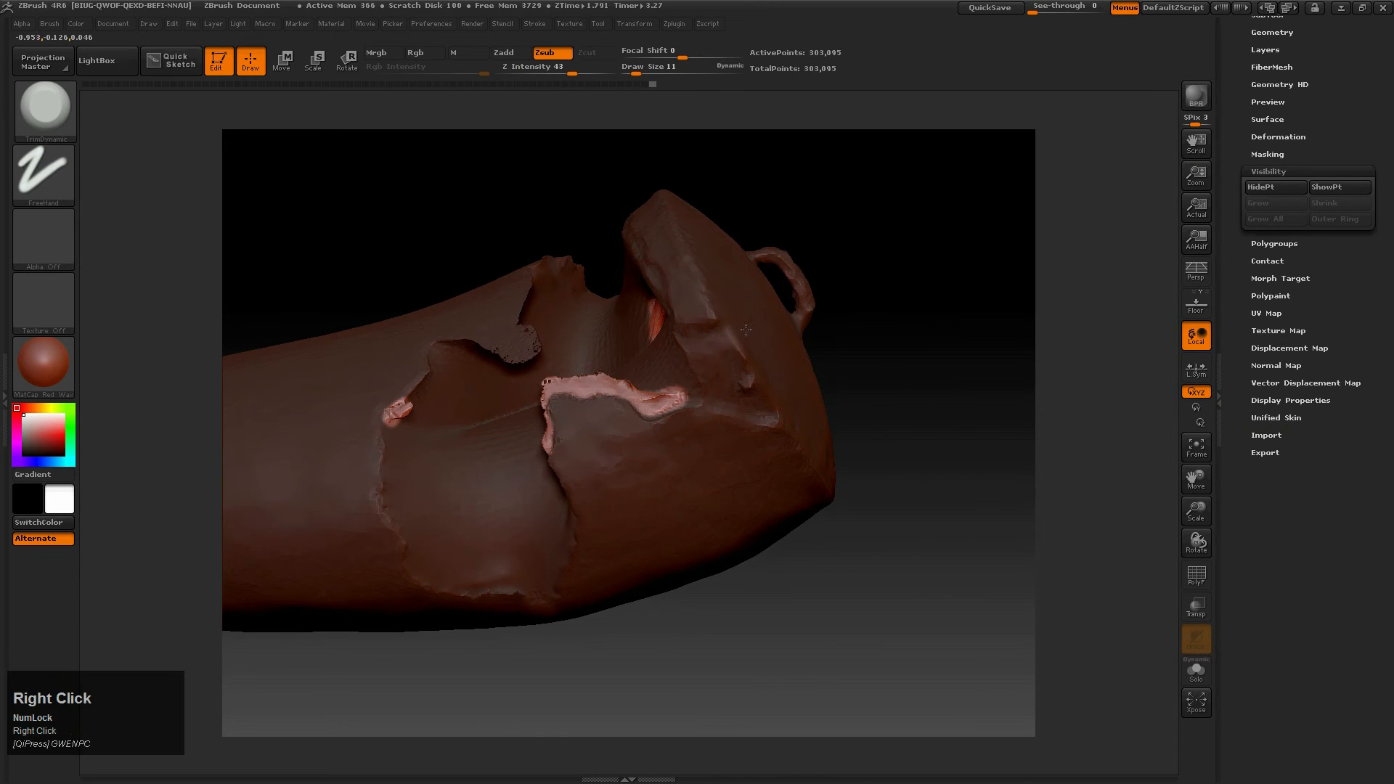
{"action": "left_click", "coordinate": [1268, 187]}
Step: Isolate the small floating fragments in the open gap with an inverted box mask and hide them
{"action": "mouse_move", "coordinate": [638, 465]}
{"action": "right_mouse_down"}
{"action": "mouse_move", "coordinate": [686, 484]}
{"action": "mouse_move", "coordinate": [684, 365]}
{"action": "right_mouse_up"}
{"action": "right_click_drag", "start_coordinate": [657, 411], "coordinate": [650, 520], "text": "ctrl"}
{"action": "right_click_drag", "start_coordinate": [639, 435], "coordinate": [500, 403]}
{"action": "mouse_move", "coordinate": [500, 404]}
{"action": "right_mouse_down", "text": "alt"}
{"action": "mouse_move", "coordinate": [610, 475]}
{"action": "mouse_move", "coordinate": [744, 526]}
{"action": "mouse_move", "coordinate": [734, 506]}
{"action": "right_mouse_up", "text": "alt"}
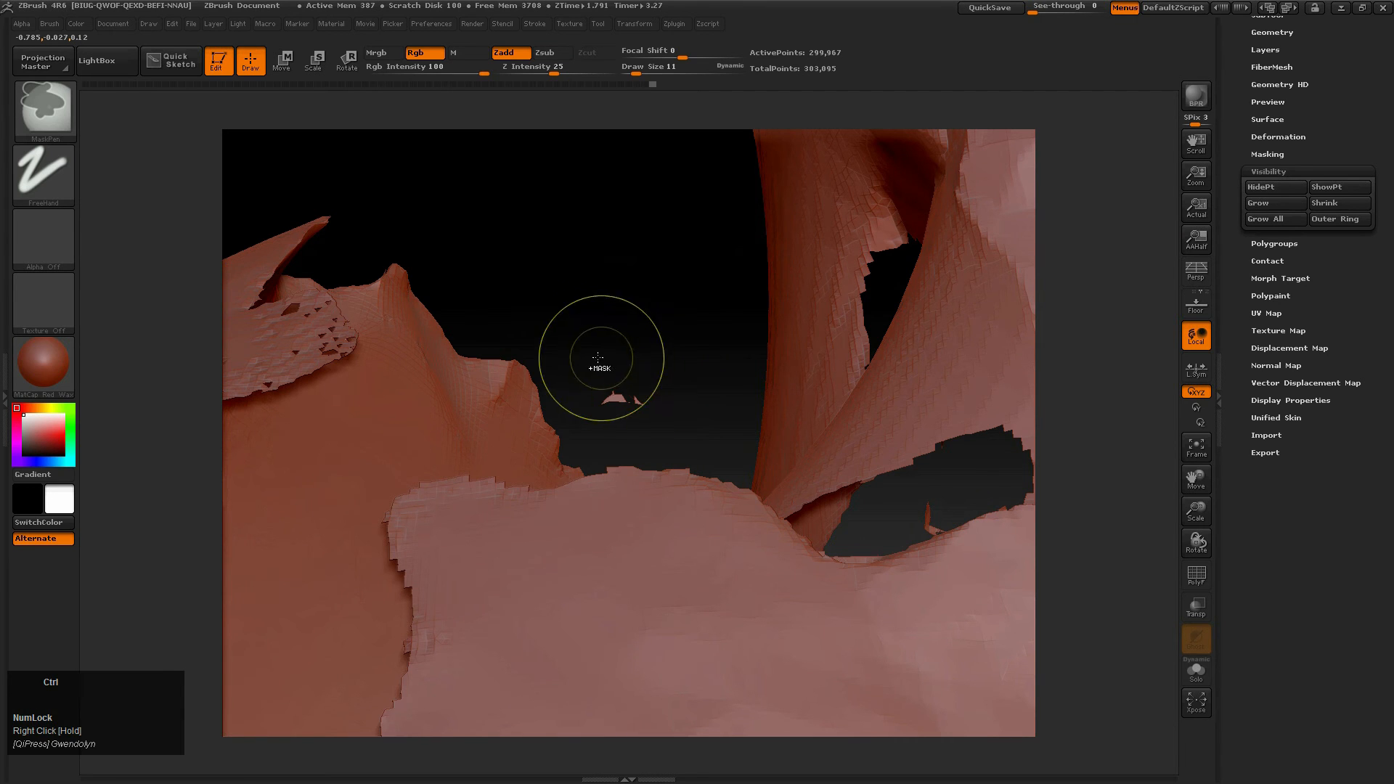
{"action": "left_click_drag", "start_coordinate": [591, 359], "coordinate": [616, 419], "text": "ctrl"}
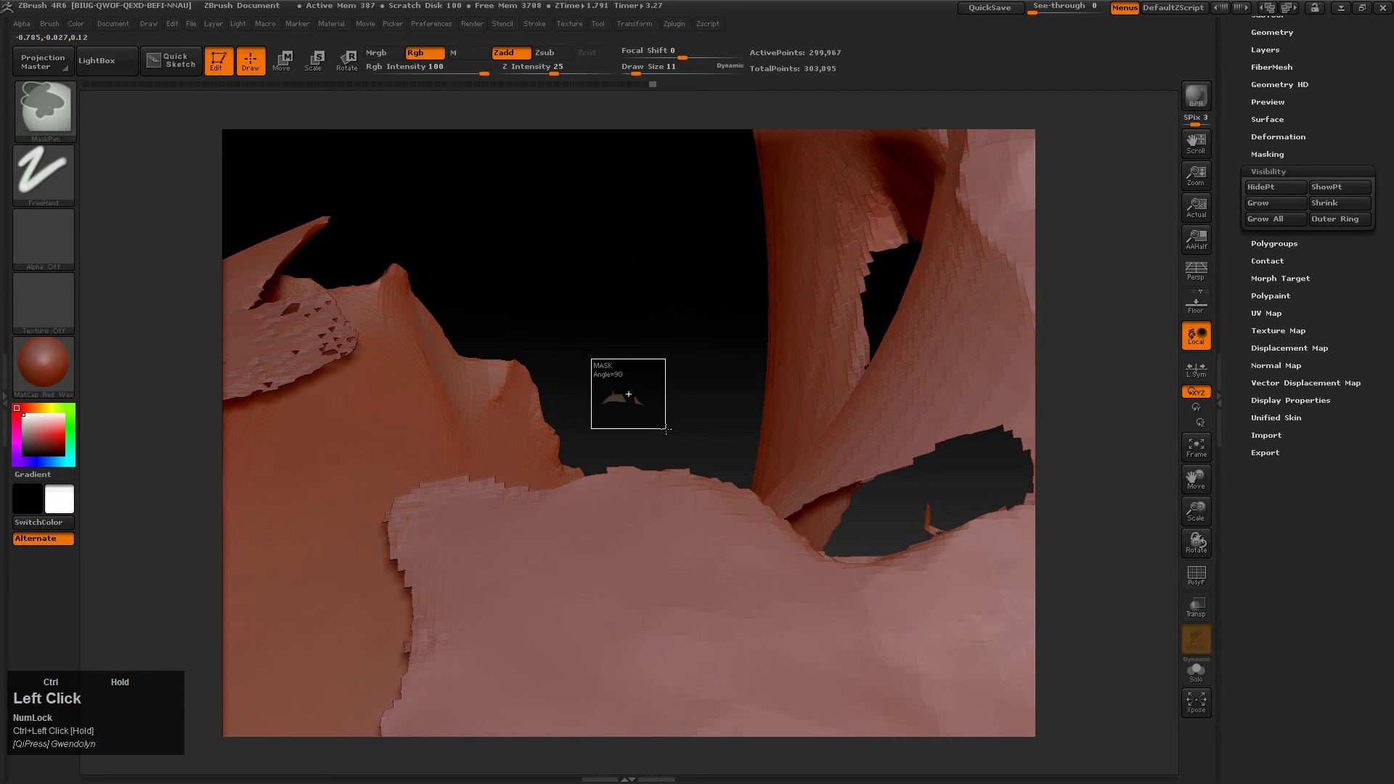
{"action": "left_click_drag", "start_coordinate": [673, 429], "coordinate": [685, 442], "text": "ctrl"}
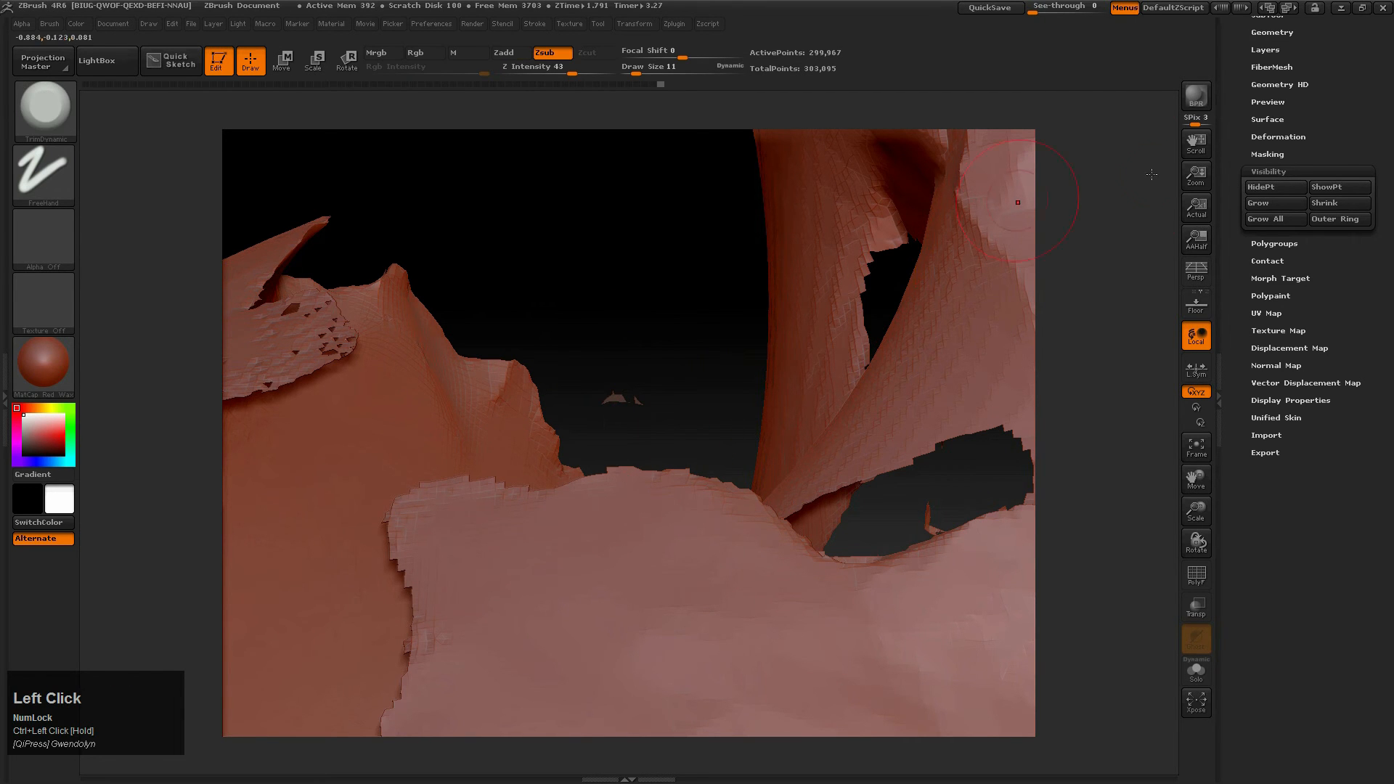
{"action": "left_click", "coordinate": [656, 279], "text": "ctrl"}
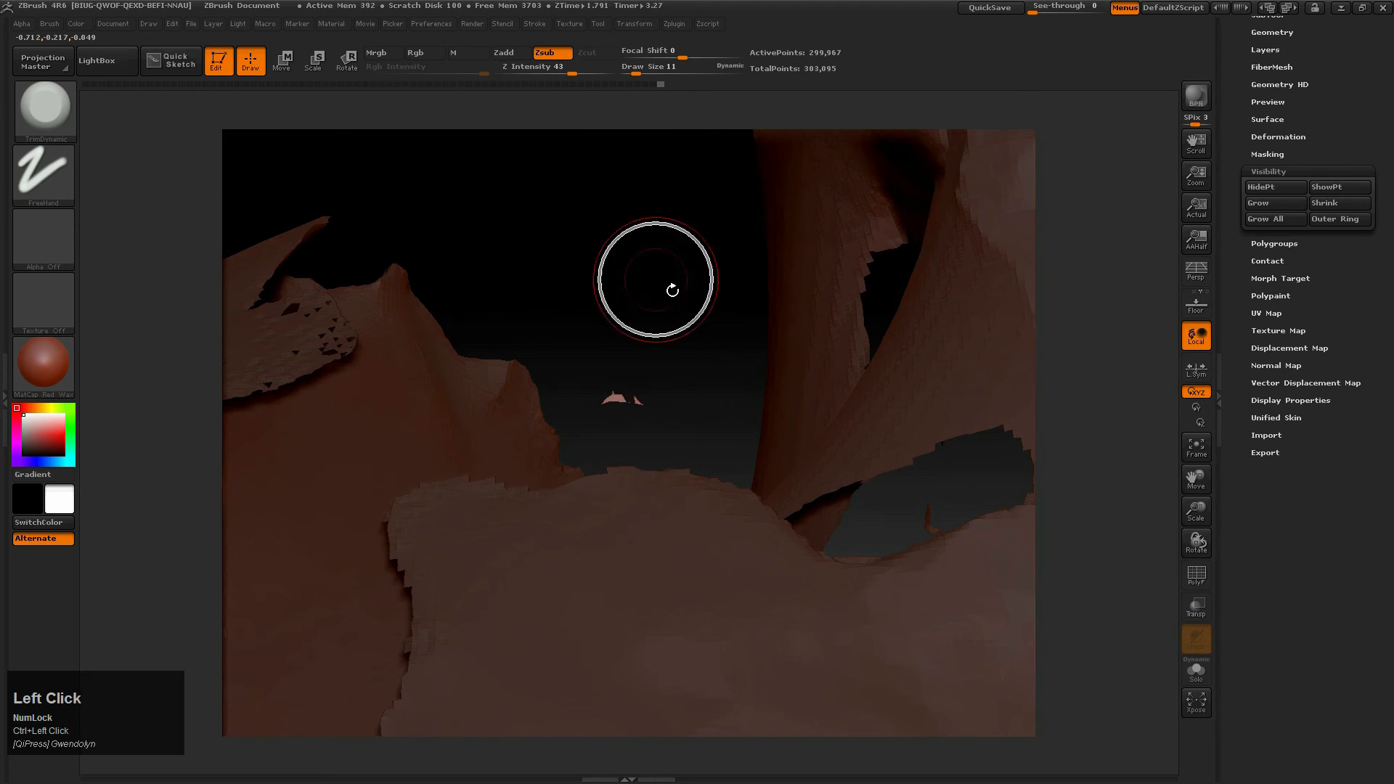
{"action": "left_click", "coordinate": [1259, 189]}
{"action": "right_click_drag", "start_coordinate": [850, 508], "coordinate": [494, 361]}
{"action": "mouse_move", "coordinate": [577, 533]}
{"action": "right_mouse_down", "text": "ctrl"}
{"action": "mouse_move", "coordinate": [529, 523]}
{"action": "mouse_move", "coordinate": [570, 551]}
{"action": "mouse_move", "coordinate": [594, 443]}
{"action": "right_mouse_up", "text": "ctrl"}
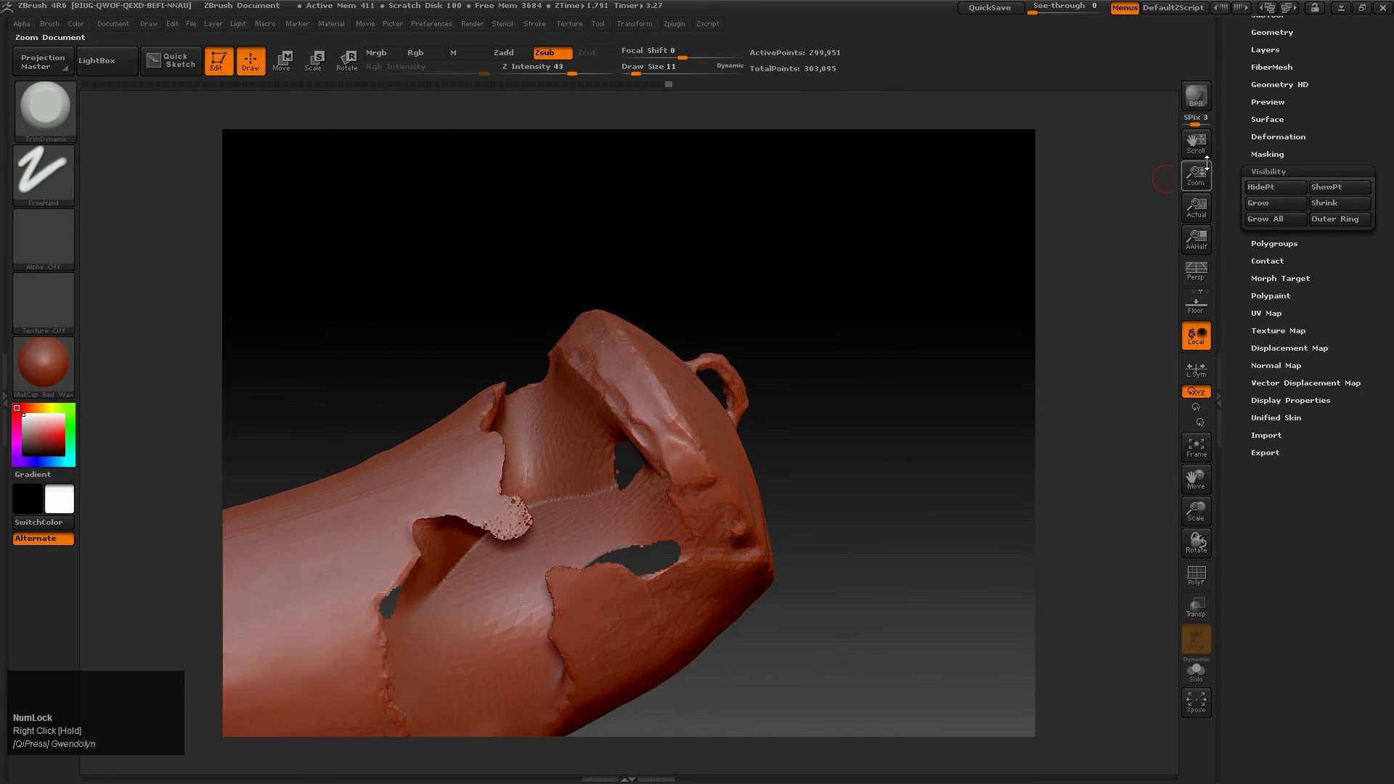
Step: Delete the hidden geometry from the horn mesh and close its open holes
{"action": "mouse_move", "coordinate": [1238, 179]}
{"action": "left_mouse_down"}
{"action": "mouse_move", "coordinate": [1255, 276]}
{"action": "mouse_move", "coordinate": [1230, 286]}
{"action": "mouse_move", "coordinate": [1223, 264]}
{"action": "left_mouse_up"}
{"action": "left_click", "coordinate": [1273, 256]}
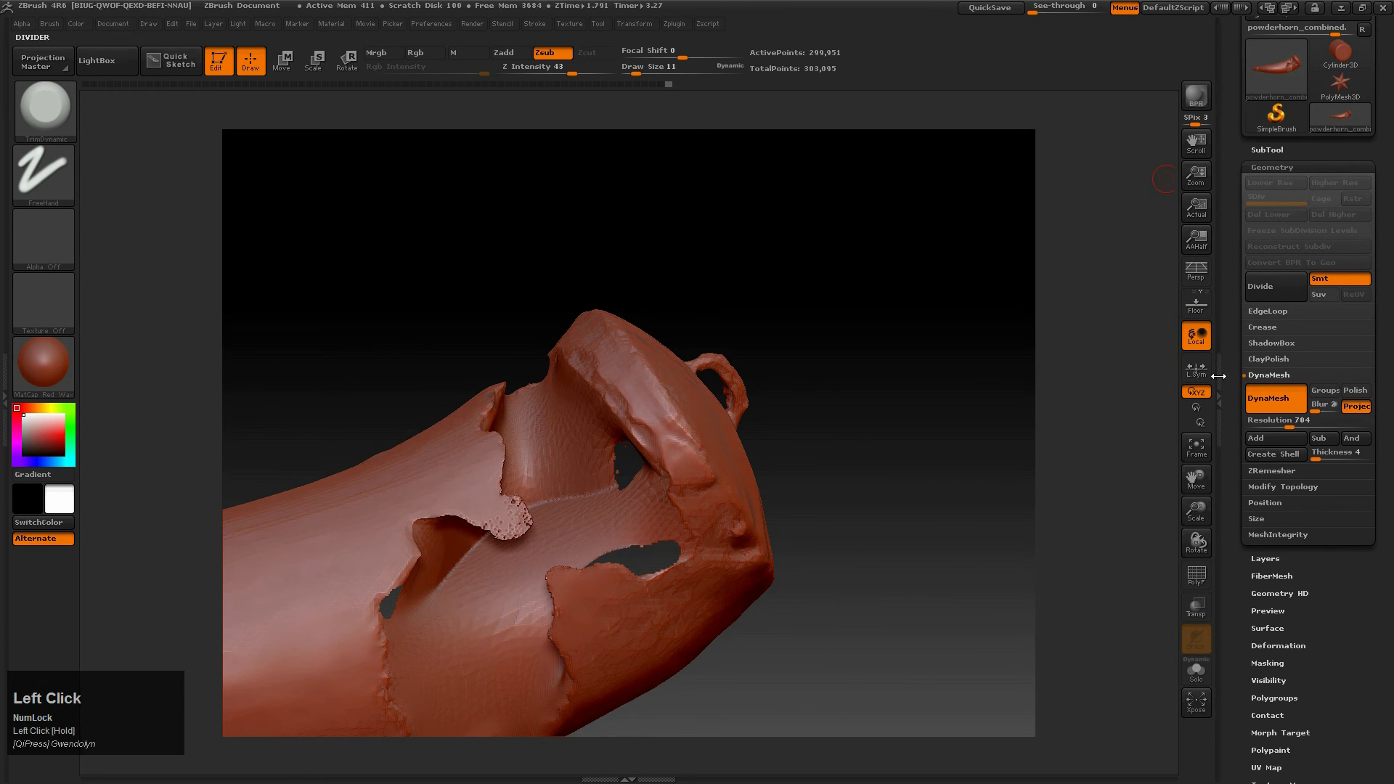
{"action": "left_click", "coordinate": [1261, 486]}
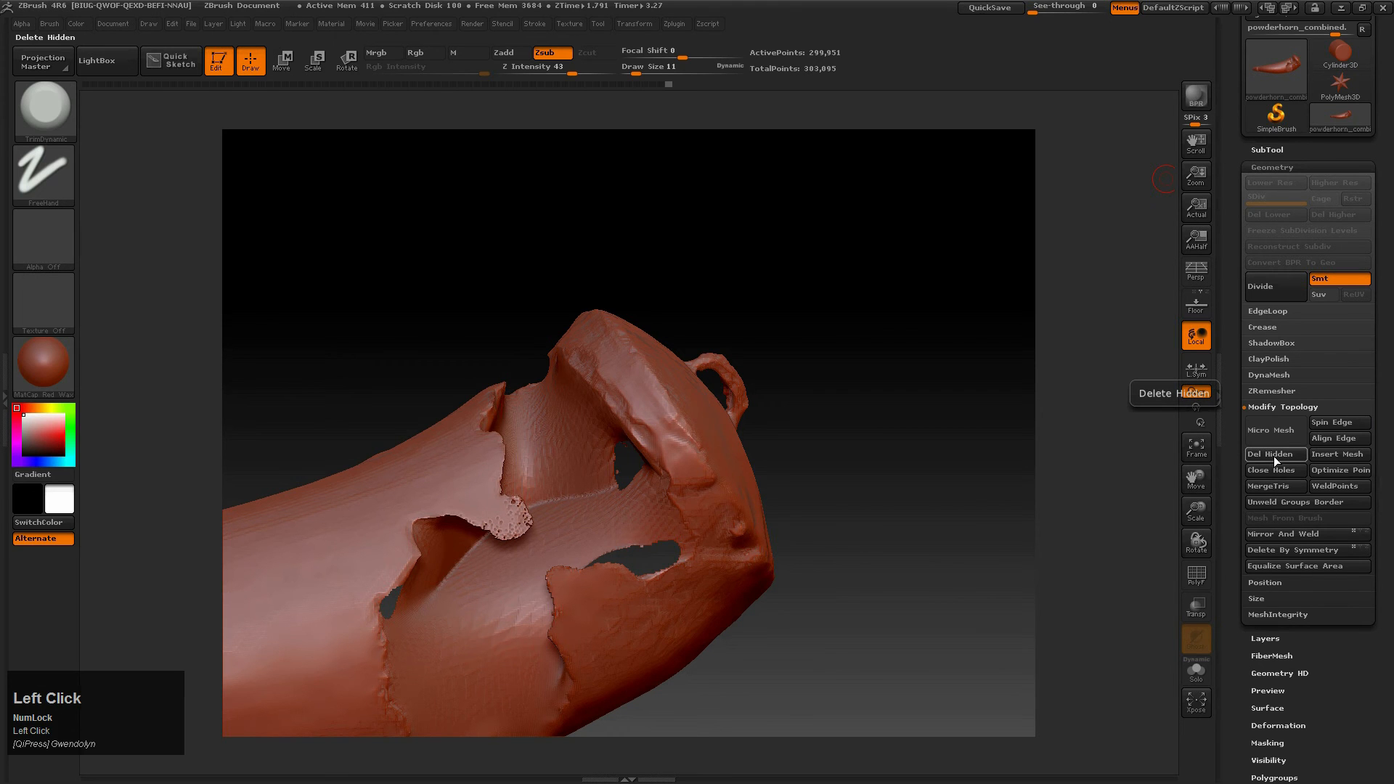
{"action": "left_click", "coordinate": [1274, 452]}
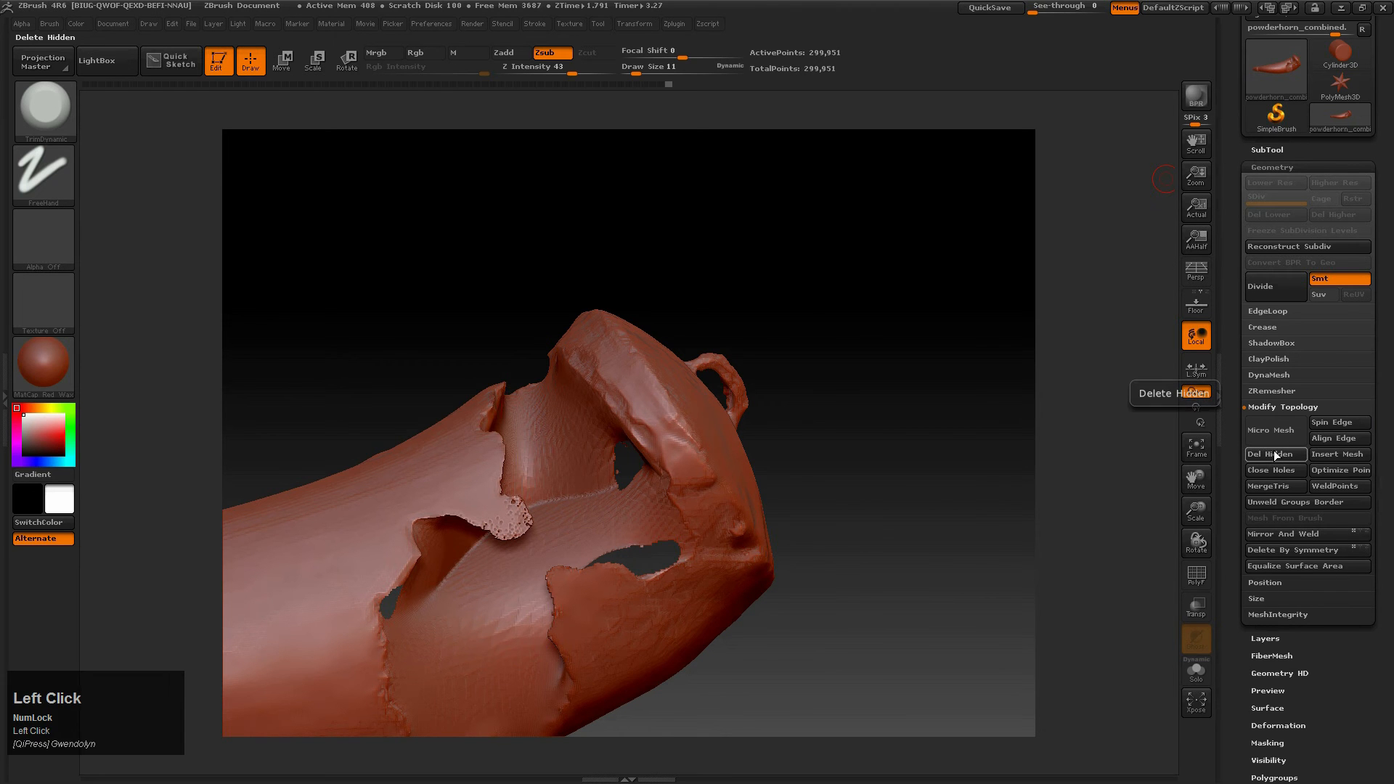
{"action": "right_click_drag", "start_coordinate": [635, 472], "coordinate": [764, 453]}
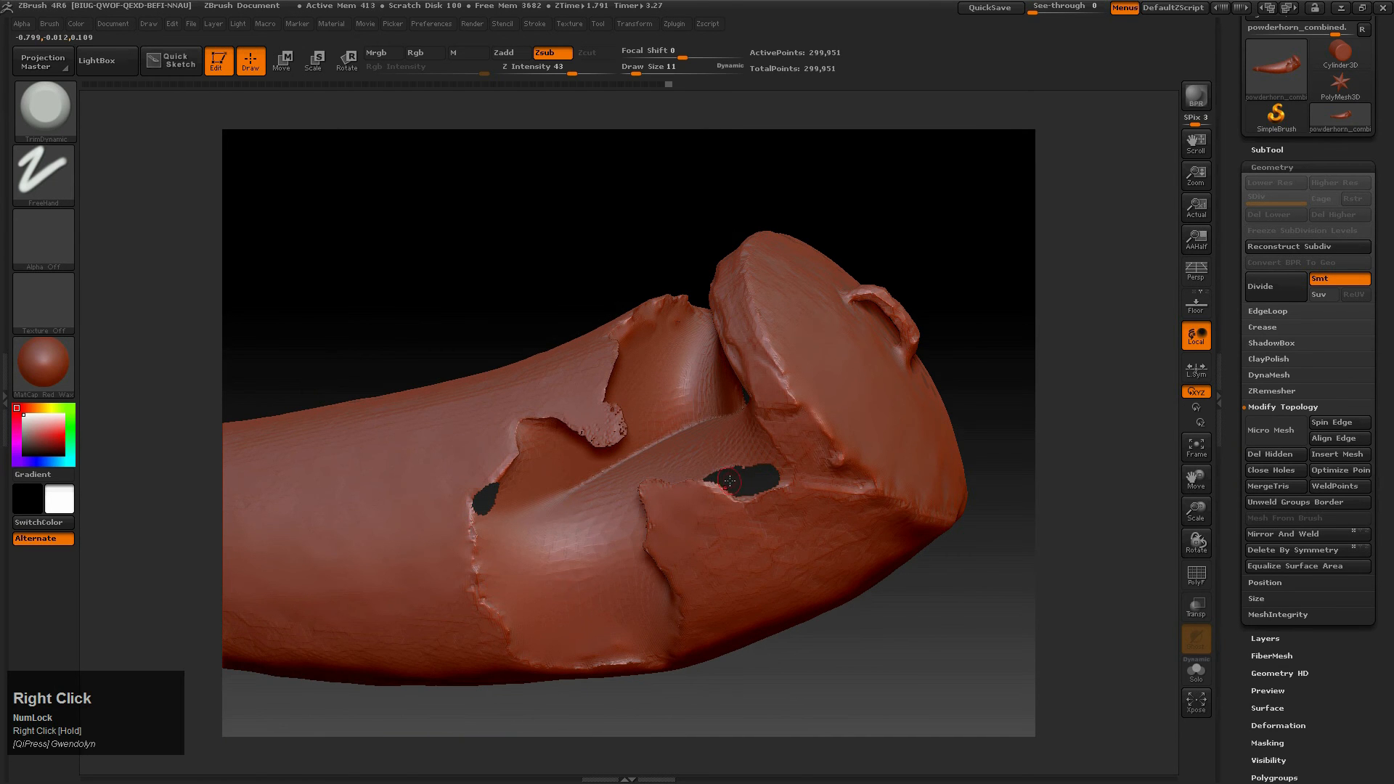
{"action": "left_click", "coordinate": [1274, 472]}
{"action": "mouse_move", "coordinate": [722, 501]}
{"action": "right_mouse_down"}
{"action": "mouse_move", "coordinate": [677, 449]}
{"action": "mouse_move", "coordinate": [739, 390]}
{"action": "mouse_move", "coordinate": [735, 472]}
{"action": "right_mouse_up"}
{"action": "key", "text": "ctrl"}
Step: Smooth the filled hole areas in the recess and along the overlapping panel's edge with draw size 19
{"action": "left_click", "coordinate": [640, 68]}
{"action": "right_click_drag", "start_coordinate": [671, 413], "coordinate": [719, 444]}
{"action": "mouse_move", "coordinate": [718, 421]}
{"action": "left_mouse_down", "text": "shift"}
{"action": "mouse_move", "coordinate": [740, 384]}
{"action": "mouse_move", "coordinate": [708, 514]}
{"action": "left_mouse_up", "text": "shift"}
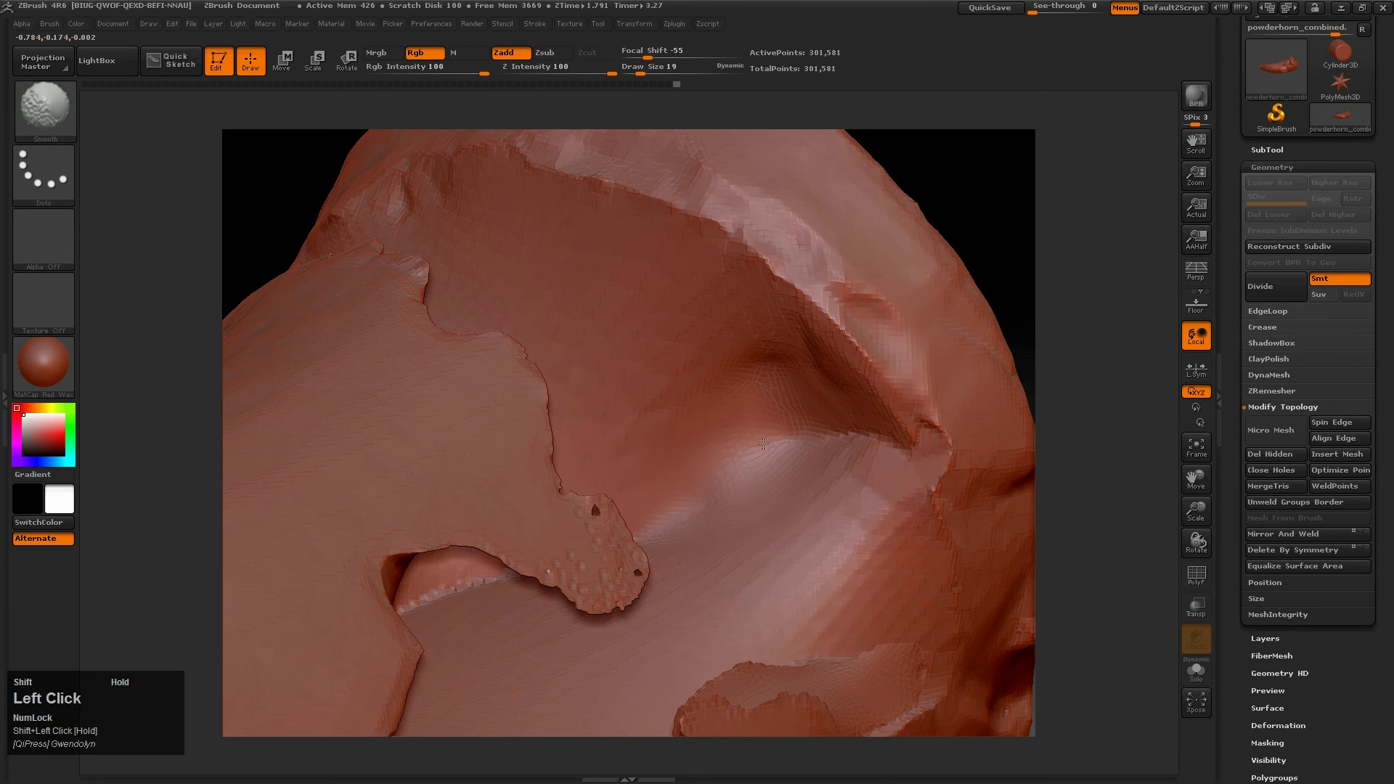
{"action": "mouse_move", "coordinate": [697, 570]}
{"action": "right_mouse_down", "text": "ctrl"}
{"action": "mouse_move", "coordinate": [675, 491]}
{"action": "mouse_move", "coordinate": [787, 573]}
{"action": "mouse_move", "coordinate": [913, 449]}
{"action": "mouse_move", "coordinate": [936, 501]}
{"action": "mouse_move", "coordinate": [883, 392]}
{"action": "mouse_move", "coordinate": [871, 501]}
{"action": "right_mouse_up", "text": "ctrl"}
{"action": "right_click_drag", "start_coordinate": [755, 500], "coordinate": [610, 398]}
{"action": "left_click_drag", "start_coordinate": [610, 398], "coordinate": [529, 386], "text": "shift"}
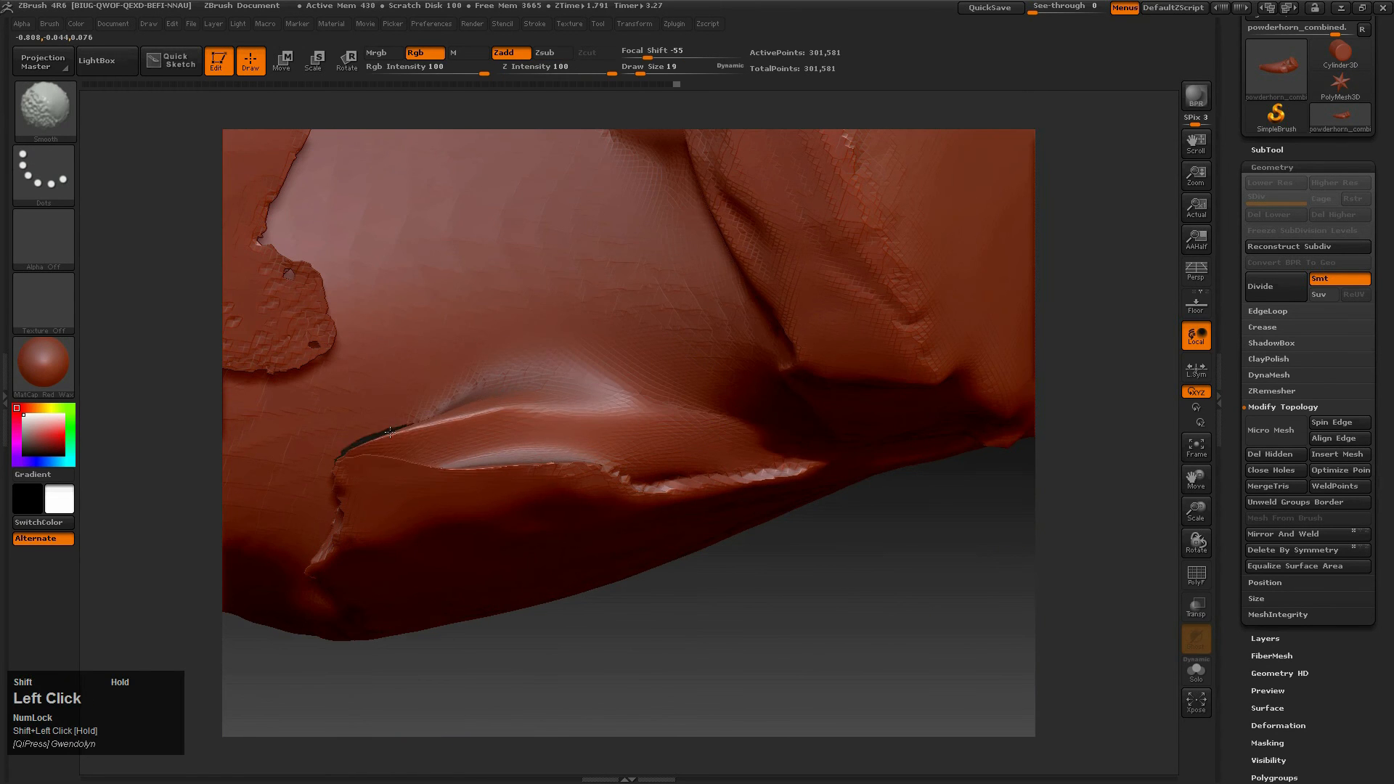
{"action": "right_click_drag", "start_coordinate": [648, 348], "coordinate": [579, 471]}
{"action": "mouse_move", "coordinate": [478, 501]}
{"action": "right_mouse_down"}
{"action": "mouse_move", "coordinate": [815, 407]}
{"action": "mouse_move", "coordinate": [846, 414]}
{"action": "mouse_move", "coordinate": [880, 473]}
{"action": "mouse_move", "coordinate": [813, 523]}
{"action": "mouse_move", "coordinate": [697, 570]}
{"action": "mouse_move", "coordinate": [684, 605]}
{"action": "mouse_move", "coordinate": [657, 596]}
{"action": "mouse_move", "coordinate": [708, 553]}
{"action": "mouse_move", "coordinate": [679, 524]}
{"action": "right_mouse_up"}
Step: Thicken the thin, perforated tab hanging from the broken edge with the Inflate brush at Z intensity 10
{"action": "right_click_drag", "start_coordinate": [443, 399], "coordinate": [724, 586], "text": "alt"}
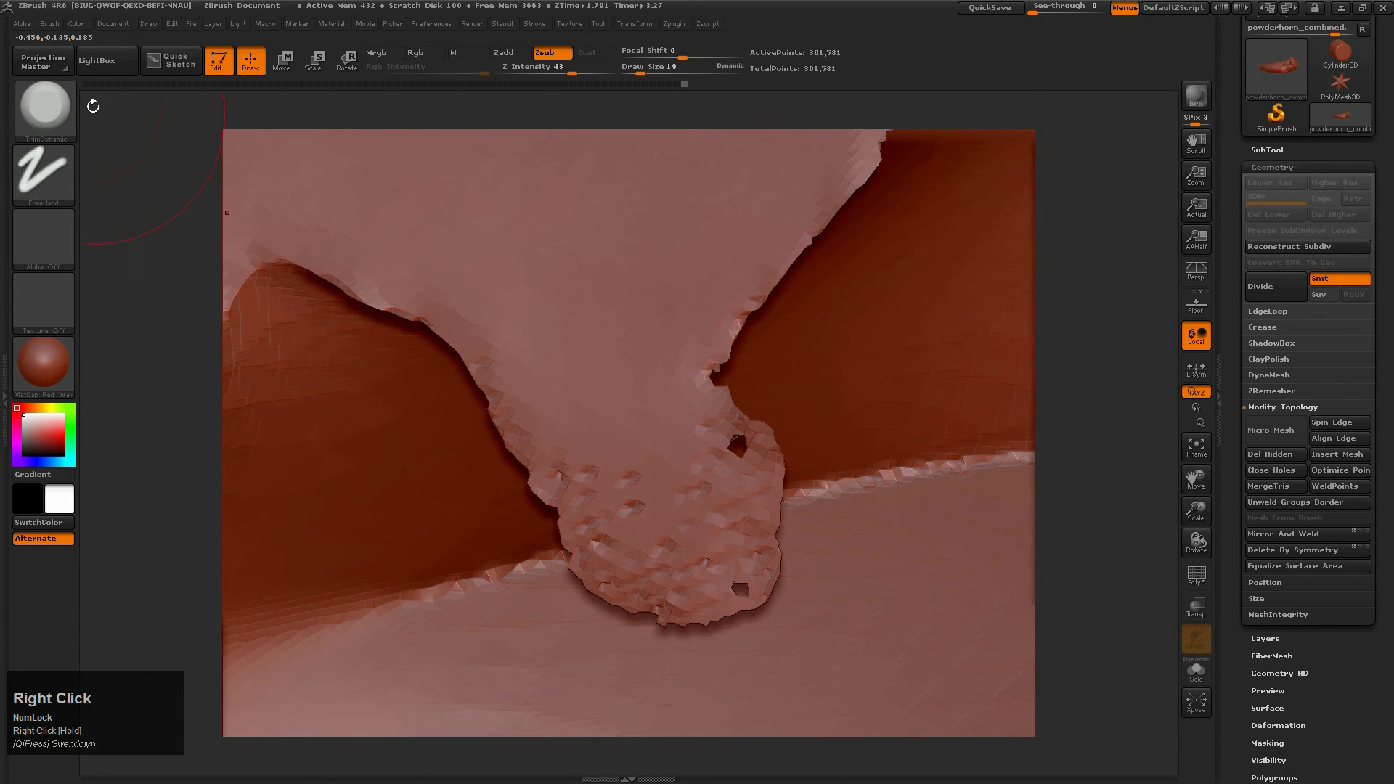
{"action": "left_click", "coordinate": [56, 122]}
{"action": "left_click", "coordinate": [442, 319]}
{"action": "right_click_drag", "start_coordinate": [653, 406], "coordinate": [775, 517]}
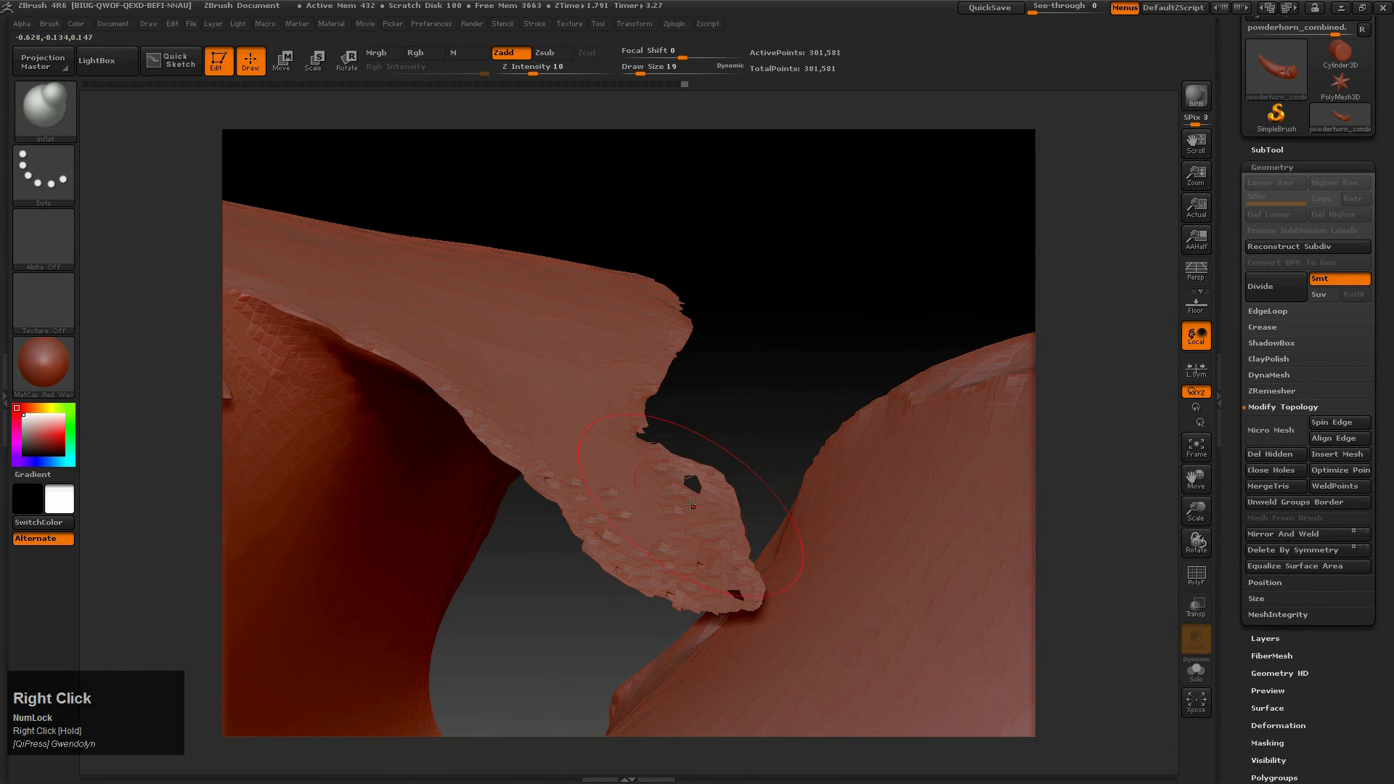
{"action": "left_click_drag", "start_coordinate": [692, 496], "coordinate": [734, 577]}
{"action": "right_click_drag", "start_coordinate": [722, 523], "coordinate": [729, 609]}
{"action": "mouse_move", "coordinate": [715, 465]}
{"action": "left_mouse_down"}
{"action": "mouse_move", "coordinate": [732, 561]}
{"action": "mouse_move", "coordinate": [618, 563]}
{"action": "mouse_move", "coordinate": [564, 541]}
{"action": "left_mouse_up"}
{"action": "left_click_drag", "start_coordinate": [521, 442], "coordinate": [538, 479]}
Step: Inflate the tab's neck and the adjoining thin broken edge to give them more thickness
{"action": "right_click_drag", "start_coordinate": [607, 323], "coordinate": [614, 458]}
{"action": "right_click_drag", "start_coordinate": [637, 534], "coordinate": [563, 582]}
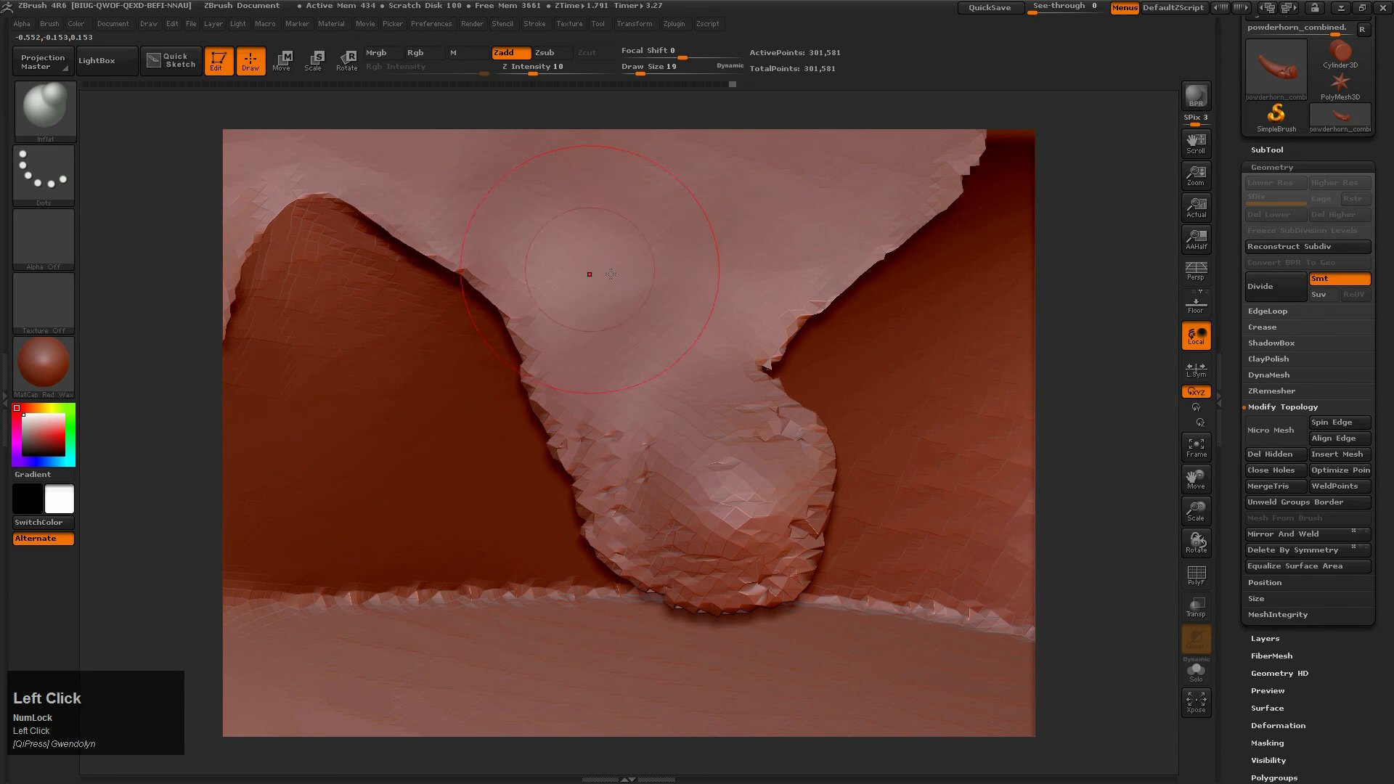
{"action": "left_click_drag", "start_coordinate": [730, 325], "coordinate": [837, 210]}
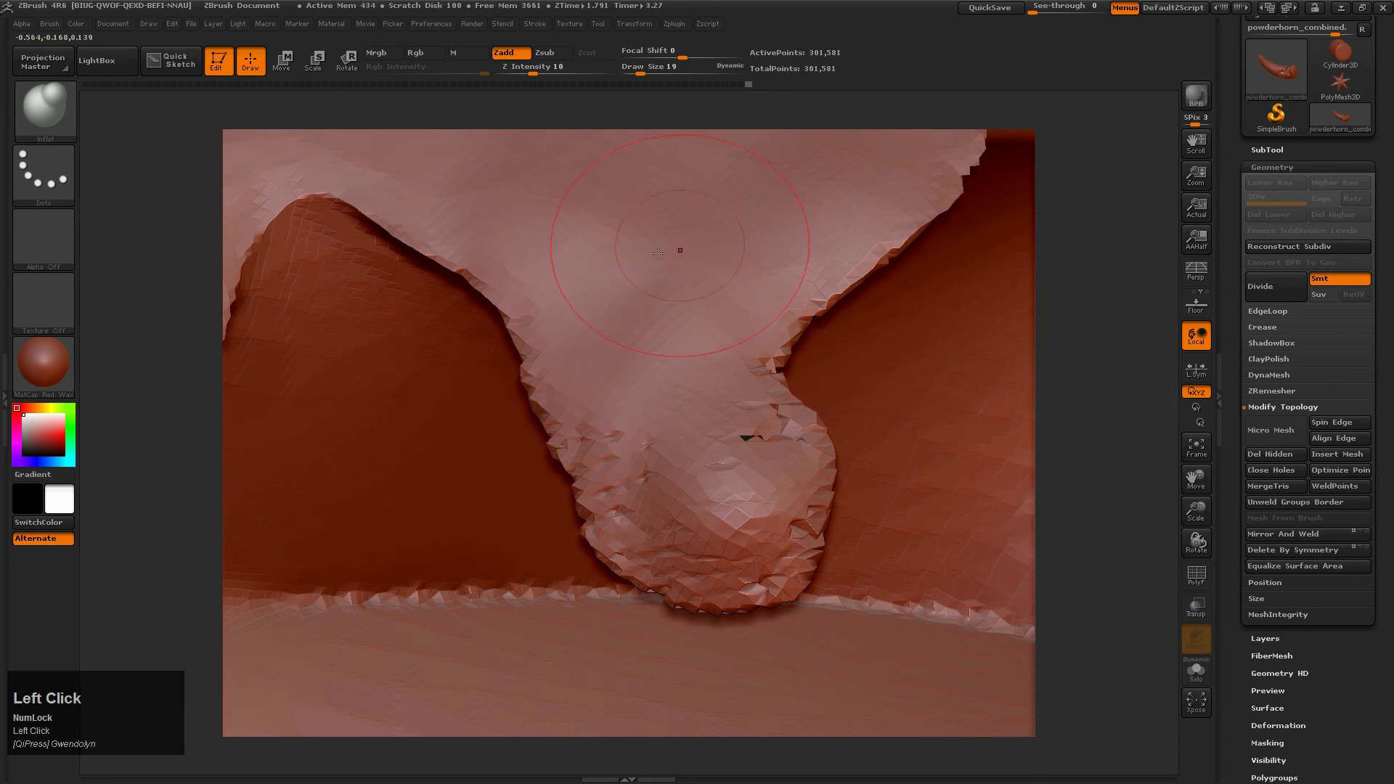
{"action": "right_click_drag", "start_coordinate": [428, 225], "coordinate": [645, 268]}
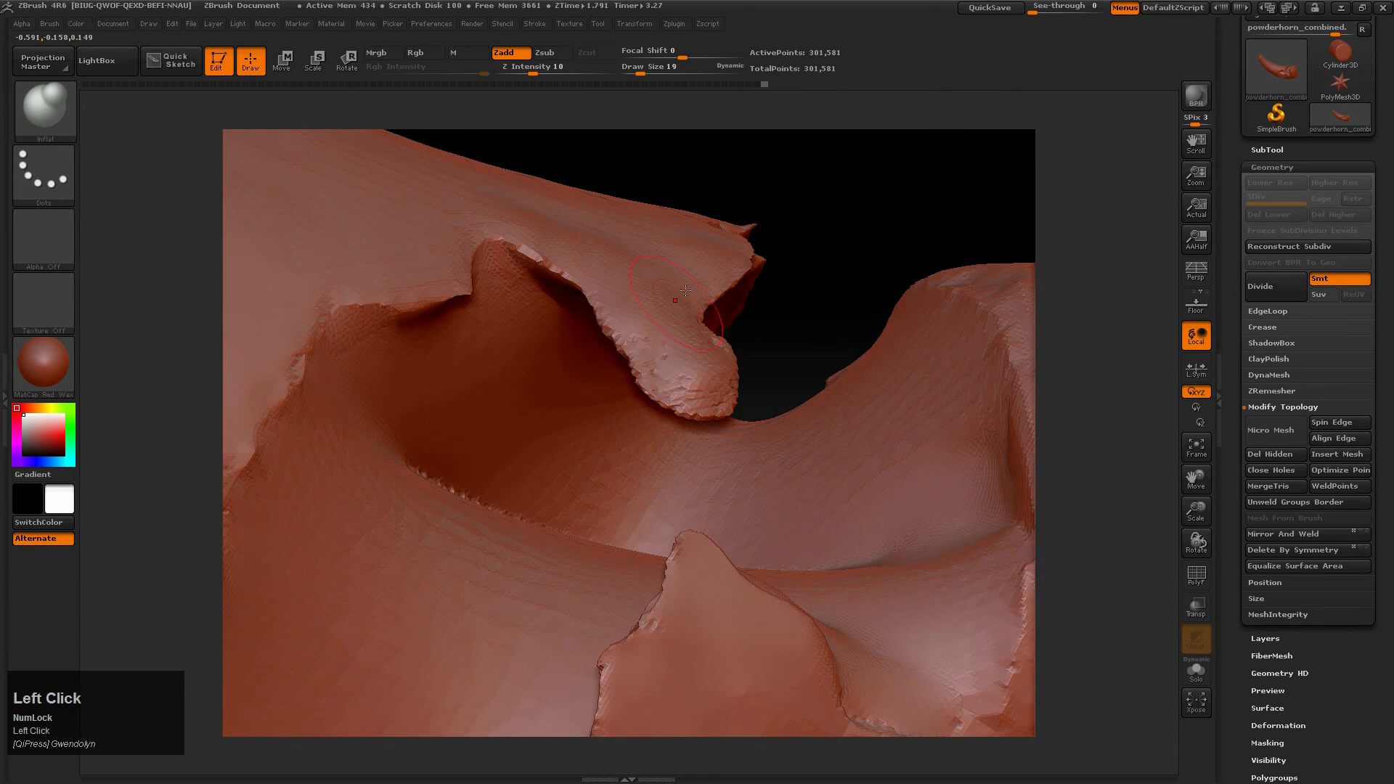
{"action": "right_click_drag", "start_coordinate": [719, 312], "coordinate": [709, 333]}
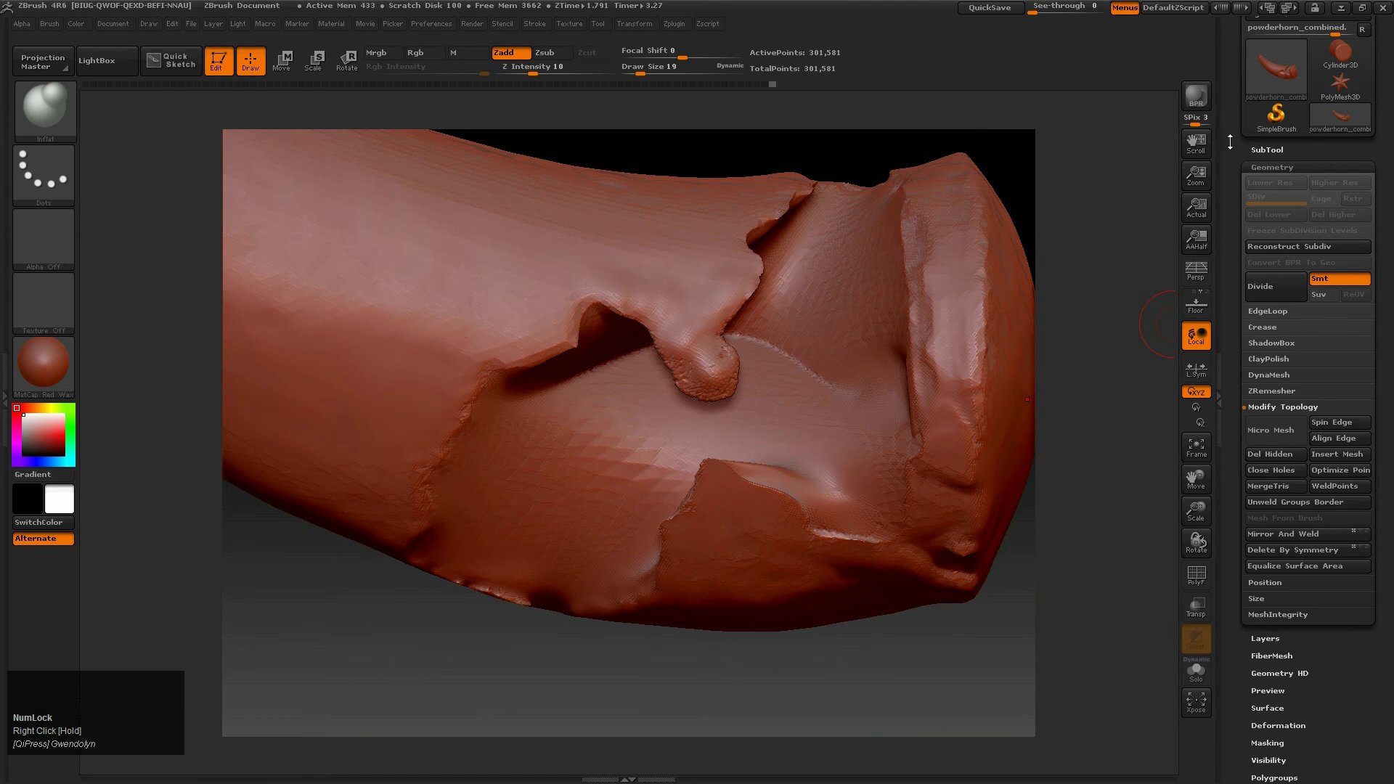
Step: Try to remesh the horn with DynaMesh at resolution 704 and projection on, and undo the remesh
{"action": "left_click", "coordinate": [1269, 167]}
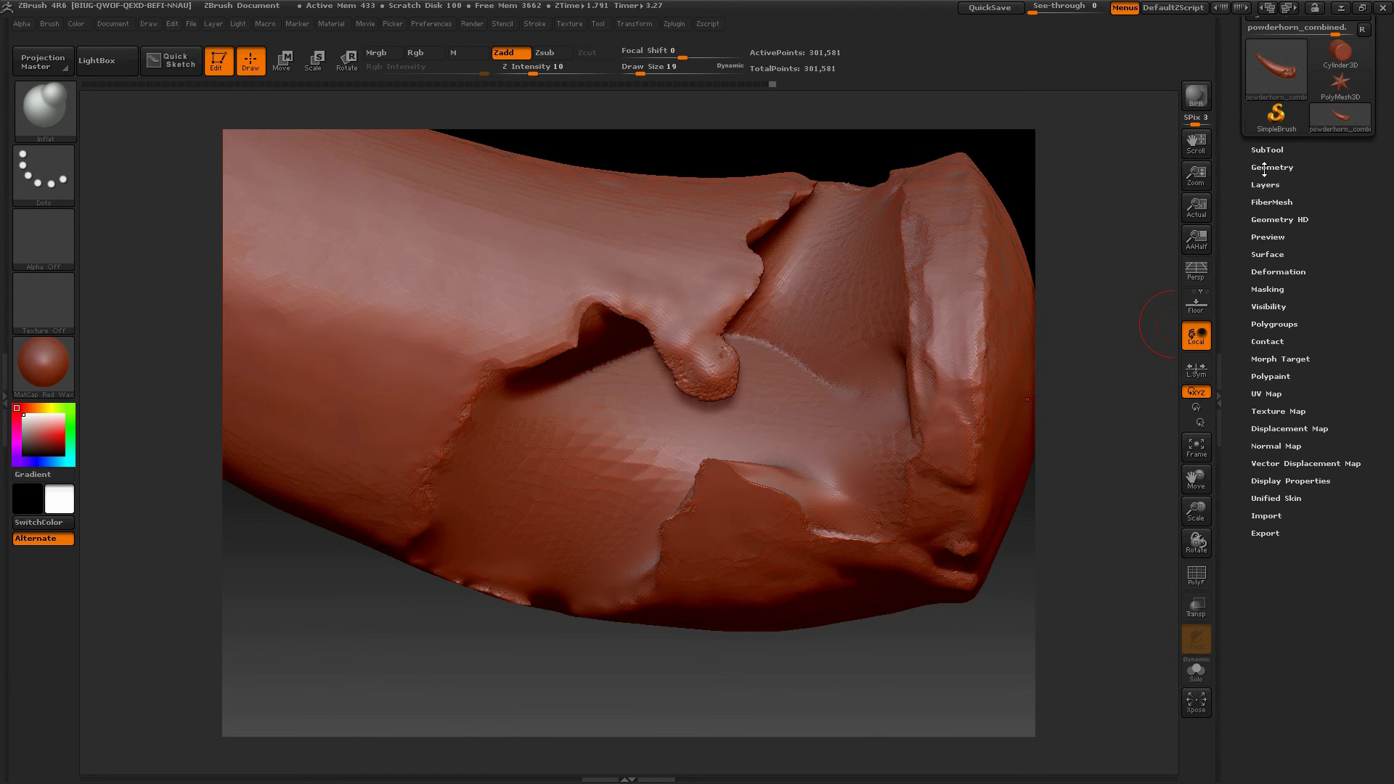
{"action": "left_click", "coordinate": [1253, 166]}
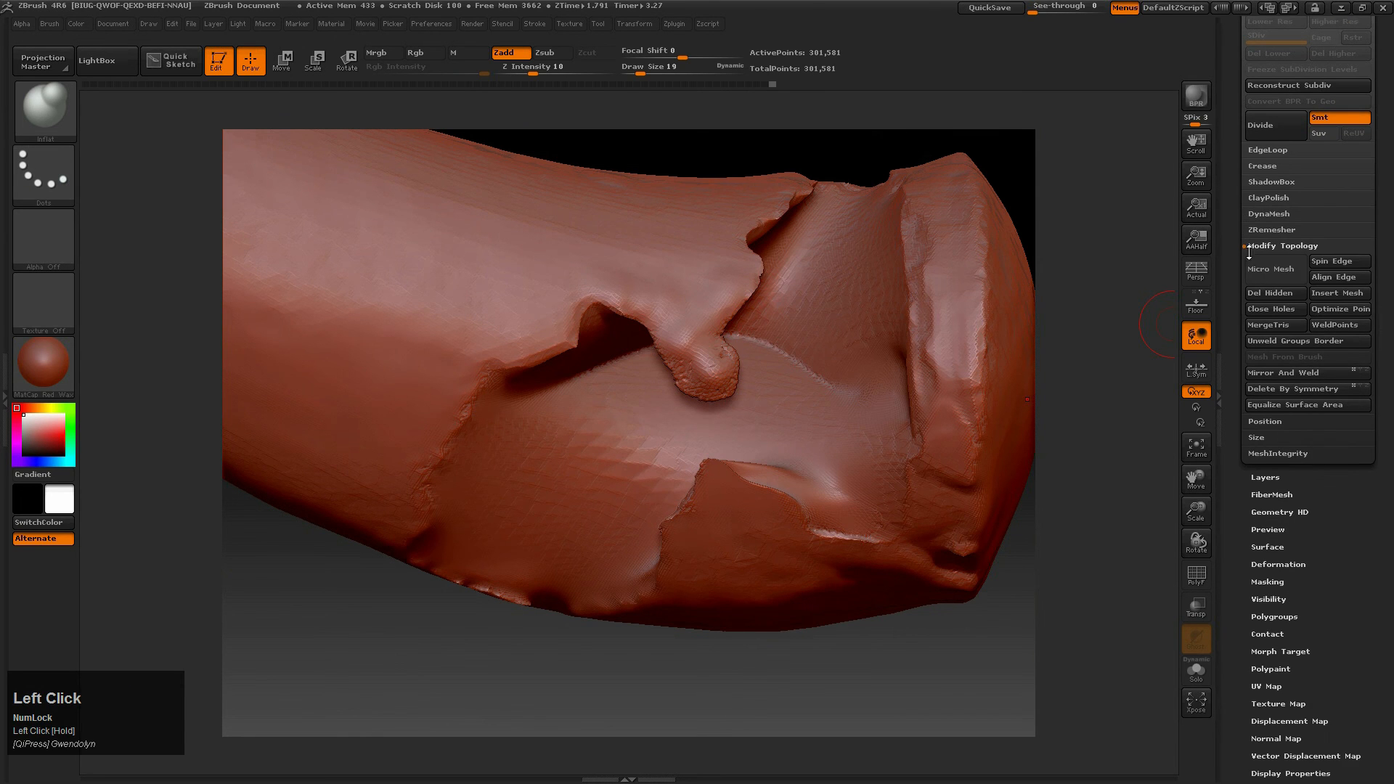
{"action": "left_click", "coordinate": [1274, 213]}
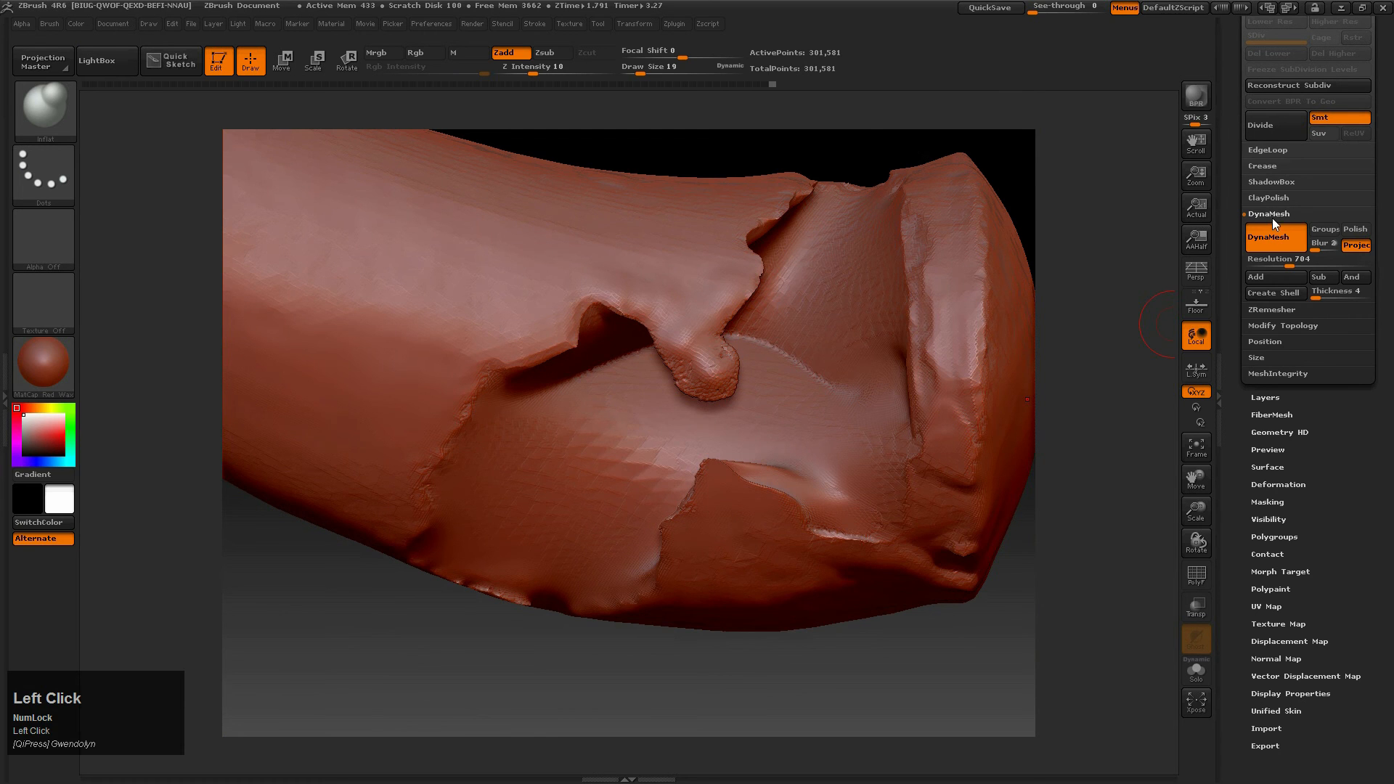
{"action": "mouse_move", "coordinate": [881, 290]}
{"action": "right_mouse_down", "text": "alt"}
{"action": "mouse_move", "coordinate": [734, 436]}
{"action": "mouse_move", "coordinate": [699, 283]}
{"action": "right_mouse_up", "text": "alt"}
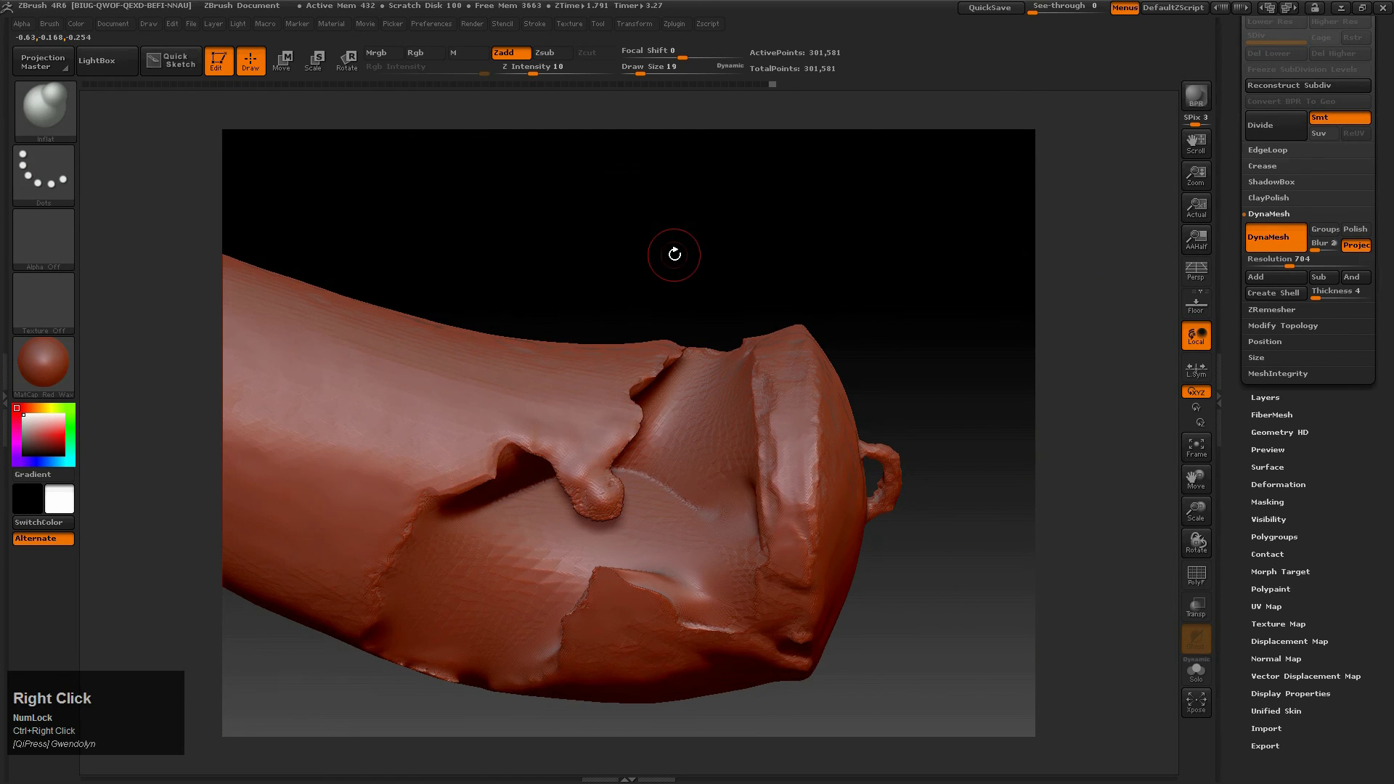
{"action": "key", "text": "ctrl"}
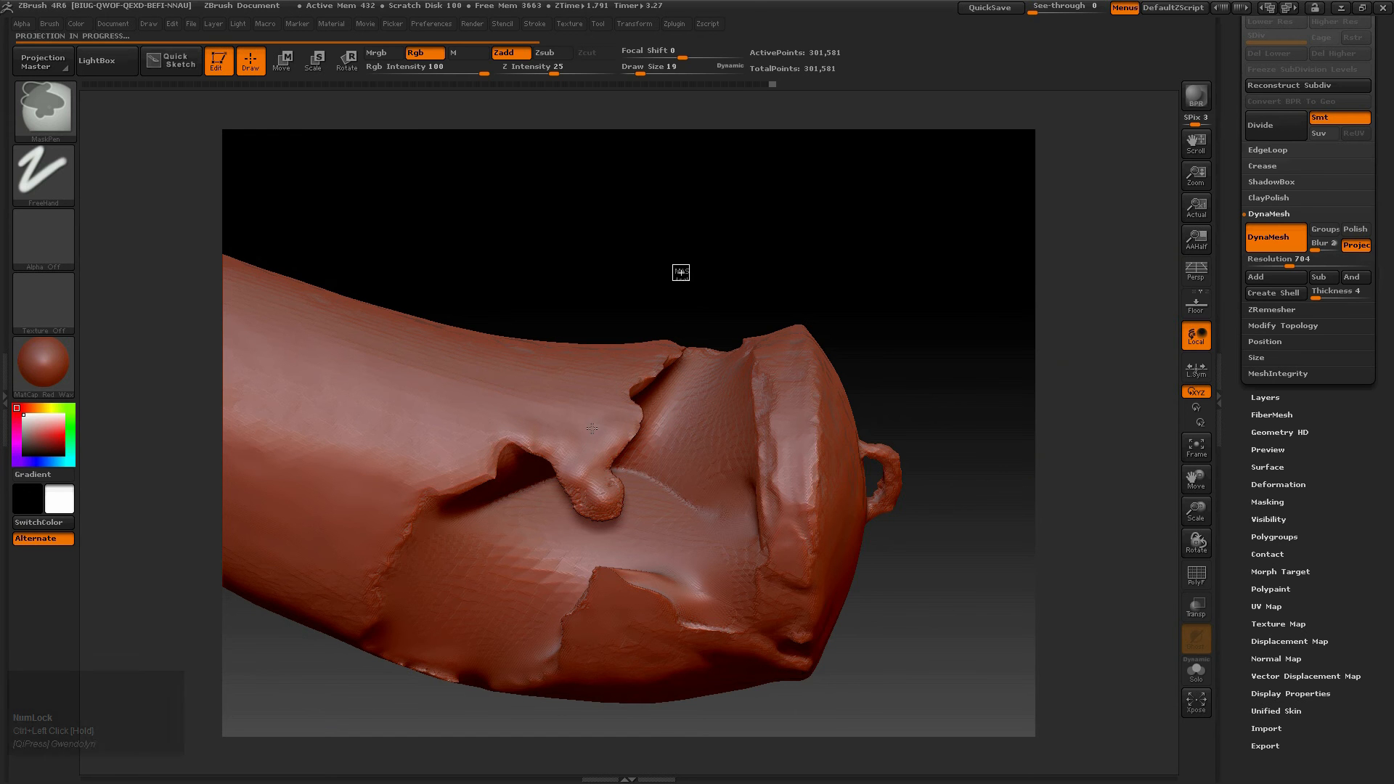
{"action": "mouse_move", "coordinate": [604, 533]}
{"action": "right_mouse_down"}
{"action": "mouse_move", "coordinate": [584, 464]}
{"action": "mouse_move", "coordinate": [608, 383]}
{"action": "mouse_move", "coordinate": [629, 432]}
{"action": "mouse_move", "coordinate": [567, 617]}
{"action": "mouse_move", "coordinate": [654, 528]}
{"action": "mouse_move", "coordinate": [513, 363]}
{"action": "mouse_move", "coordinate": [560, 559]}
{"action": "mouse_move", "coordinate": [655, 525]}
{"action": "mouse_move", "coordinate": [599, 547]}
{"action": "mouse_move", "coordinate": [580, 508]}
{"action": "mouse_move", "coordinate": [619, 470]}
{"action": "mouse_move", "coordinate": [616, 534]}
{"action": "mouse_move", "coordinate": [567, 536]}
{"action": "mouse_move", "coordinate": [643, 445]}
{"action": "mouse_move", "coordinate": [700, 610]}
{"action": "mouse_move", "coordinate": [715, 617]}
{"action": "mouse_move", "coordinate": [780, 561]}
{"action": "mouse_move", "coordinate": [712, 589]}
{"action": "right_mouse_up"}
{"action": "key", "text": "ctrl+z"}
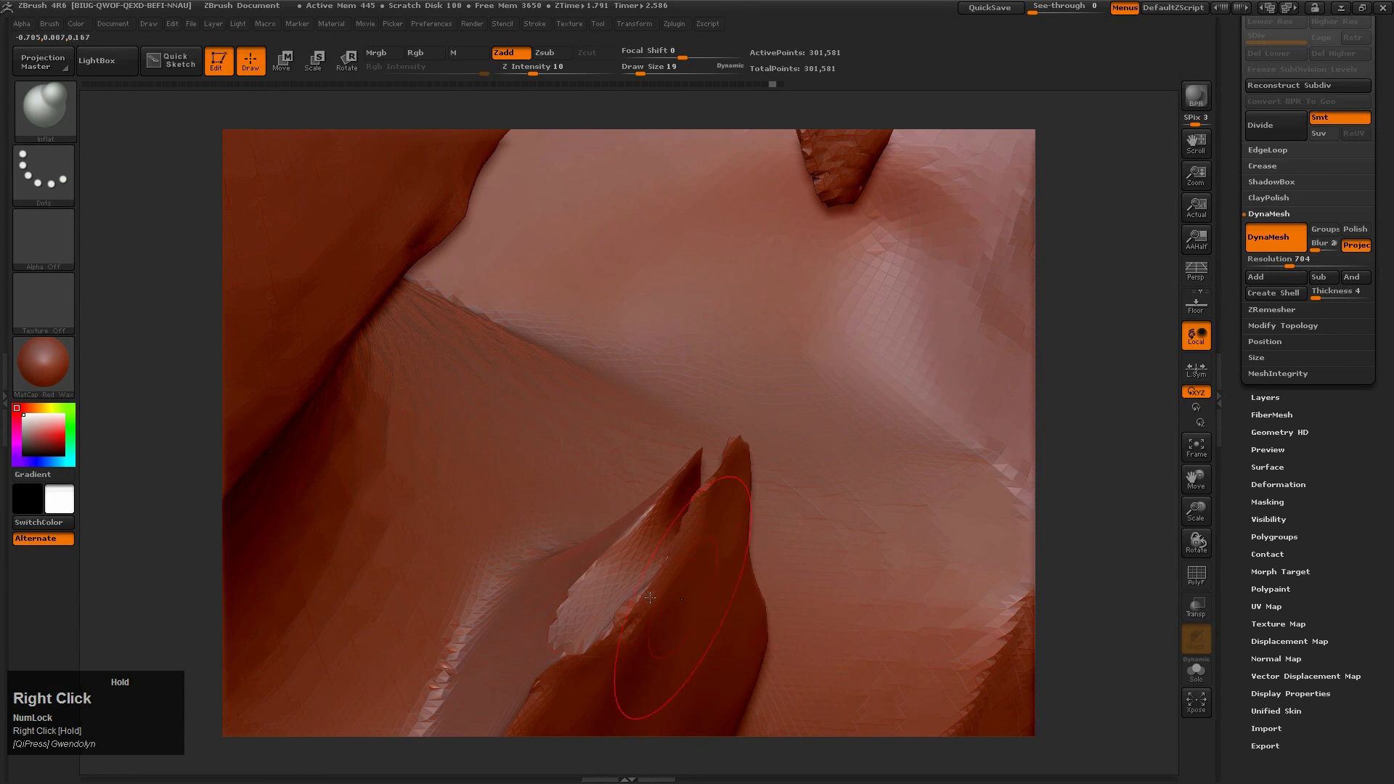
Step: Inflate the thin tip and edges of the overlapping panel and remesh the horn with DynaMesh at resolution 704
{"action": "right_click_drag", "start_coordinate": [648, 527], "coordinate": [293, 219]}
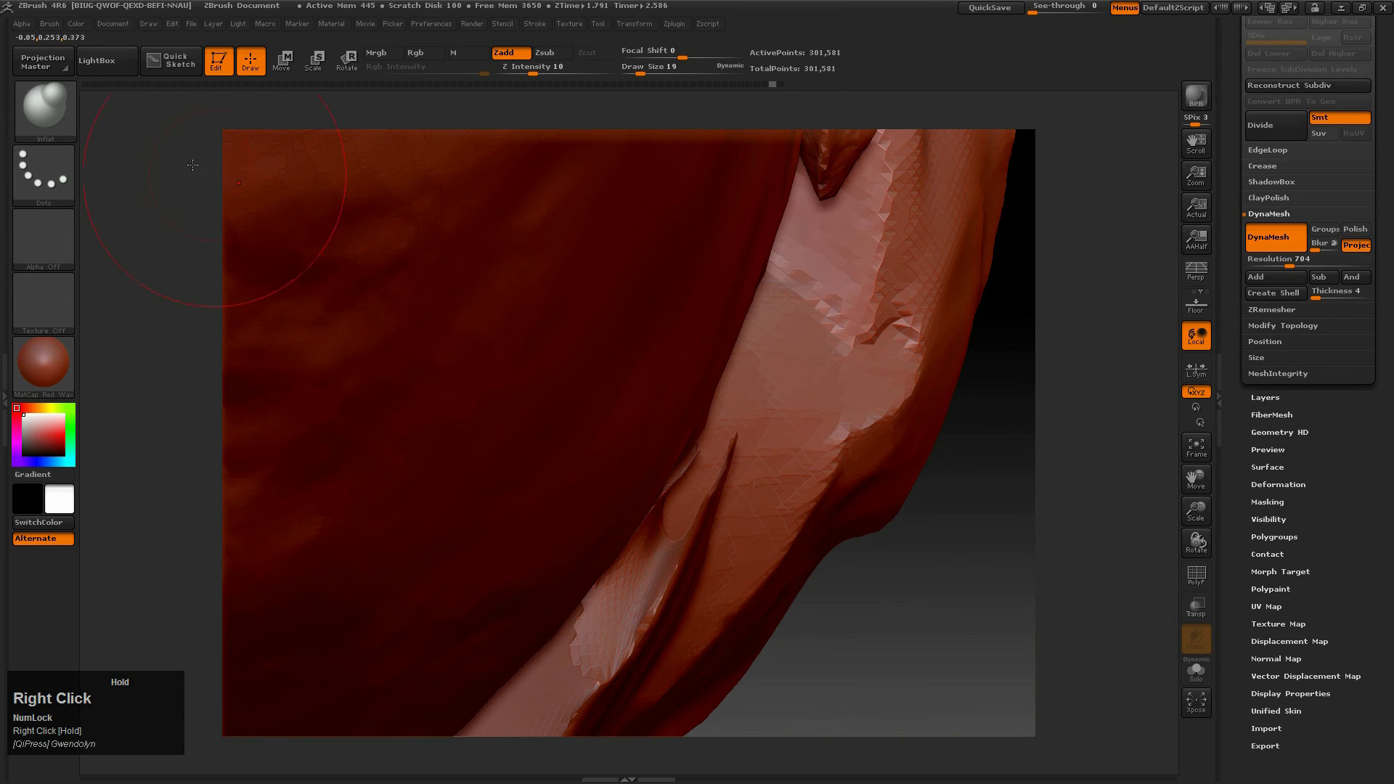
{"action": "right_click_drag", "start_coordinate": [680, 571], "coordinate": [651, 529]}
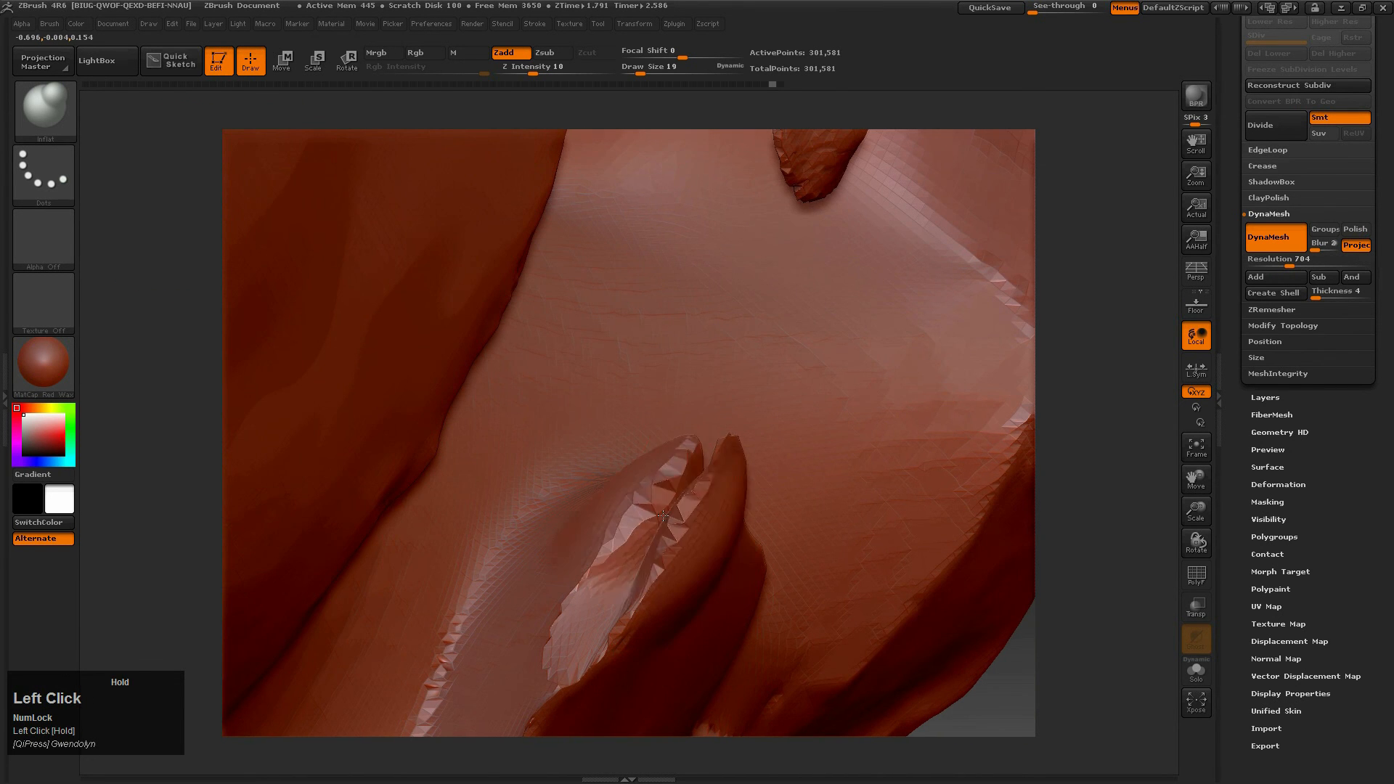
{"action": "right_click_drag", "start_coordinate": [703, 579], "coordinate": [924, 470]}
{"action": "right_click_drag", "start_coordinate": [916, 486], "coordinate": [826, 455]}
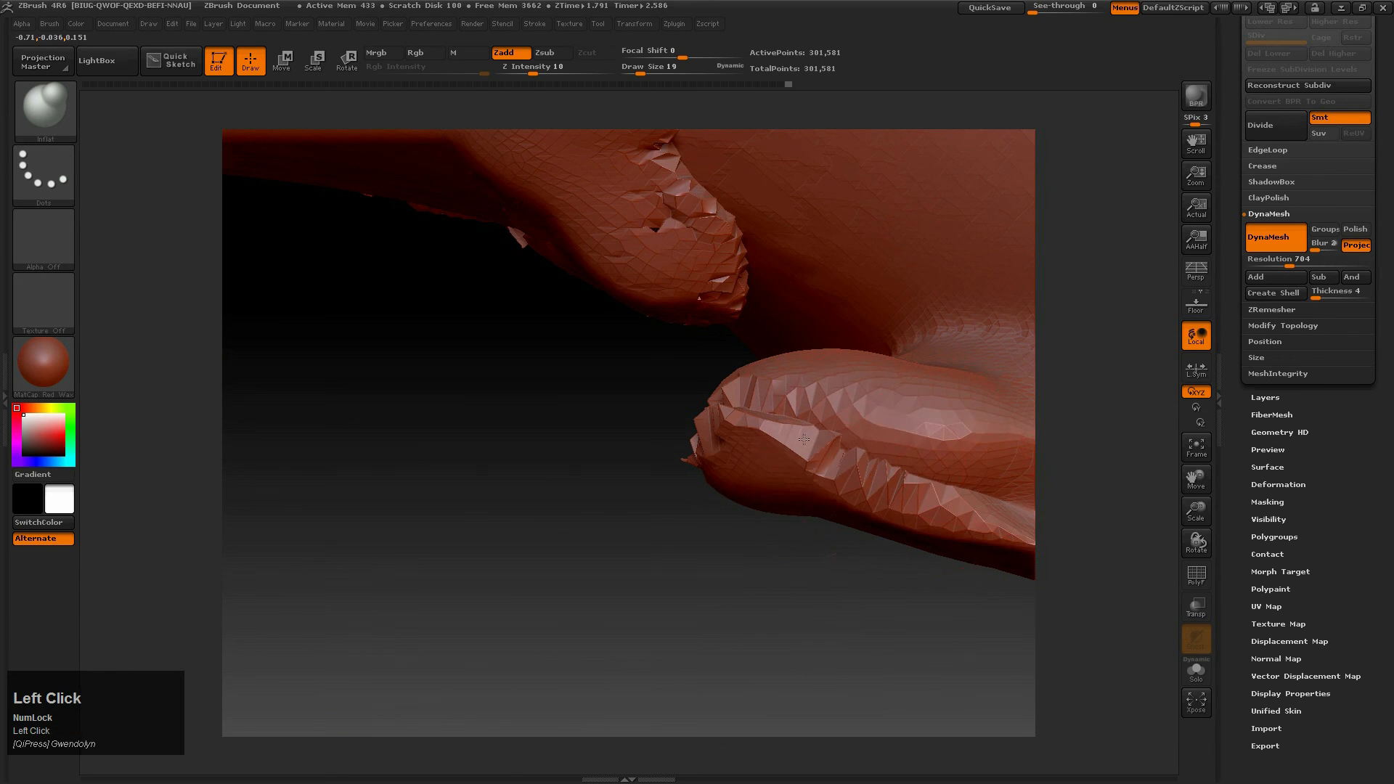
{"action": "mouse_move", "coordinate": [881, 523]}
{"action": "right_mouse_down"}
{"action": "mouse_move", "coordinate": [835, 498]}
{"action": "mouse_move", "coordinate": [828, 395]}
{"action": "mouse_move", "coordinate": [731, 473]}
{"action": "mouse_move", "coordinate": [737, 490]}
{"action": "mouse_move", "coordinate": [816, 488]}
{"action": "right_mouse_up"}
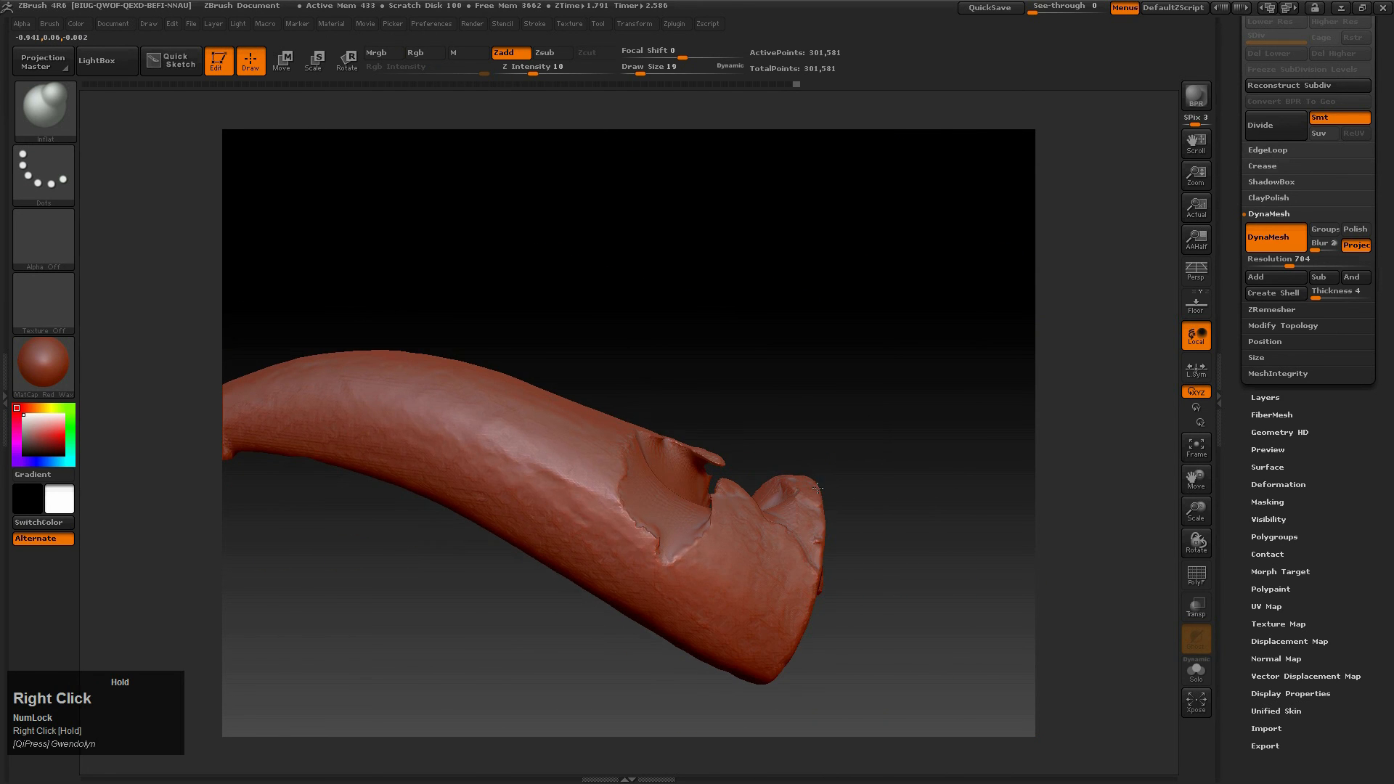
{"action": "left_click", "coordinate": [768, 410], "text": "ctrl"}
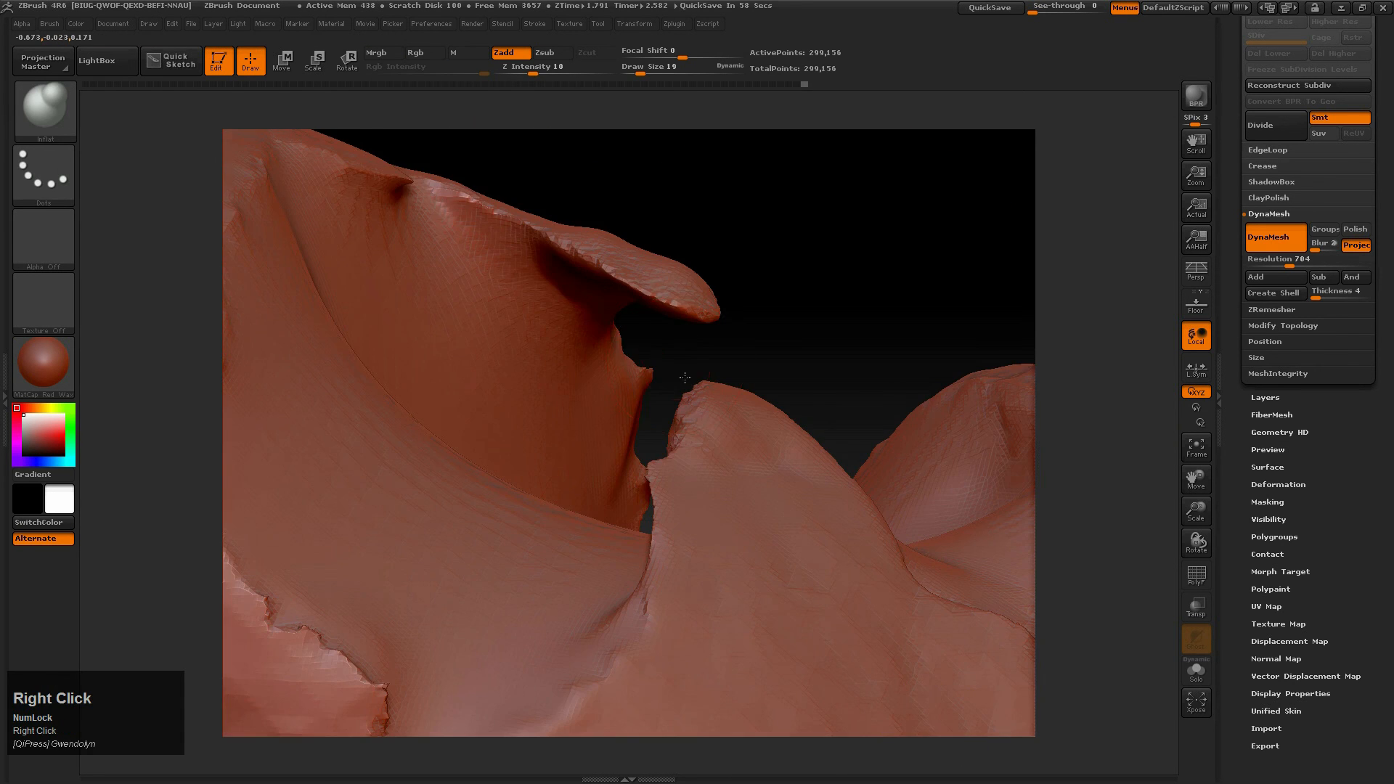
Step: Smooth the jagged edges of the overlapping panel's tip and the tab on the broken edge
{"action": "right_click_drag", "start_coordinate": [684, 378], "coordinate": [860, 443]}
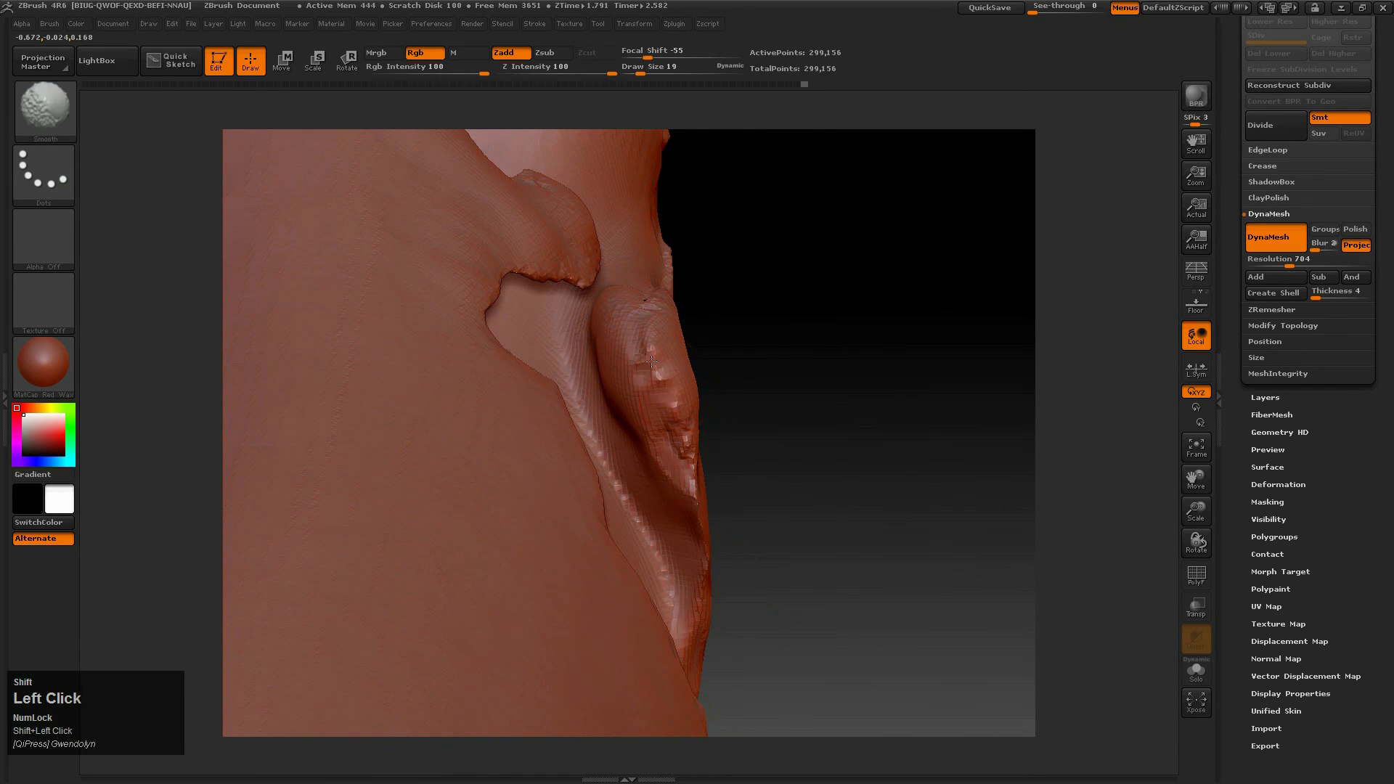
{"action": "mouse_move", "coordinate": [675, 383]}
{"action": "right_mouse_down"}
{"action": "mouse_move", "coordinate": [520, 422]}
{"action": "mouse_move", "coordinate": [632, 472]}
{"action": "right_mouse_up"}
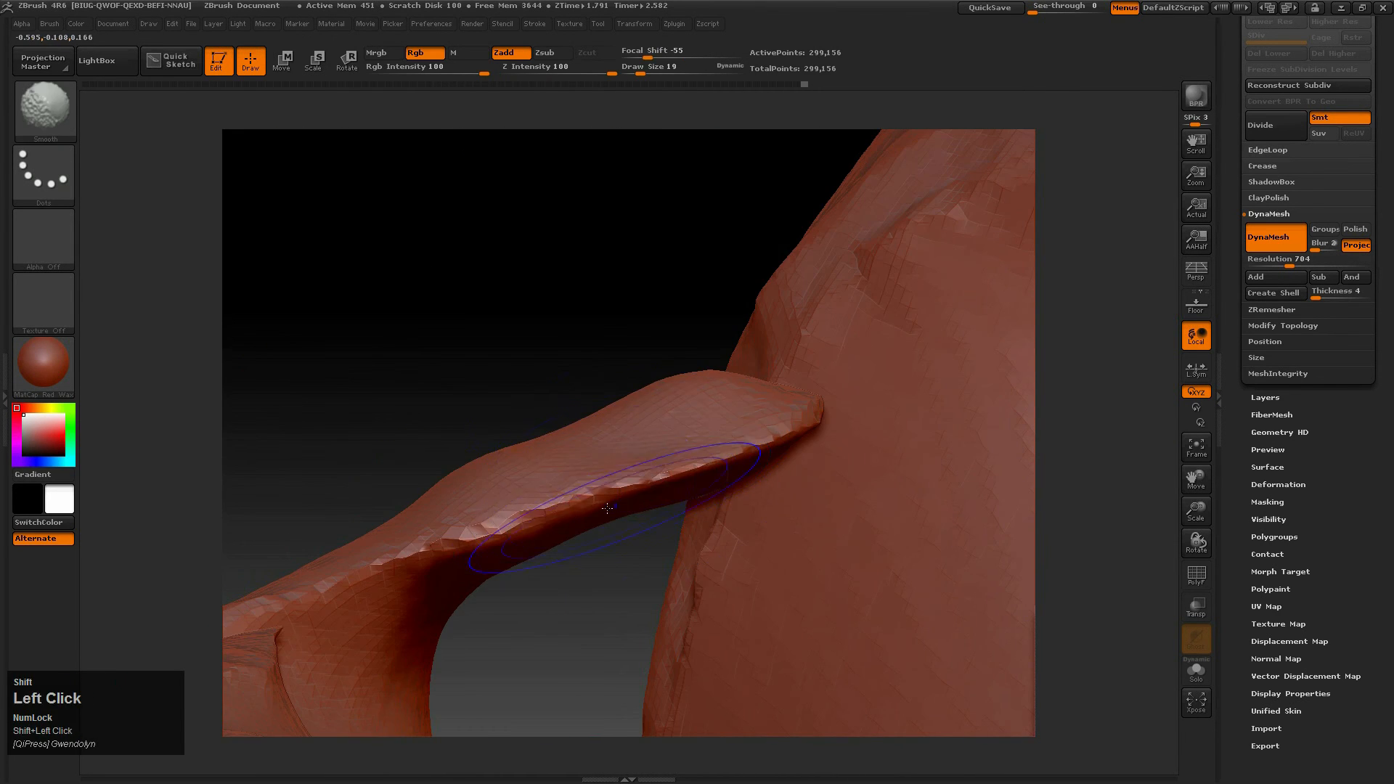
{"action": "mouse_move", "coordinate": [722, 458]}
{"action": "right_mouse_down"}
{"action": "mouse_move", "coordinate": [617, 406]}
{"action": "mouse_move", "coordinate": [687, 441]}
{"action": "mouse_move", "coordinate": [775, 391]}
{"action": "mouse_move", "coordinate": [674, 359]}
{"action": "mouse_move", "coordinate": [714, 373]}
{"action": "mouse_move", "coordinate": [698, 370]}
{"action": "mouse_move", "coordinate": [715, 418]}
{"action": "mouse_move", "coordinate": [702, 357]}
{"action": "mouse_move", "coordinate": [715, 333]}
{"action": "right_mouse_up"}
{"action": "left_click_drag", "start_coordinate": [719, 336], "coordinate": [730, 349], "text": "shift"}
{"action": "right_click_drag", "start_coordinate": [778, 406], "coordinate": [641, 487]}
{"action": "left_click_drag", "start_coordinate": [738, 660], "coordinate": [791, 640], "text": "shift"}
{"action": "mouse_move", "coordinate": [825, 641]}
{"action": "right_mouse_down", "text": "ctrl"}
{"action": "mouse_move", "coordinate": [700, 416]}
{"action": "mouse_move", "coordinate": [702, 334]}
{"action": "right_mouse_up", "text": "ctrl"}
Step: Flatten the bump beside the opening at the horn's narrow end with the TrimDynamic brush and undo the last stroke
{"action": "mouse_move", "coordinate": [703, 334]}
{"action": "right_mouse_down", "text": "alt"}
{"action": "mouse_move", "coordinate": [766, 553]}
{"action": "mouse_move", "coordinate": [864, 569]}
{"action": "right_mouse_up", "text": "alt"}
{"action": "right_click_drag", "start_coordinate": [538, 466], "coordinate": [621, 406], "text": "ctrl"}
{"action": "mouse_move", "coordinate": [620, 406]}
{"action": "right_mouse_down"}
{"action": "mouse_move", "coordinate": [663, 456]}
{"action": "mouse_move", "coordinate": [673, 432]}
{"action": "mouse_move", "coordinate": [641, 400]}
{"action": "right_mouse_up"}
{"action": "right_click_drag", "start_coordinate": [606, 513], "coordinate": [542, 373]}
{"action": "right_click_drag", "start_coordinate": [635, 443], "coordinate": [584, 448]}
{"action": "key", "text": "b"}
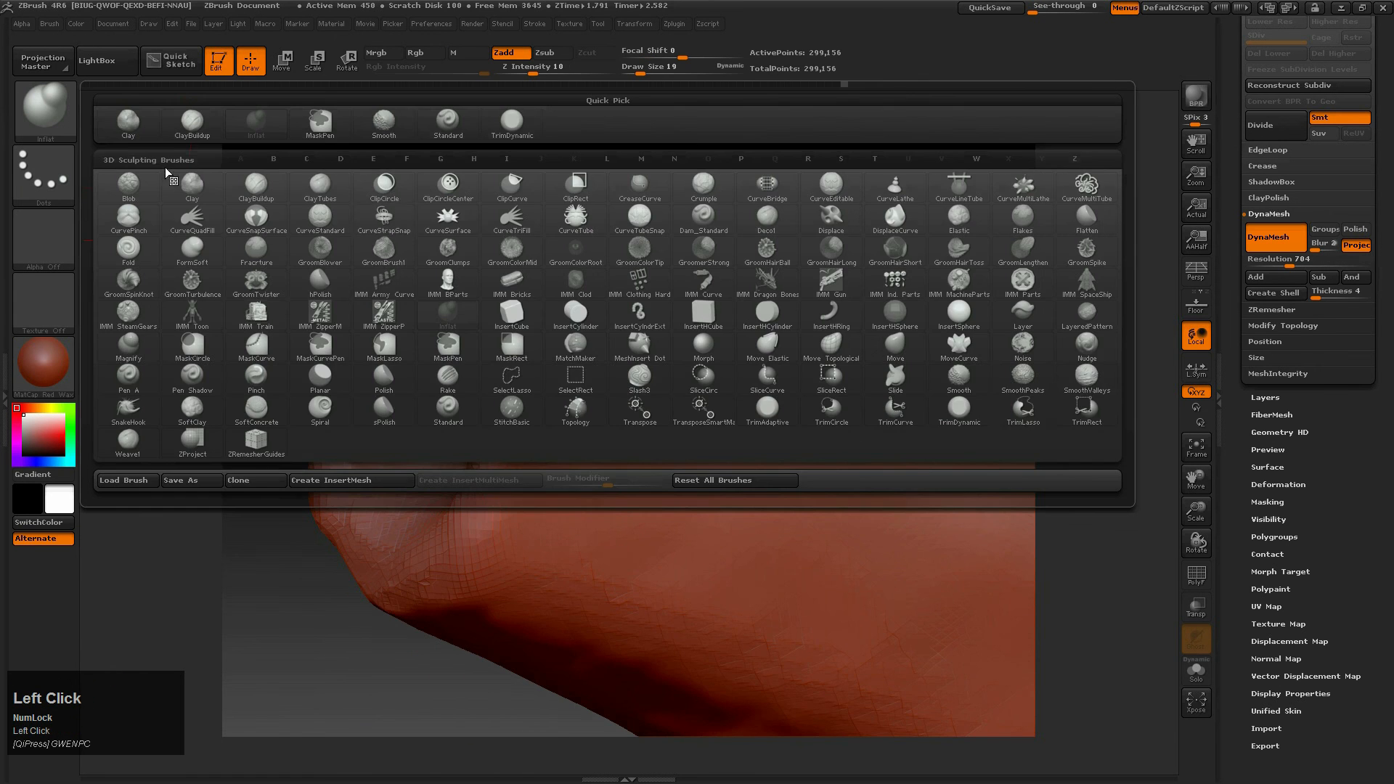
{"action": "left_click", "coordinate": [980, 419]}
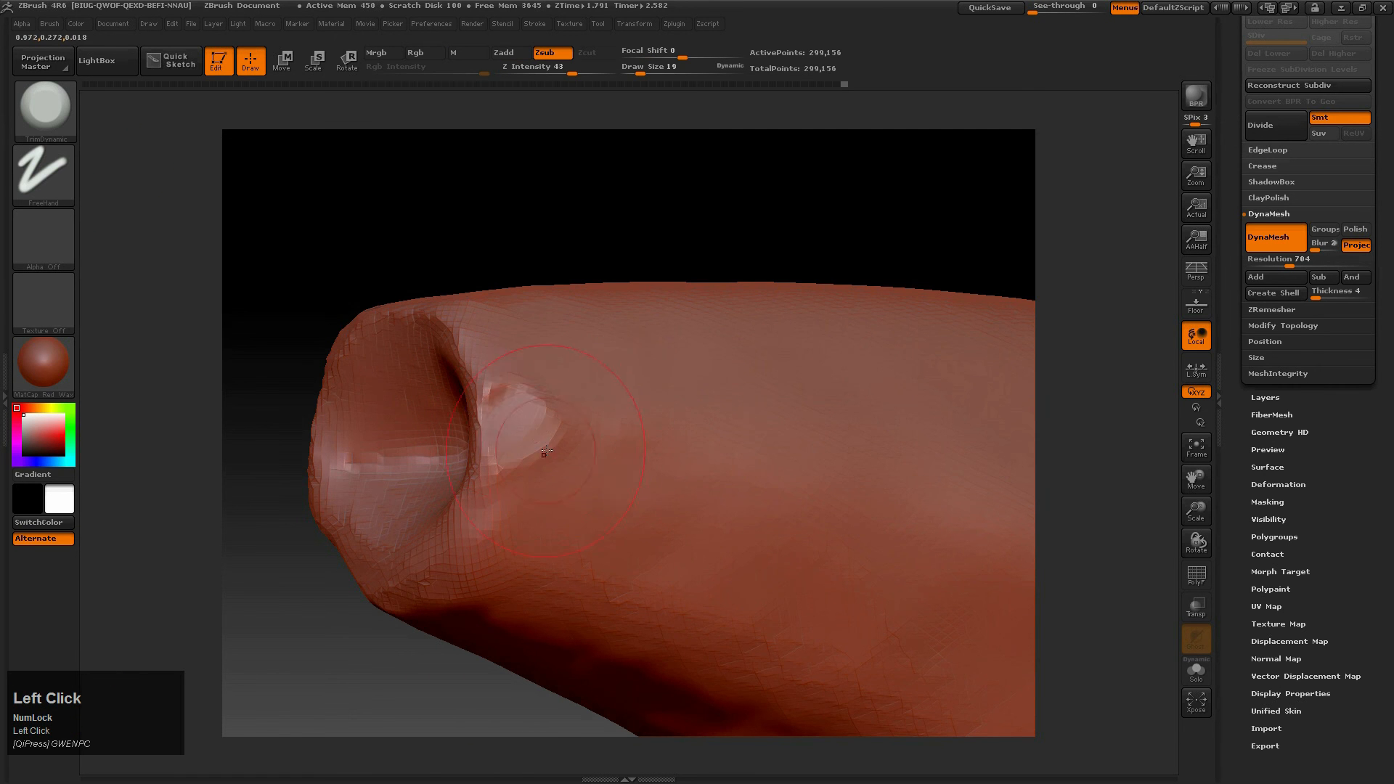
{"action": "mouse_move", "coordinate": [708, 521]}
{"action": "right_mouse_down"}
{"action": "mouse_move", "coordinate": [684, 508]}
{"action": "mouse_move", "coordinate": [682, 609]}
{"action": "mouse_move", "coordinate": [742, 643]}
{"action": "right_mouse_up"}
{"action": "key", "text": "ctrl+z"}
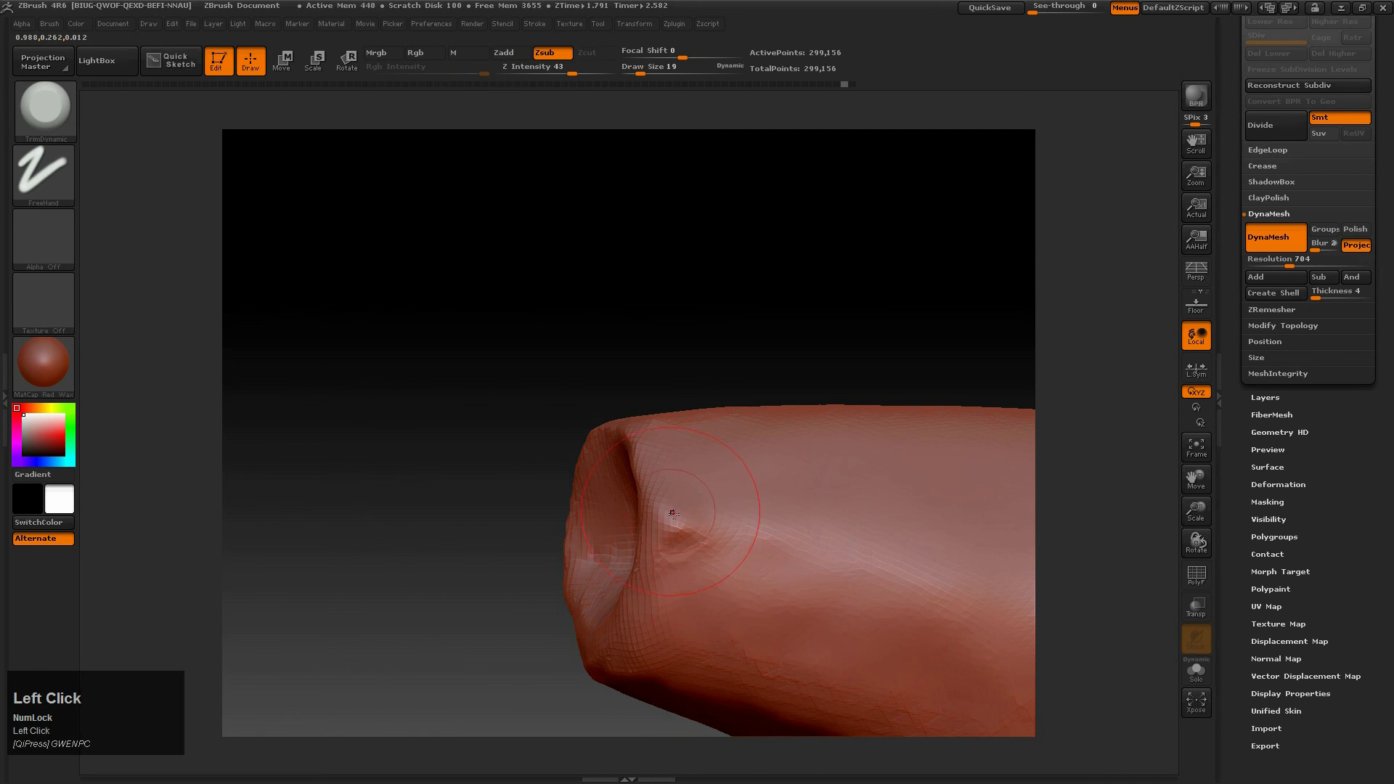
{"action": "right_click_drag", "start_coordinate": [688, 513], "coordinate": [397, 349]}
Step: Flatten the puffy corner of the overlapping panel near the end cap with the TrimDynamic brush at draw size 32
{"action": "right_click_drag", "start_coordinate": [909, 608], "coordinate": [862, 166]}
{"action": "right_click_drag", "start_coordinate": [864, 397], "coordinate": [836, 413], "text": "ctrl"}
{"action": "right_click_drag", "start_coordinate": [836, 414], "coordinate": [785, 520], "text": "alt"}
{"action": "right_click_drag", "start_coordinate": [708, 594], "coordinate": [788, 575]}
{"action": "right_click_drag", "start_coordinate": [886, 605], "coordinate": [807, 492]}
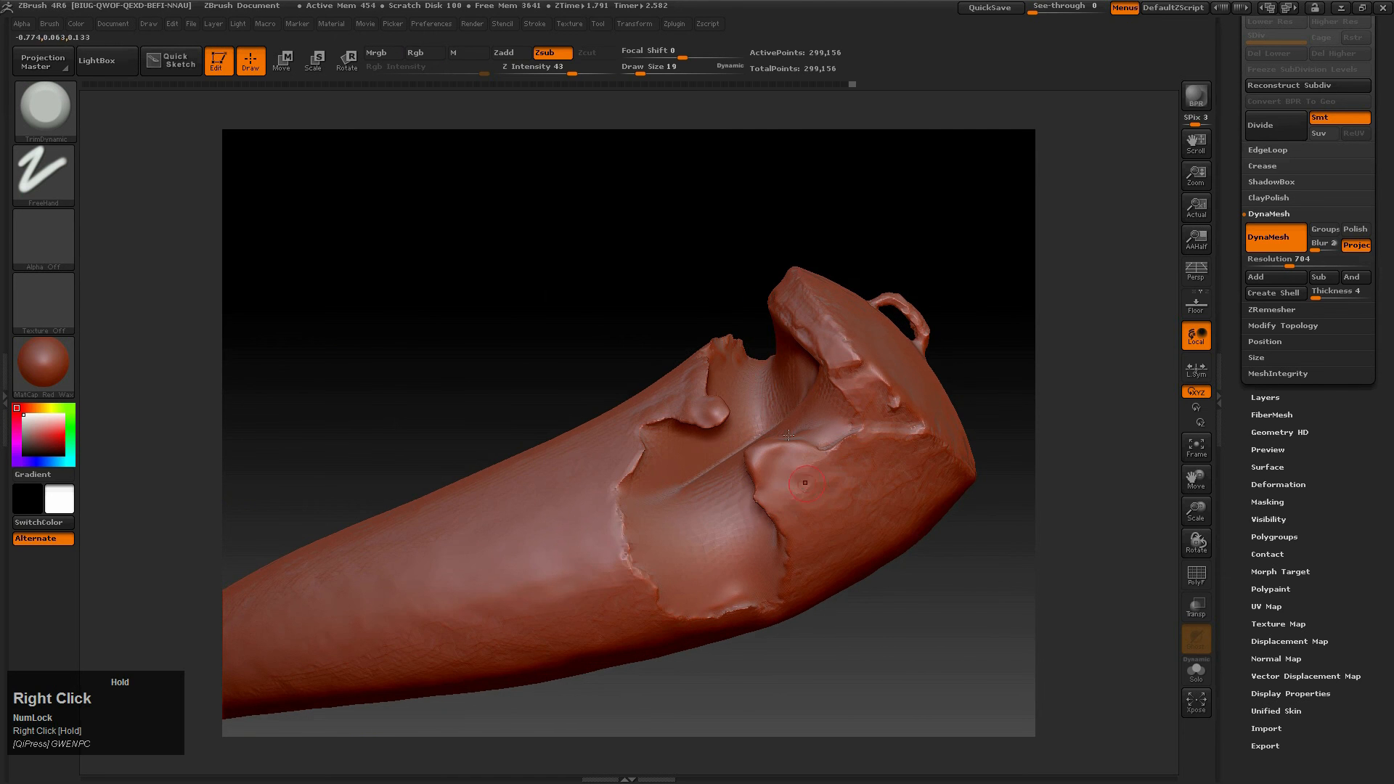
{"action": "right_click_drag", "start_coordinate": [632, 371], "coordinate": [722, 449], "text": "ctrl"}
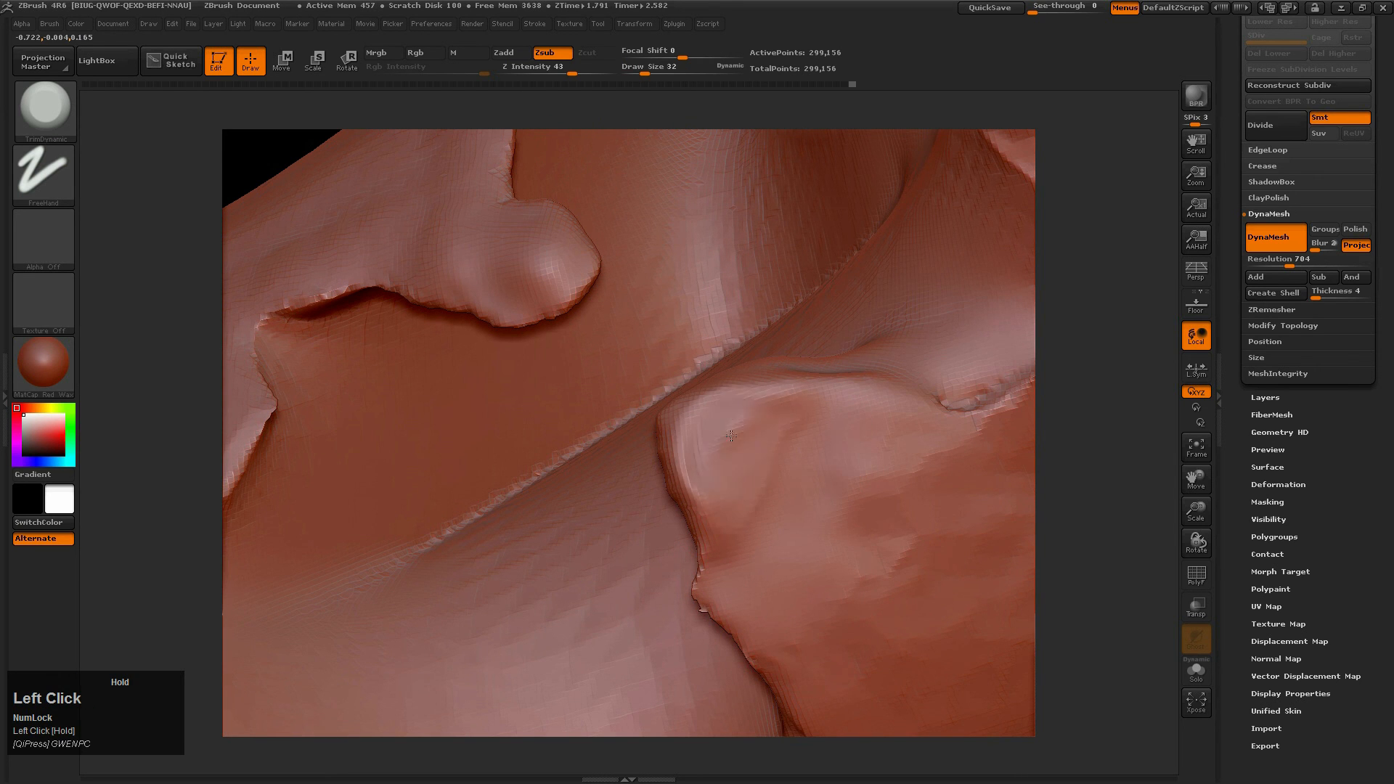
{"action": "left_click_drag", "start_coordinate": [730, 471], "coordinate": [758, 441]}
{"action": "mouse_move", "coordinate": [782, 441]}
{"action": "right_mouse_down"}
{"action": "mouse_move", "coordinate": [815, 512]}
{"action": "mouse_move", "coordinate": [775, 458]}
{"action": "mouse_move", "coordinate": [777, 434]}
{"action": "right_mouse_up"}
{"action": "left_click", "coordinate": [778, 434]}
Step: Flatten the bulging rounded tab on the horn's broken edge with the TrimDynamic brush at draw size 32
{"action": "right_click_drag", "start_coordinate": [673, 441], "coordinate": [693, 470]}
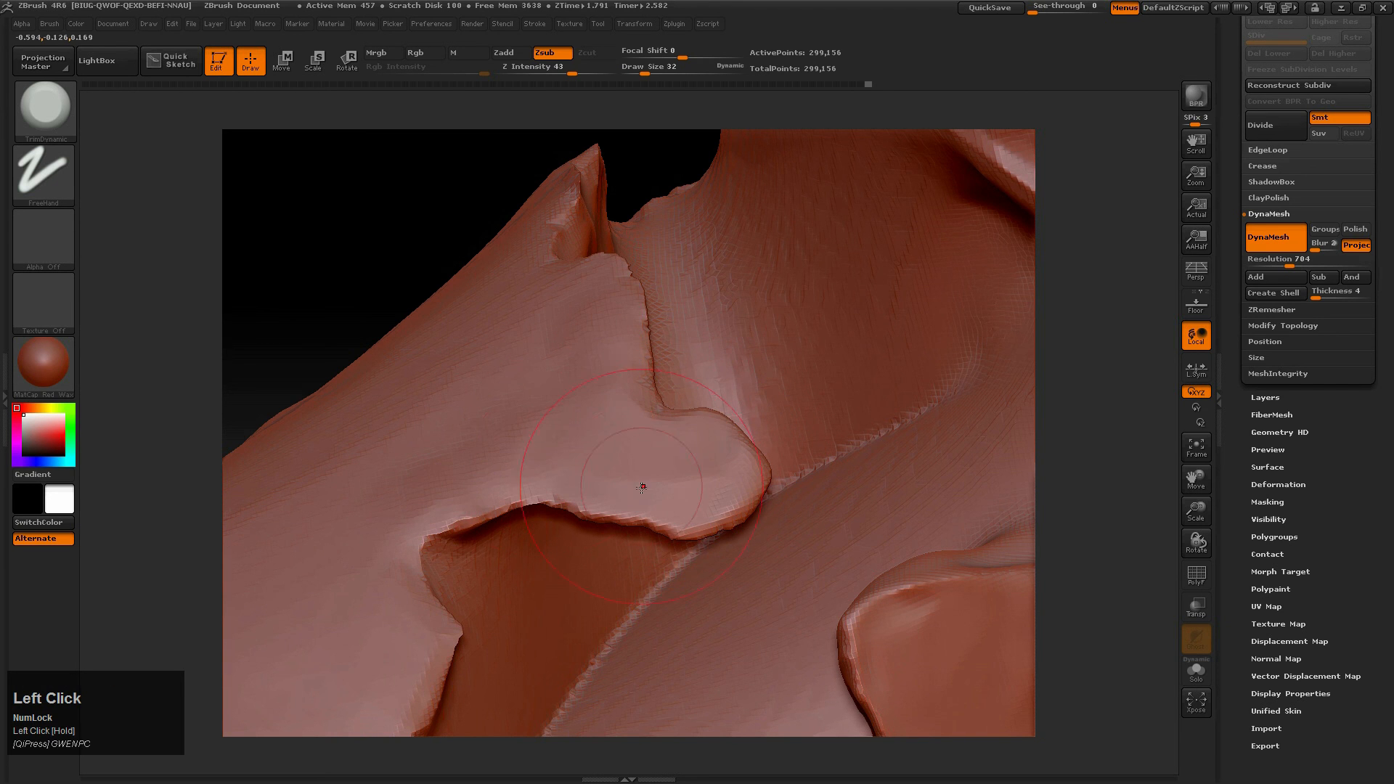
{"action": "right_click_drag", "start_coordinate": [666, 450], "coordinate": [658, 480]}
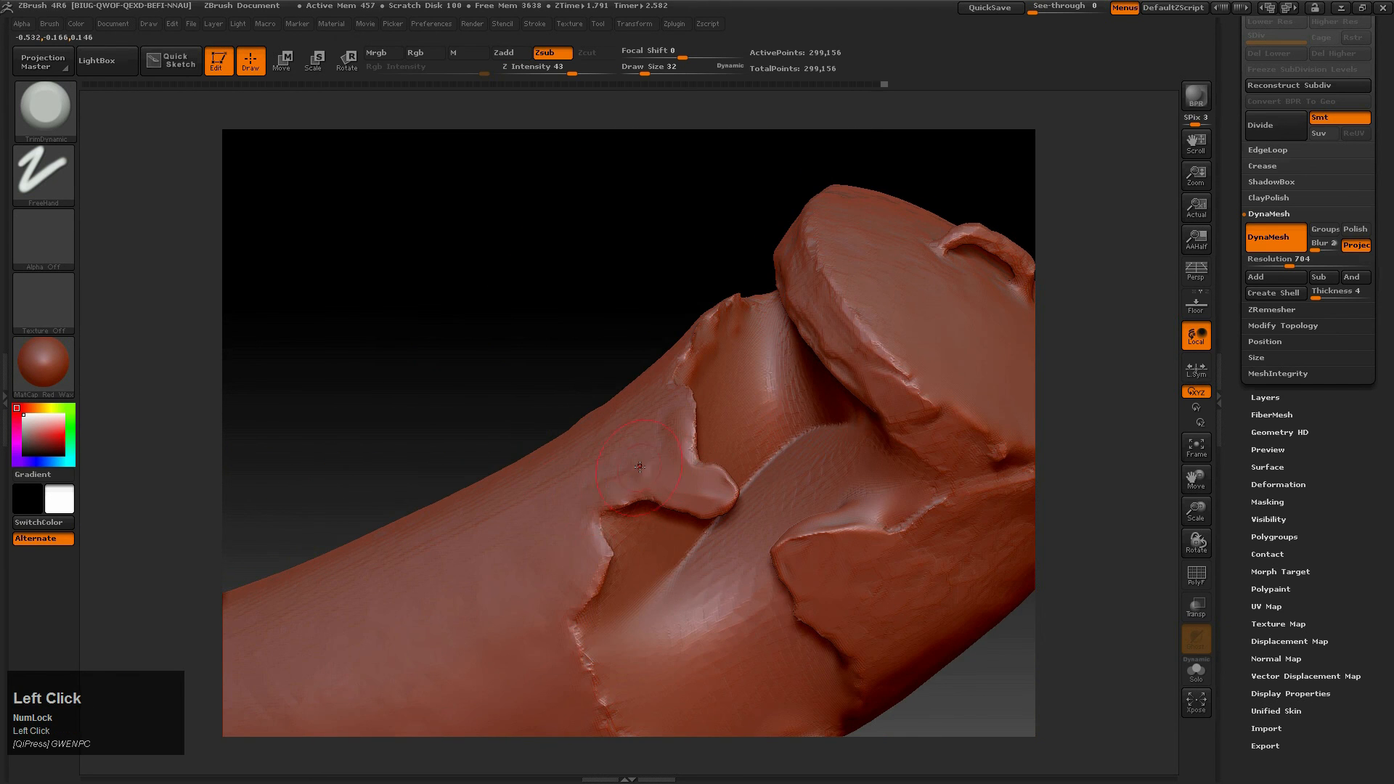
{"action": "mouse_move", "coordinate": [675, 444]}
{"action": "right_mouse_down"}
{"action": "mouse_move", "coordinate": [613, 478]}
{"action": "mouse_move", "coordinate": [616, 415]}
{"action": "mouse_move", "coordinate": [729, 553]}
{"action": "mouse_move", "coordinate": [710, 429]}
{"action": "right_mouse_up"}
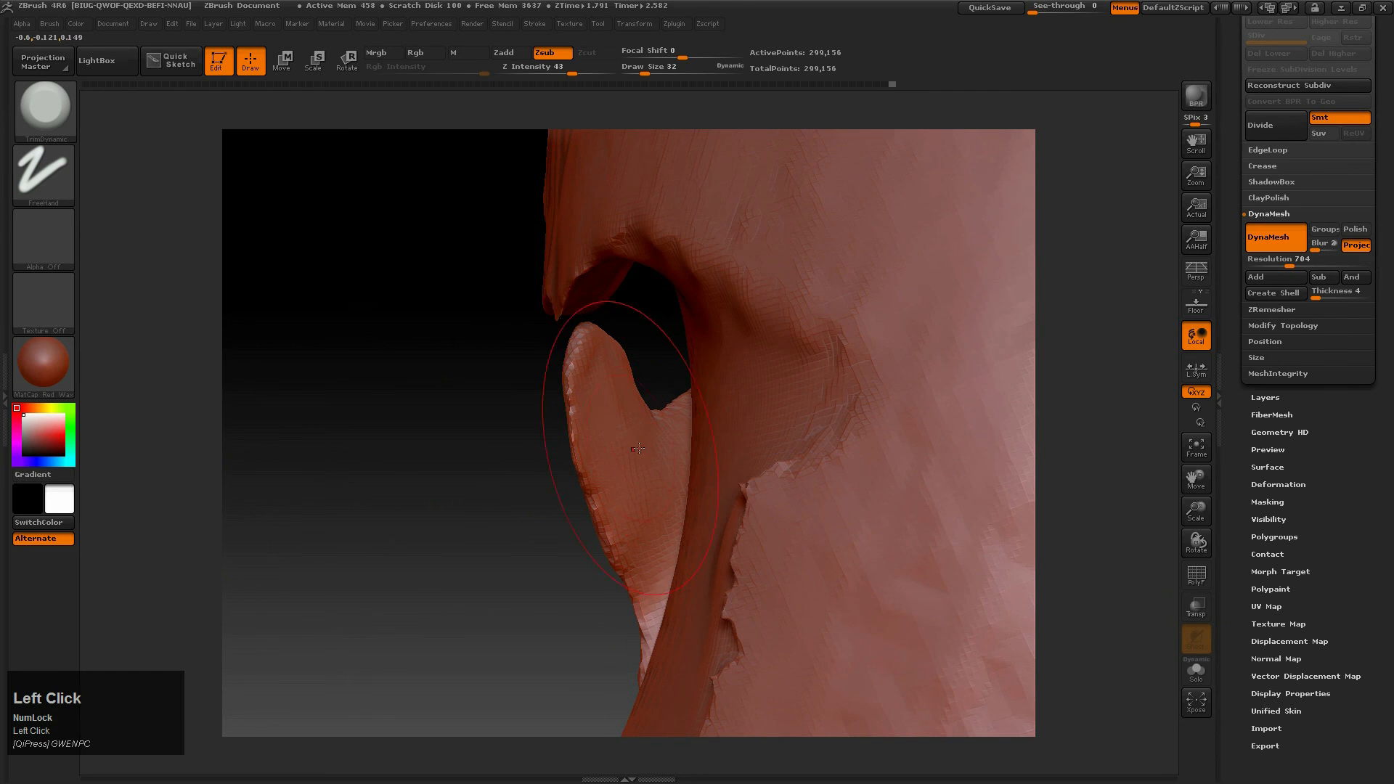
Step: Flatten and even out the surface around the tab's base with the TrimDynamic brush at draw size 28
{"action": "mouse_move", "coordinate": [664, 476]}
{"action": "right_mouse_down", "text": "ctrl"}
{"action": "mouse_move", "coordinate": [772, 423]}
{"action": "mouse_move", "coordinate": [876, 472]}
{"action": "mouse_move", "coordinate": [769, 406]}
{"action": "mouse_move", "coordinate": [709, 515]}
{"action": "mouse_move", "coordinate": [755, 689]}
{"action": "right_mouse_up", "text": "ctrl"}
{"action": "right_click_drag", "start_coordinate": [755, 690], "coordinate": [773, 674]}
{"action": "mouse_move", "coordinate": [886, 579]}
{"action": "right_mouse_down", "text": "alt"}
{"action": "mouse_move", "coordinate": [707, 414]}
{"action": "mouse_move", "coordinate": [670, 440]}
{"action": "right_mouse_up", "text": "alt"}
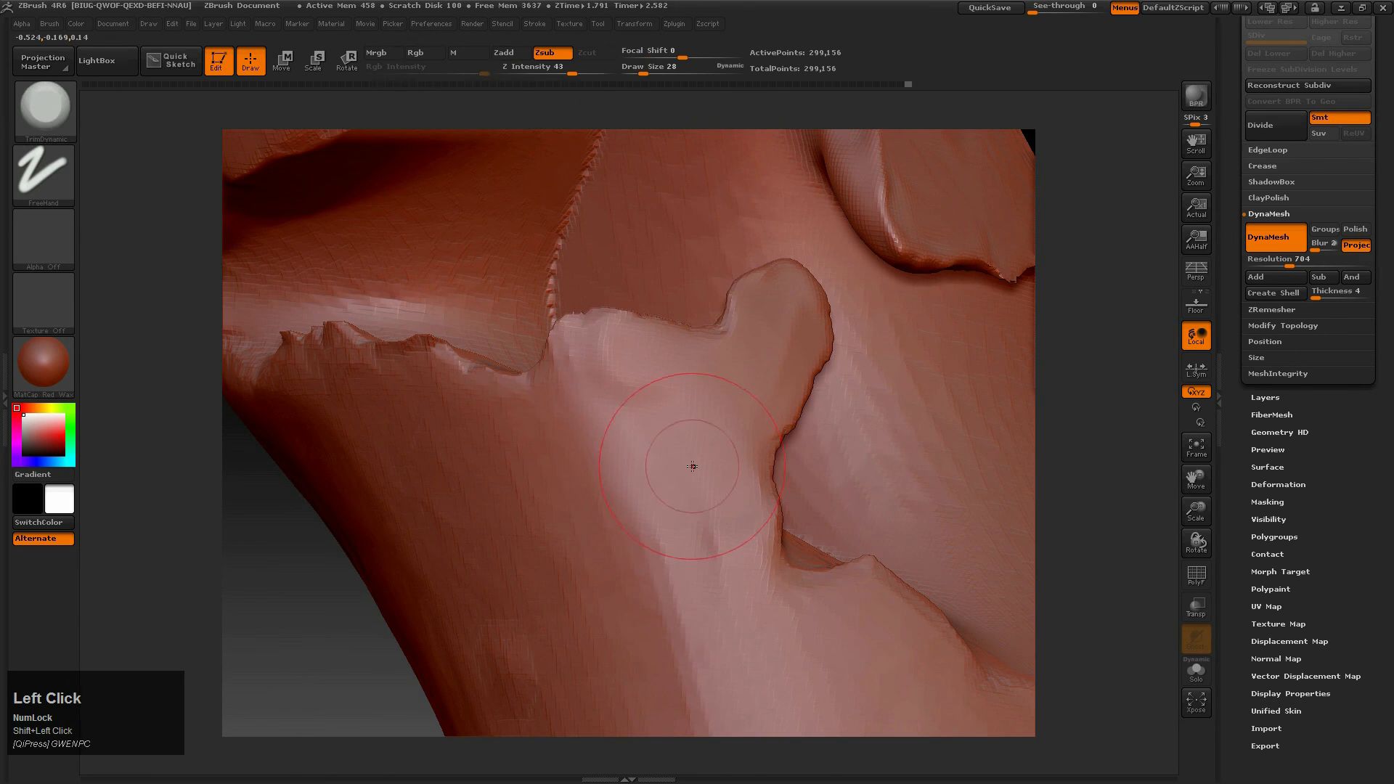
{"action": "right_click_drag", "start_coordinate": [875, 247], "coordinate": [850, 152], "text": "ctrl"}
{"action": "right_click_drag", "start_coordinate": [813, 464], "coordinate": [683, 523]}
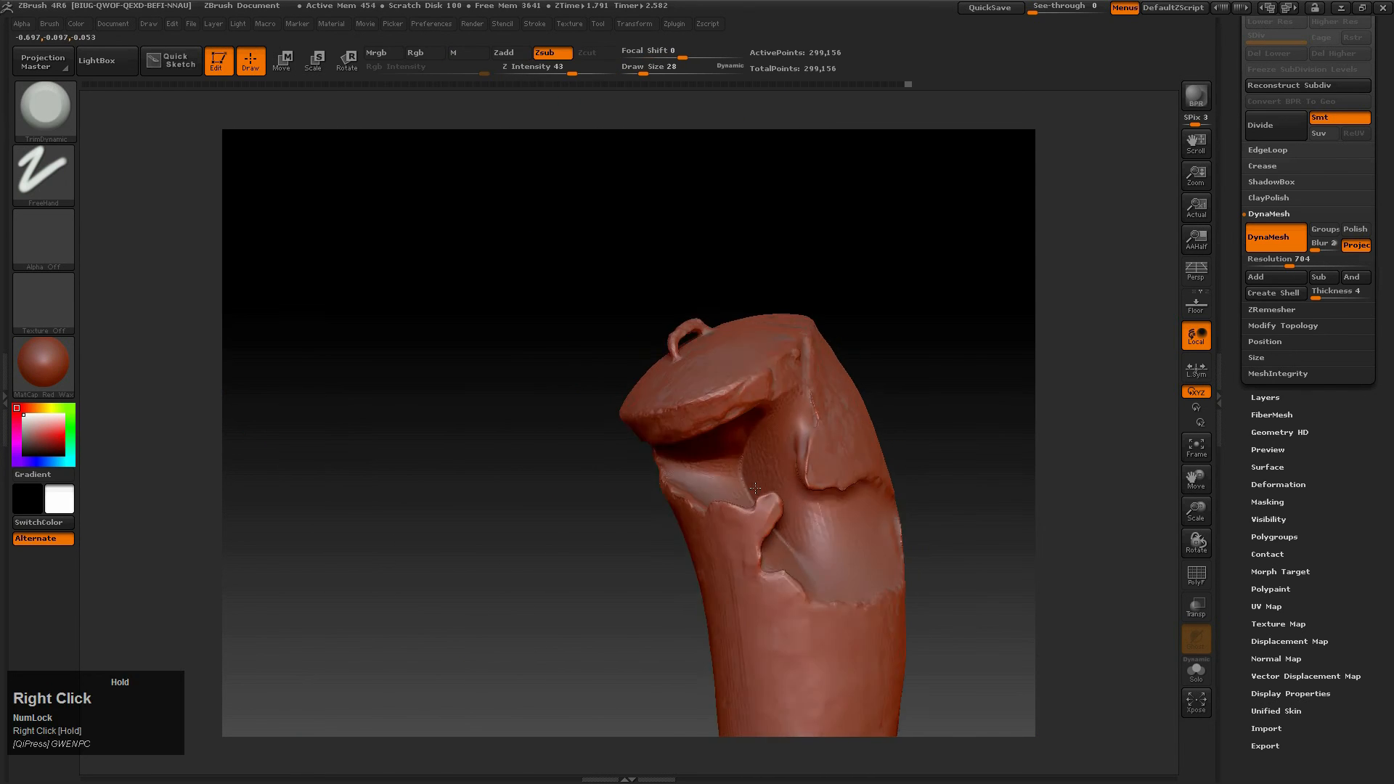